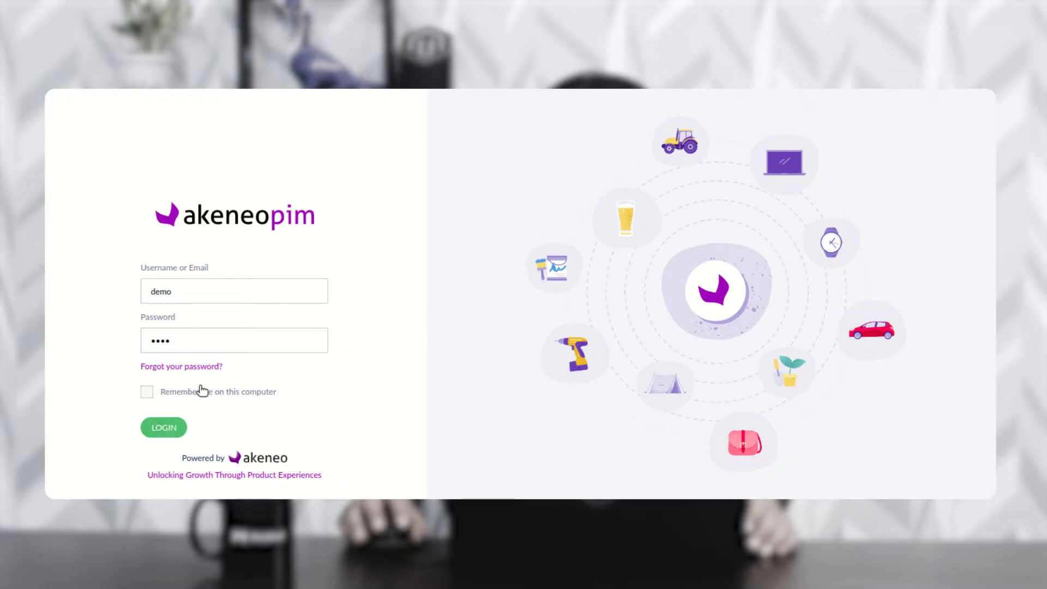
# Log in with the prefilled demo credentials and decline to save the password in the browser
pyautogui.click(172, 430)
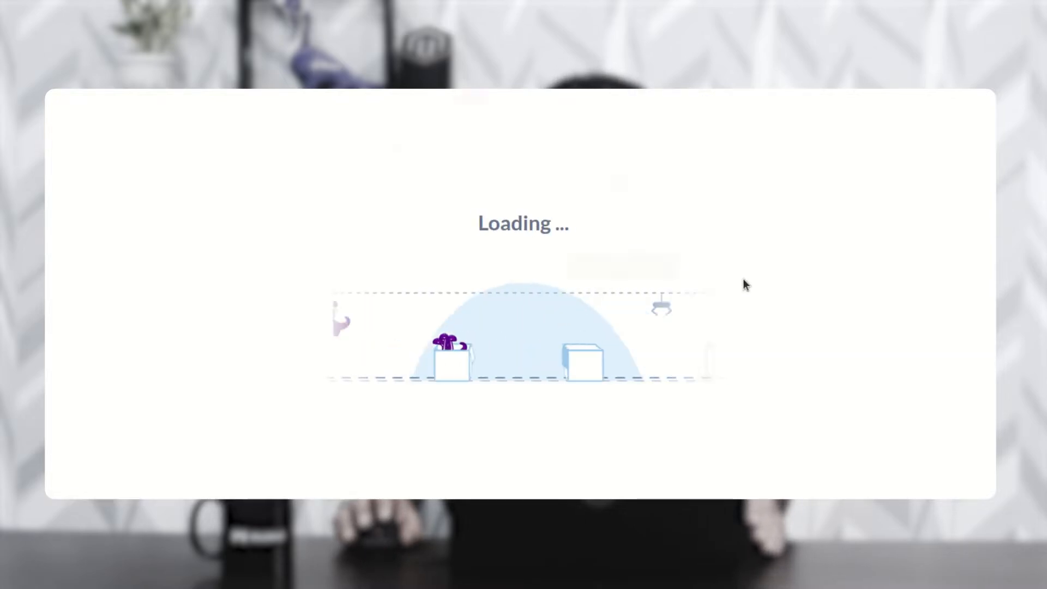
pyautogui.click(532, 272)
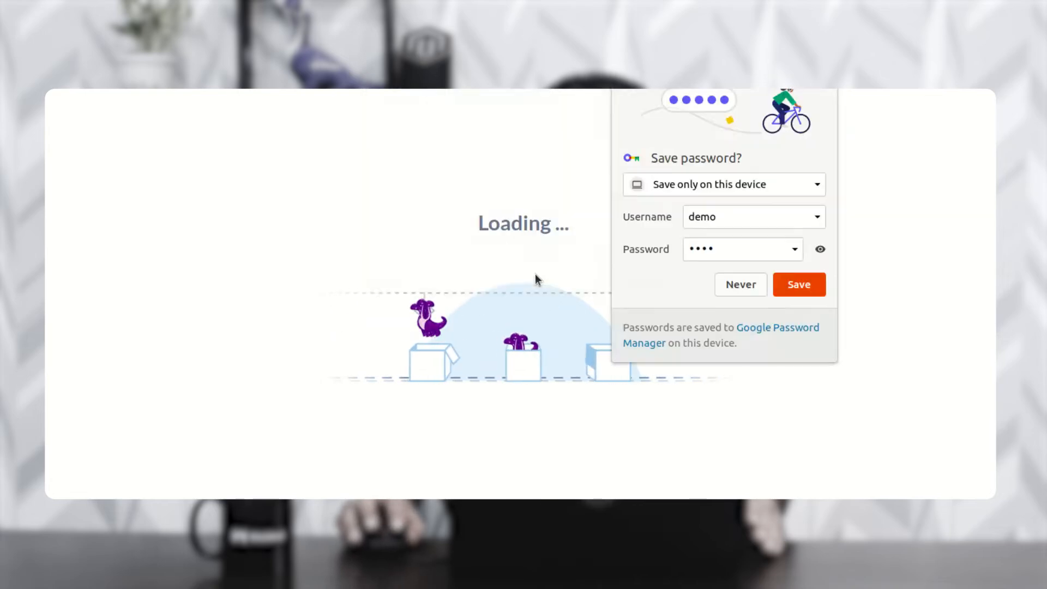
pyautogui.click(745, 285)
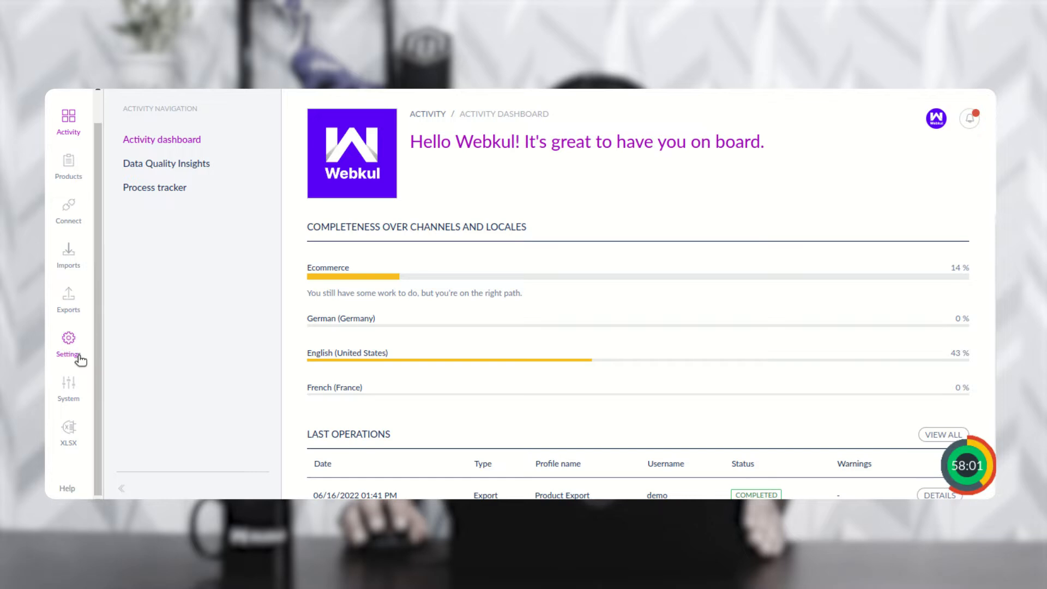
# Open the Akeneo Custom XLSX Connector and show its list of mapping templates
pyautogui.click(72, 434)
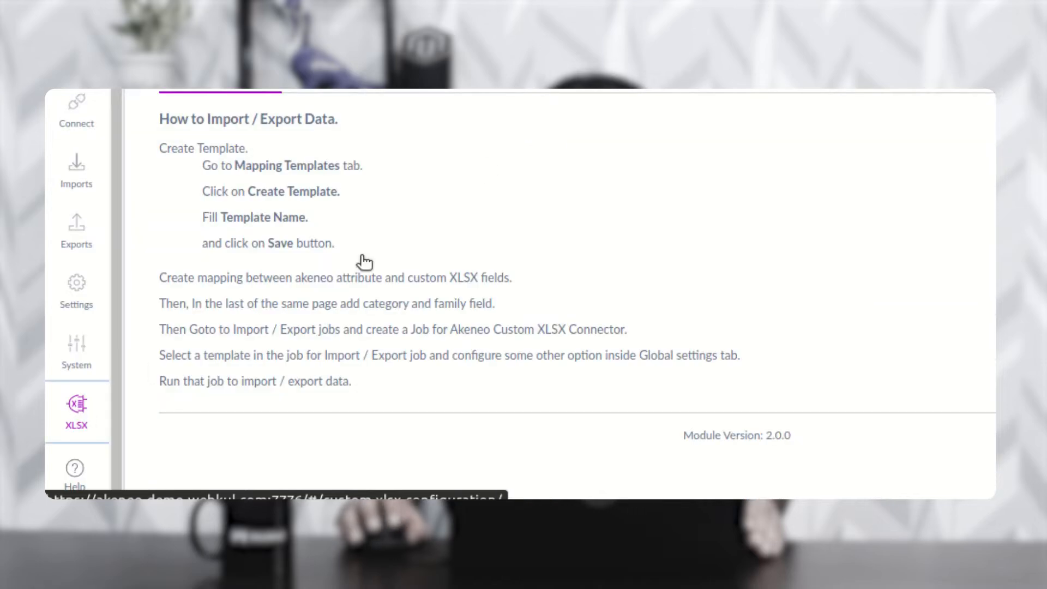
pyautogui.moveTo(131, 140); pyautogui.dragTo(394, 133)
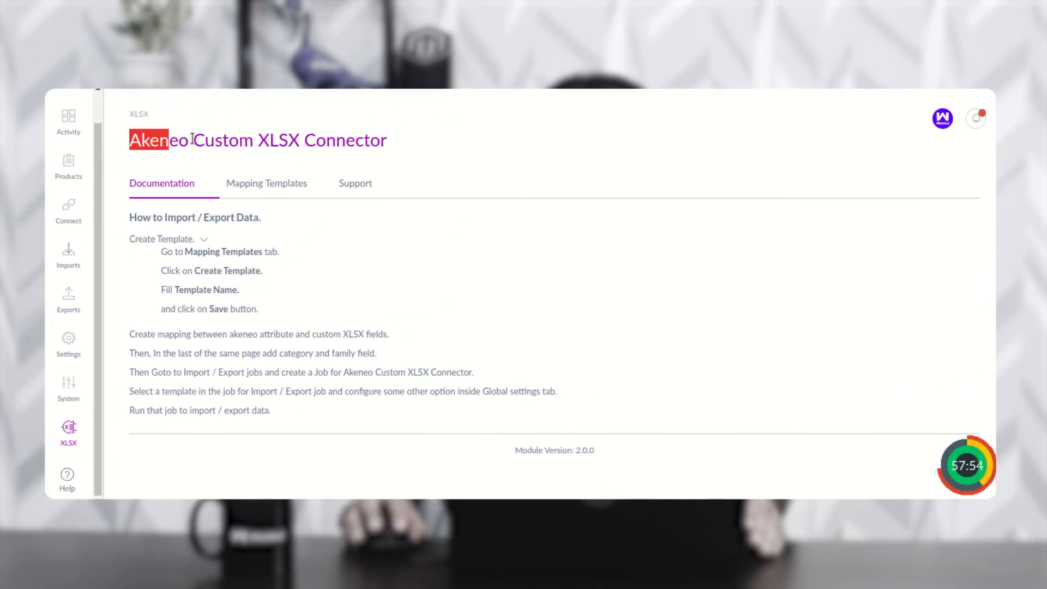
pyautogui.click(414, 135)
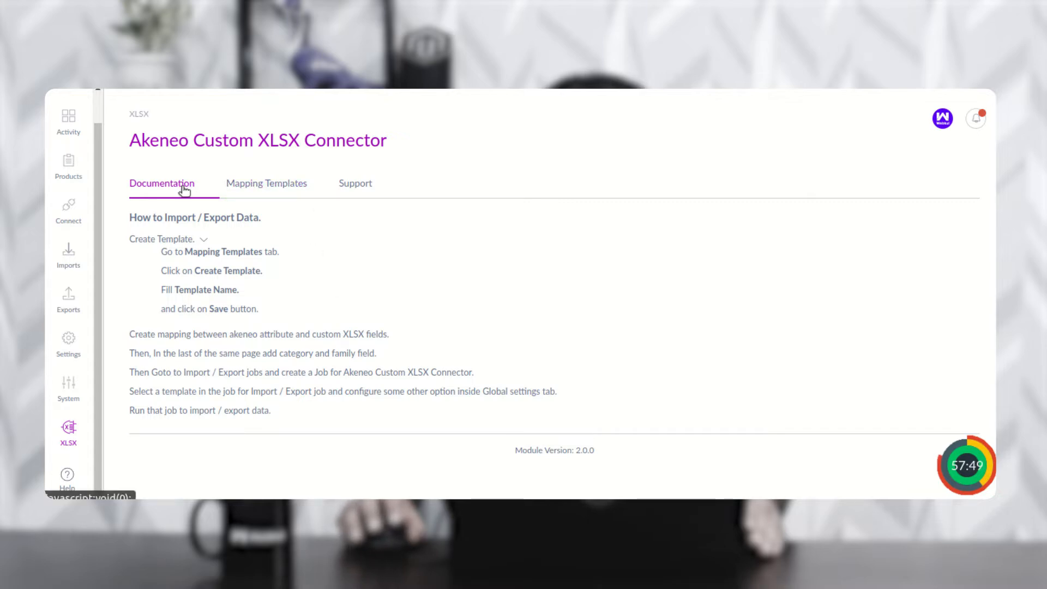
pyautogui.click(278, 187)
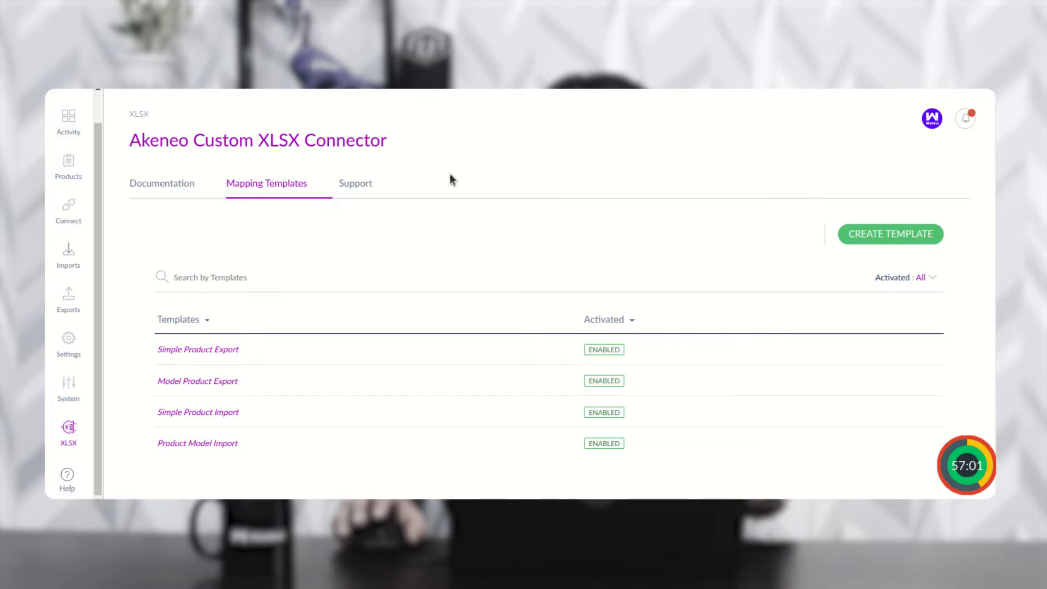
pyautogui.scroll(-2, 370, 347)
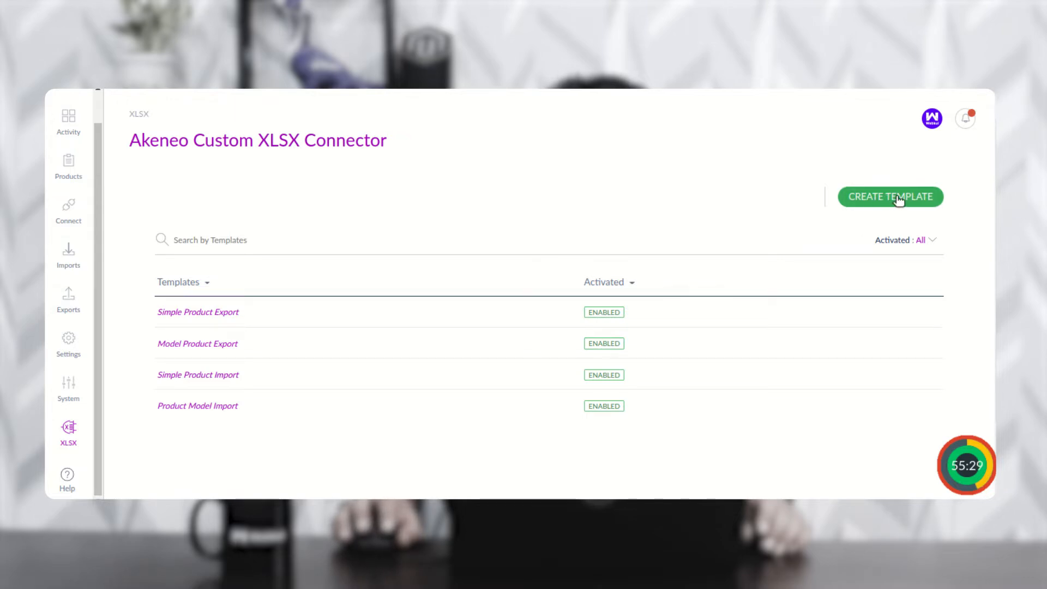
# Create and save a mapping template named "Test Template for import export"
pyautogui.click(899, 200)
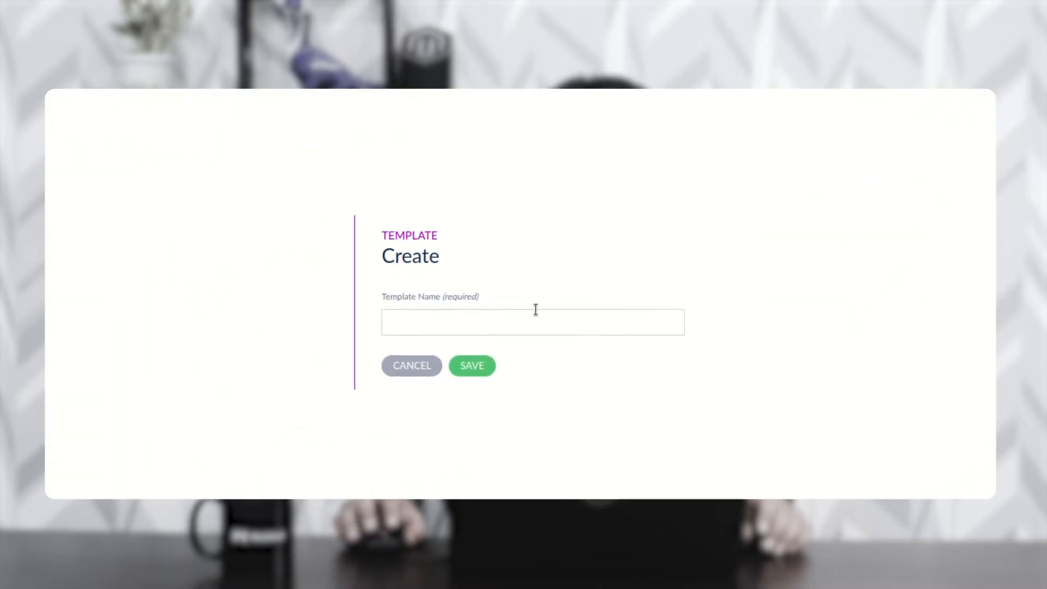
pyautogui.click(497, 301)
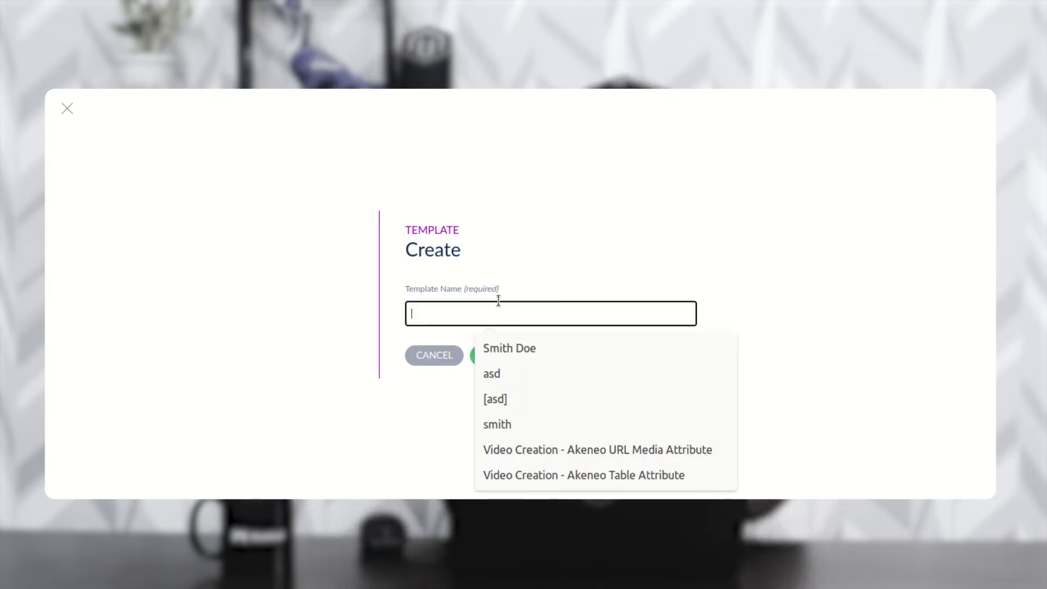
pyautogui.write('Test Template for')
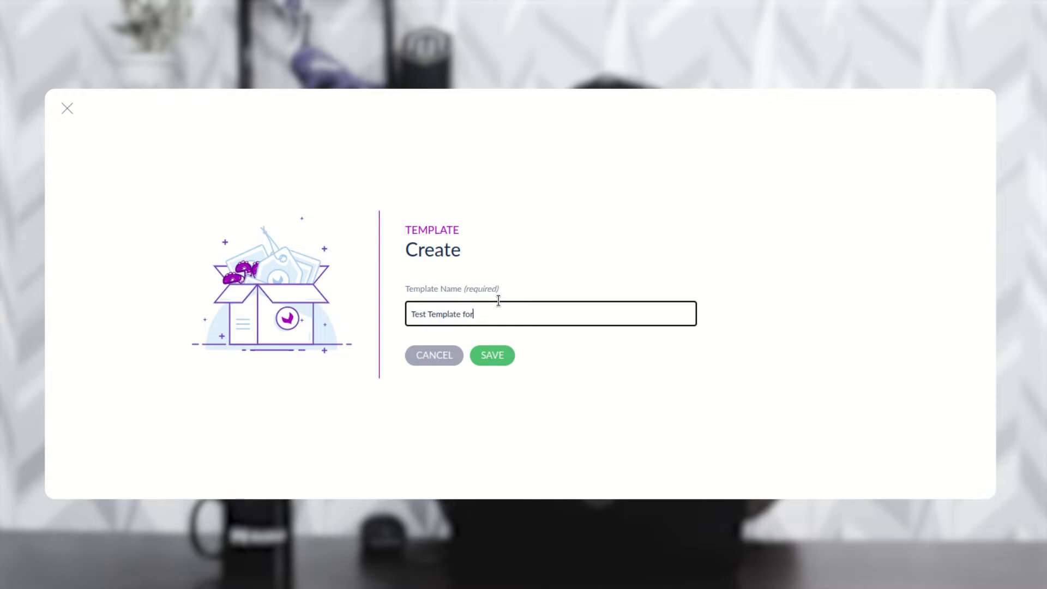
pyautogui.write(' import ')
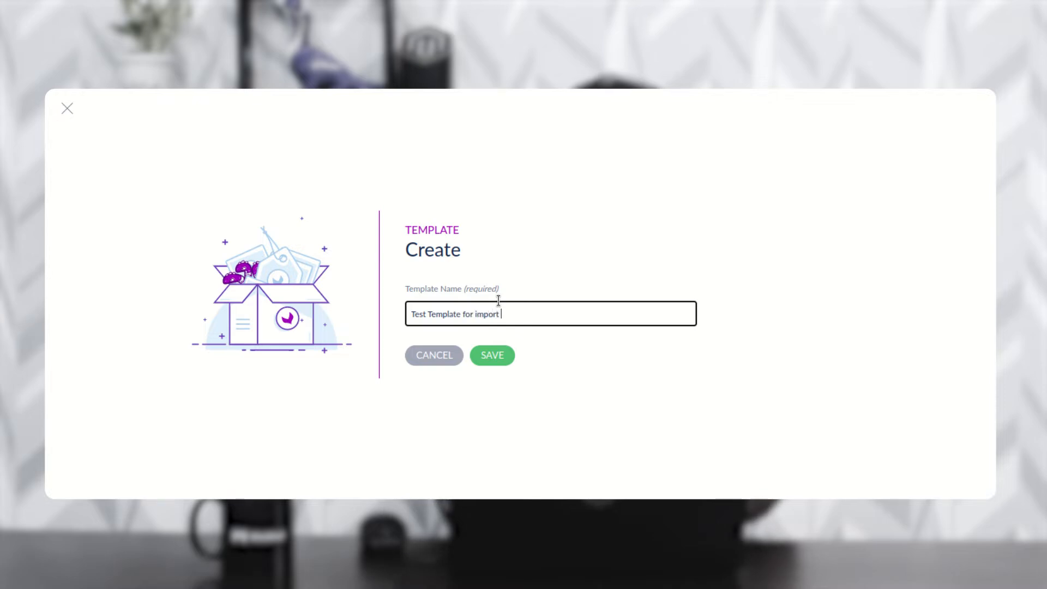
pyautogui.write('export')
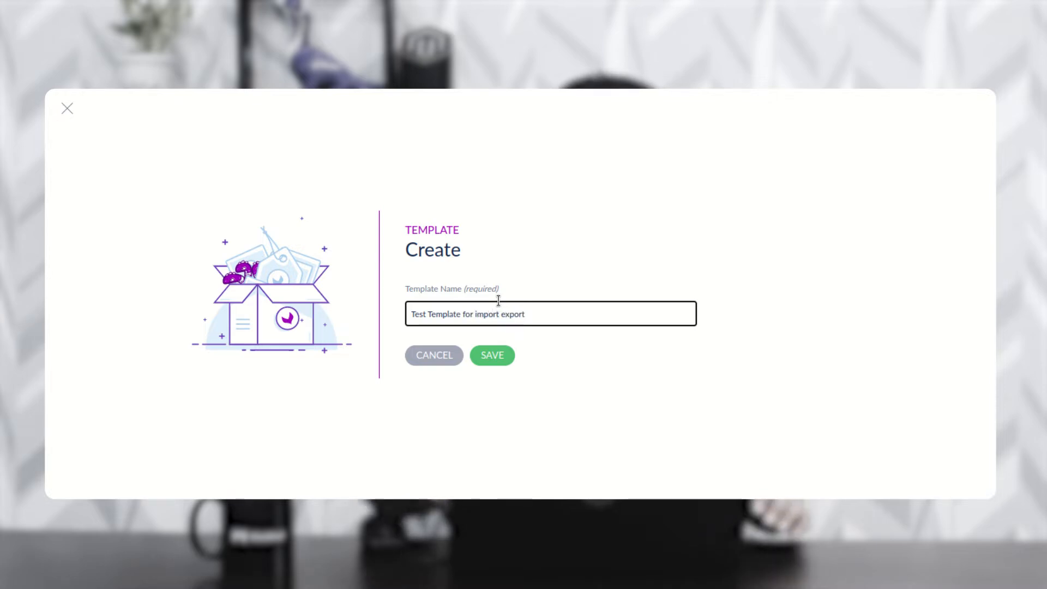
pyautogui.press('BackSpace')
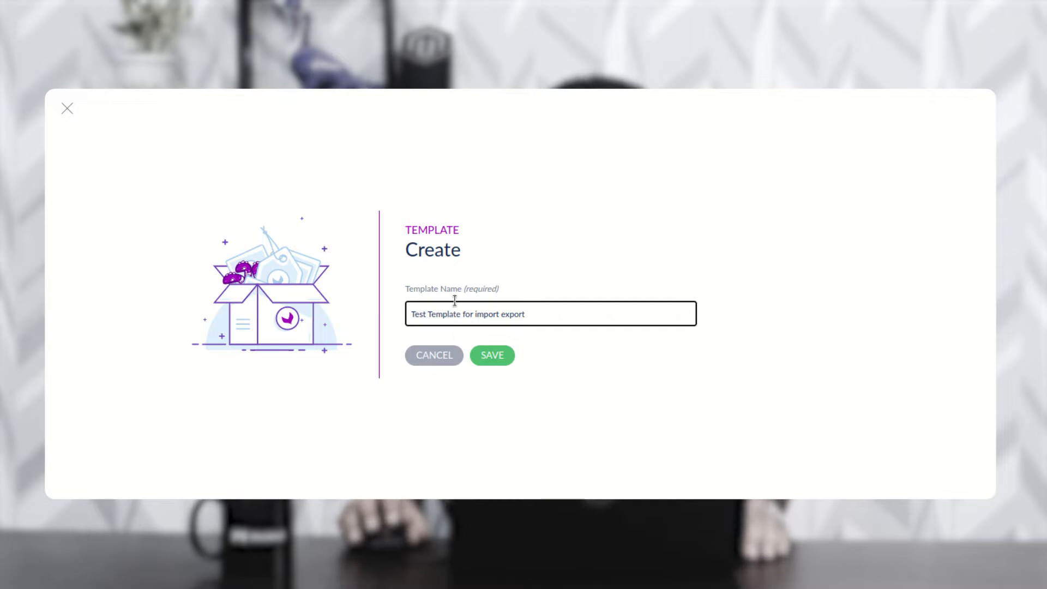
pyautogui.moveTo(523, 321); pyautogui.dragTo(397, 329)
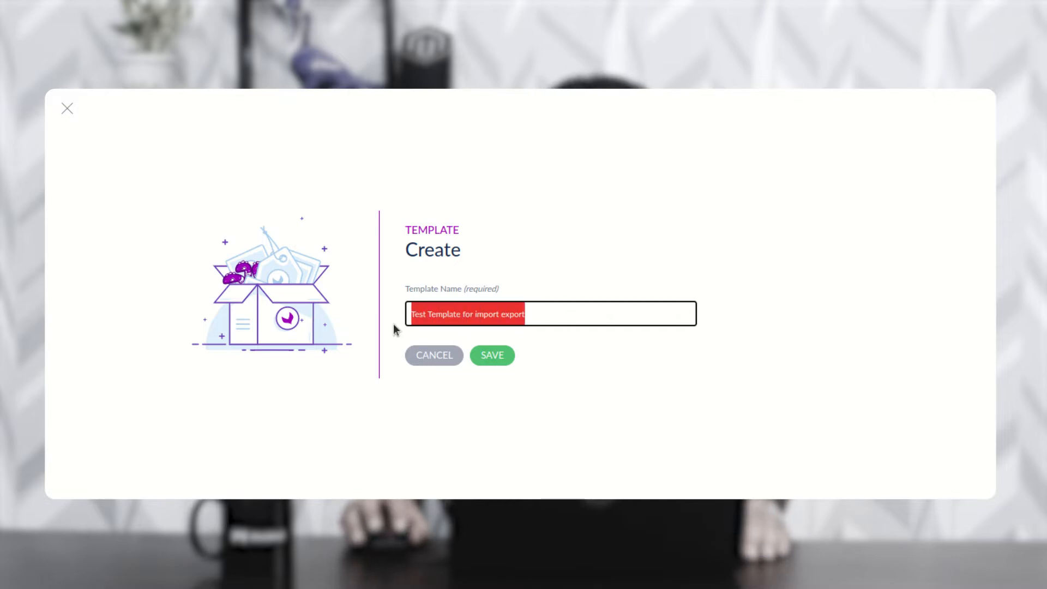
pyautogui.click(578, 314)
pyautogui.moveTo(526, 320); pyautogui.dragTo(385, 329)
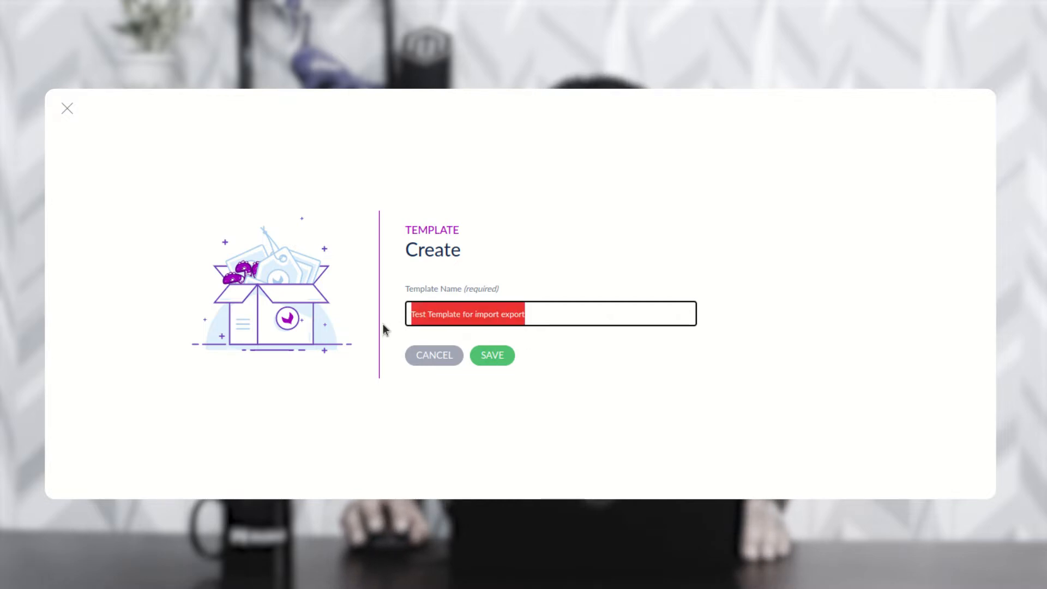
pyautogui.click(496, 356)
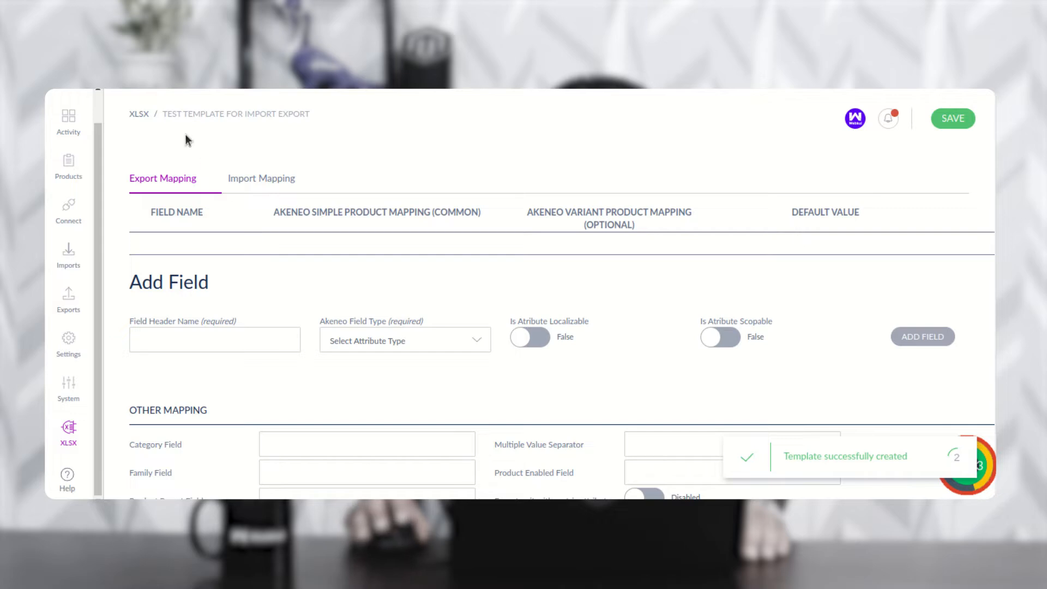
# Examine the new template's export and import mapping views and the section for adding fields
pyautogui.moveTo(167, 113); pyautogui.dragTo(309, 115)
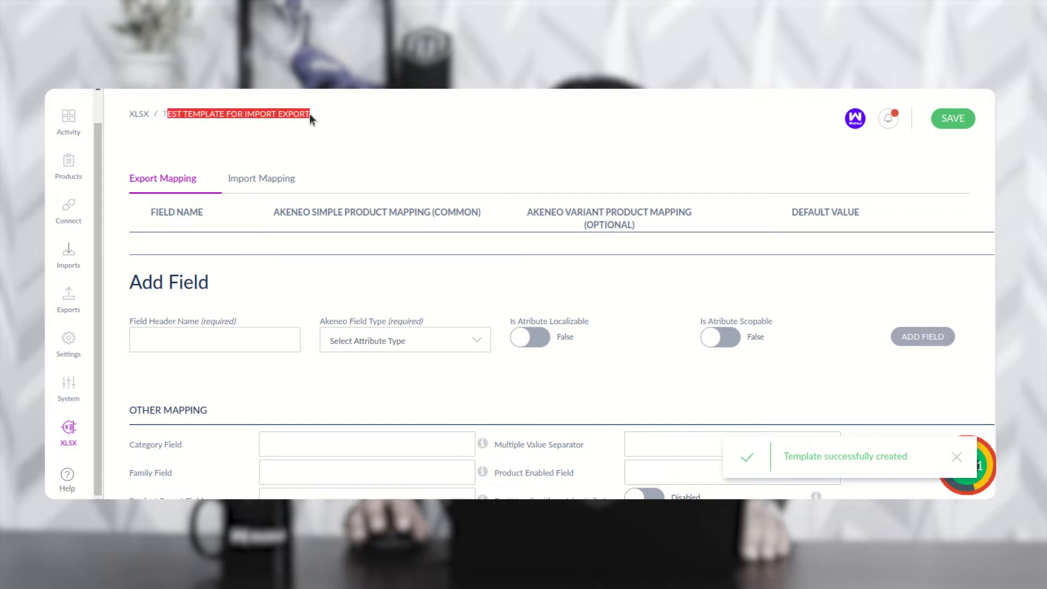
pyautogui.click(338, 111)
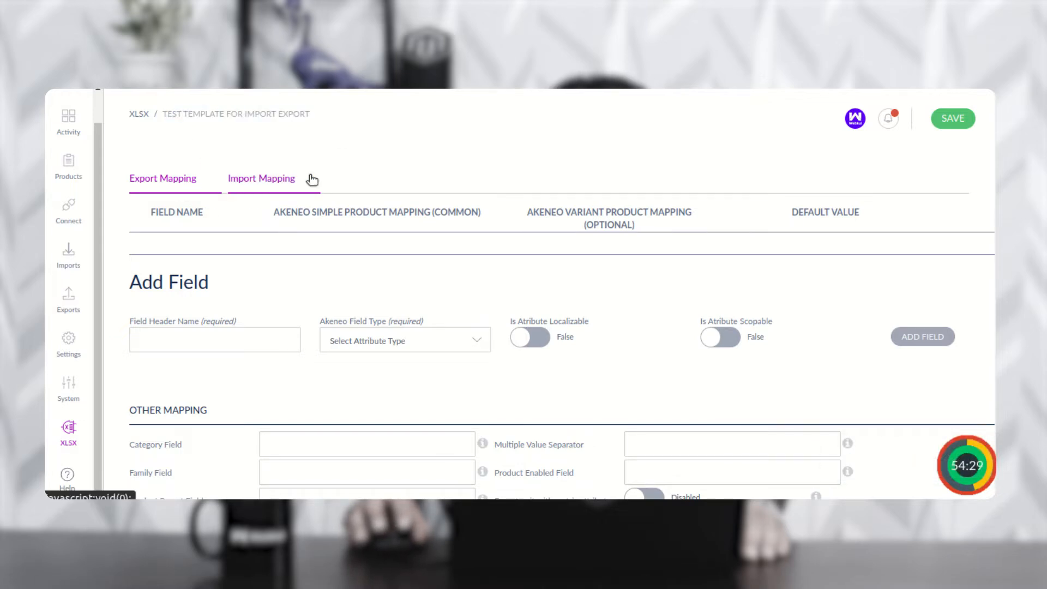
pyautogui.click(277, 182)
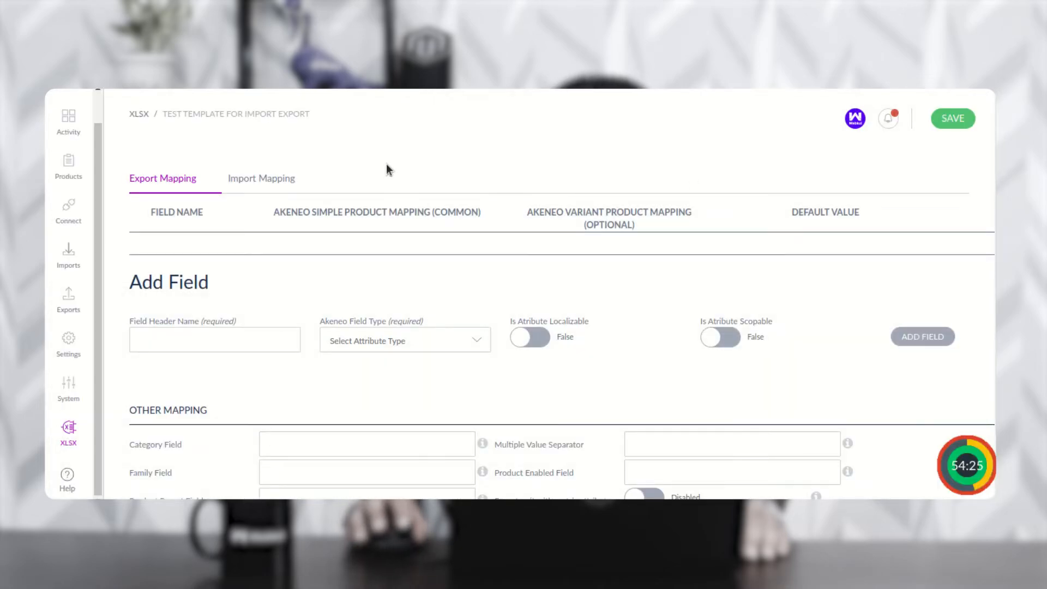
pyautogui.click(278, 188)
pyautogui.click(176, 182)
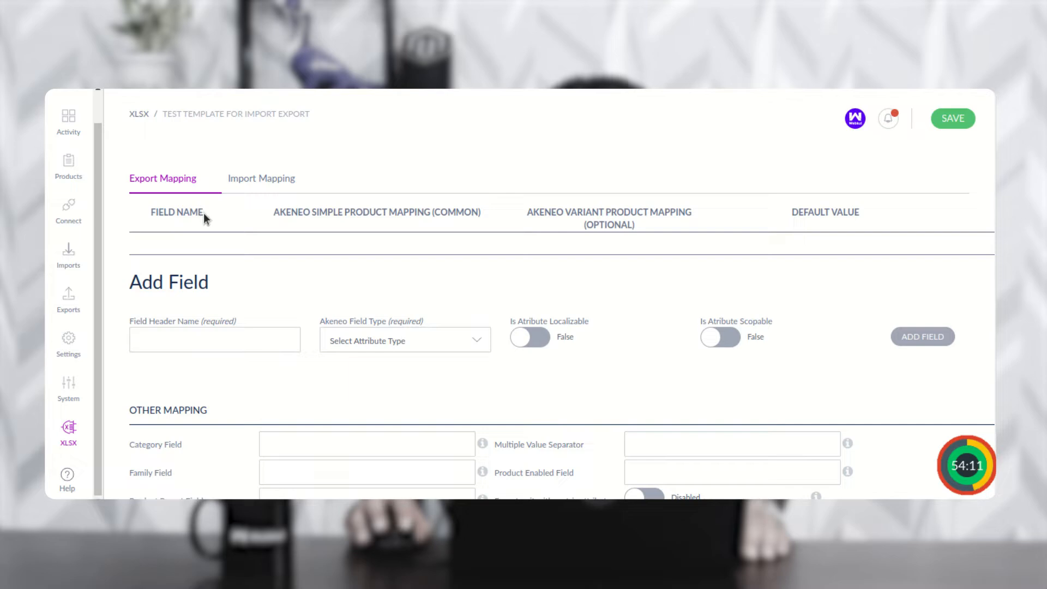
pyautogui.click(258, 191)
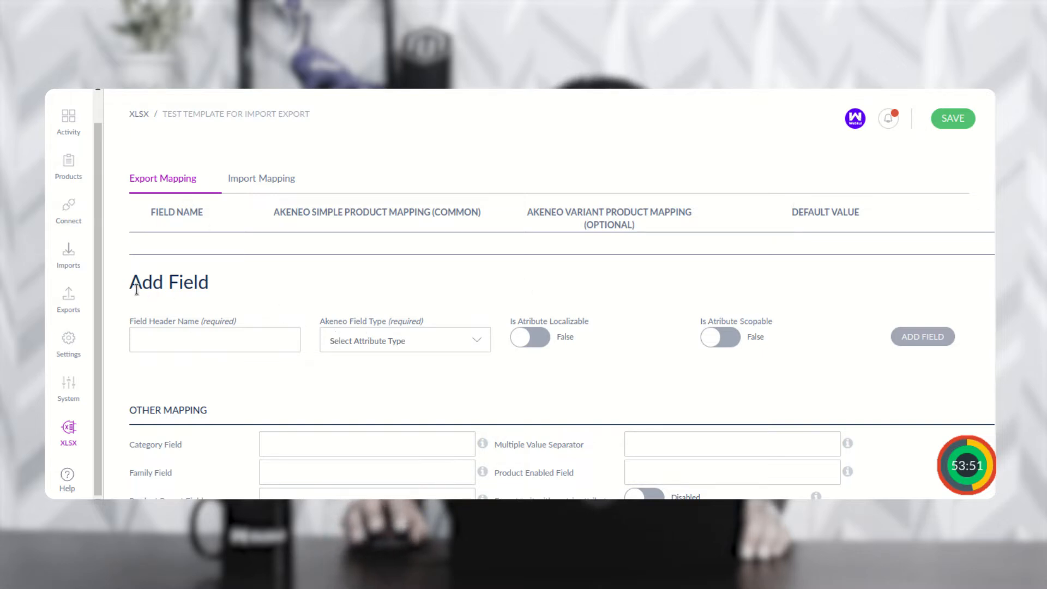
pyautogui.moveTo(136, 289); pyautogui.dragTo(218, 289)
pyautogui.click(250, 278)
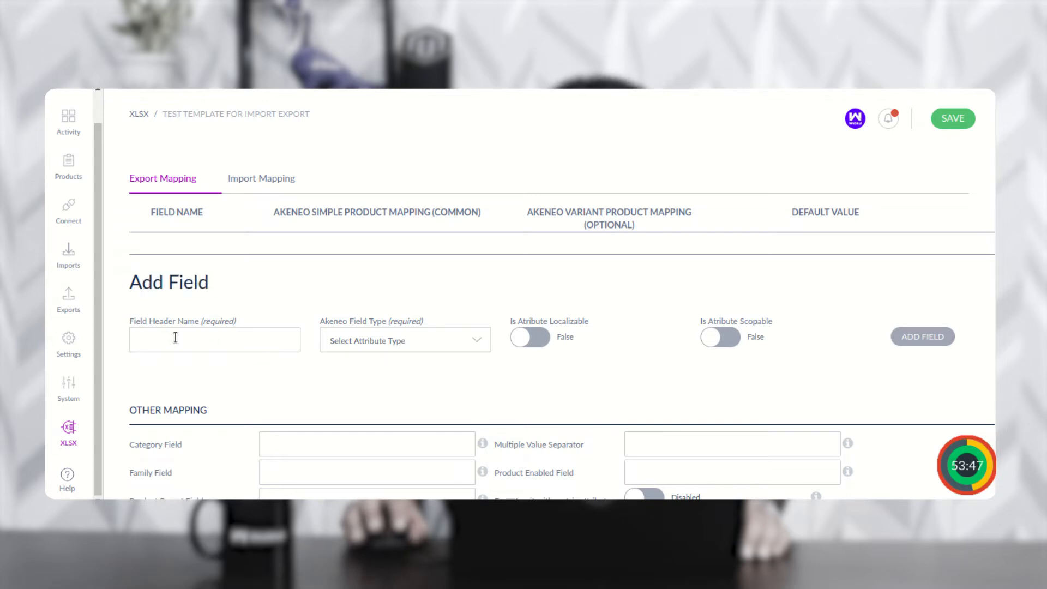
# Add an export mapping field with the header name SKU and the Akeneo field type Identifier
pyautogui.click(199, 335)
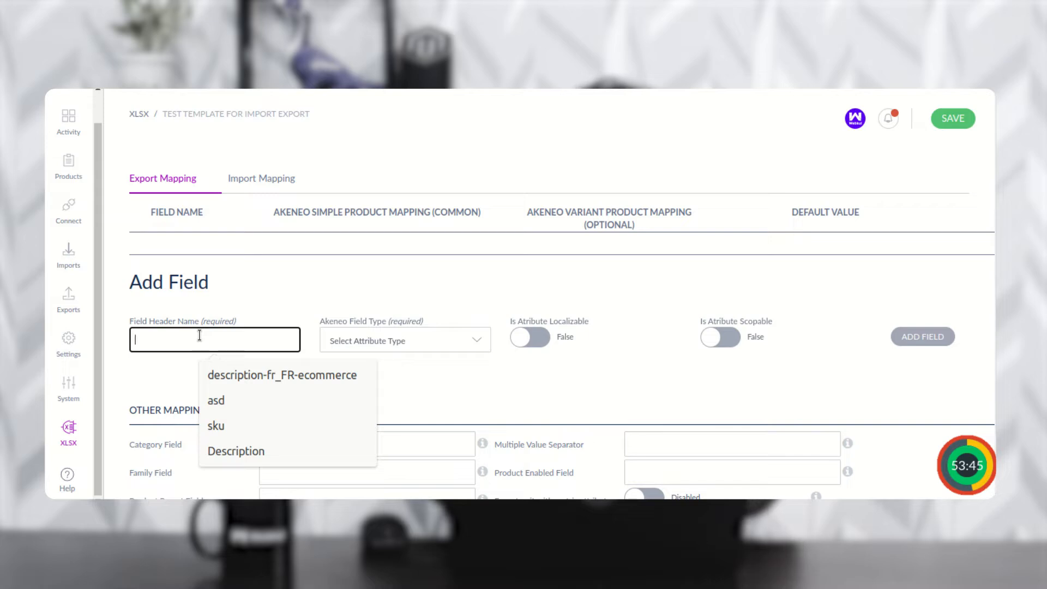
pyautogui.write('sku')
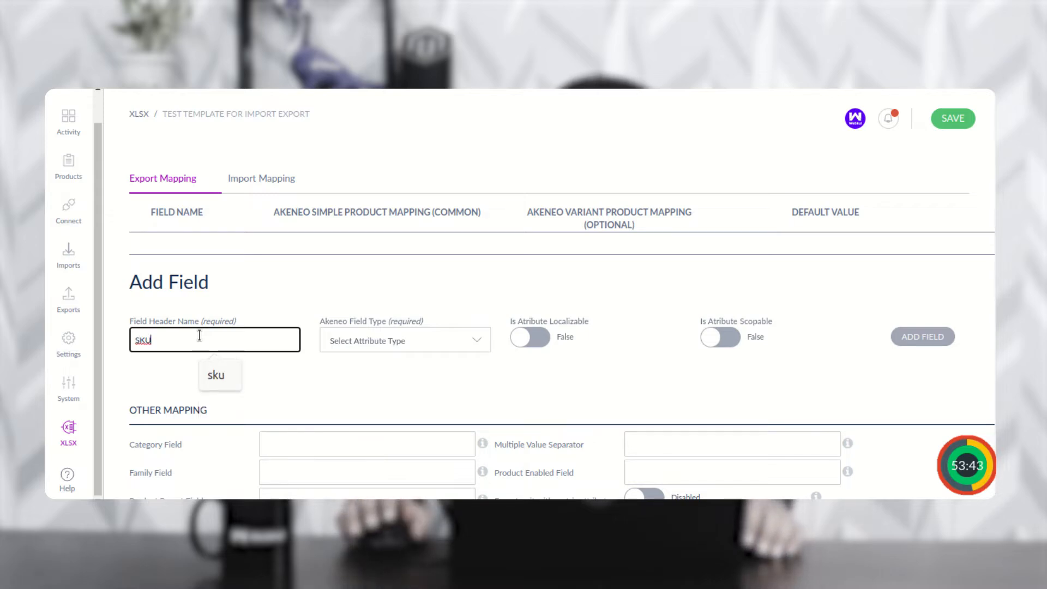
pyautogui.click(391, 372)
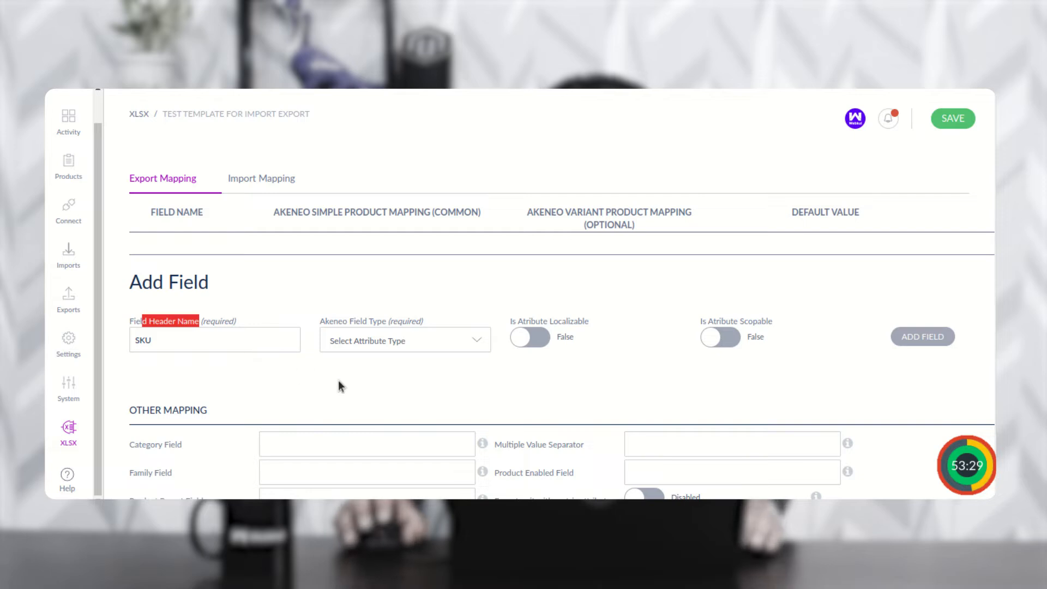
pyautogui.moveTo(325, 323); pyautogui.dragTo(382, 325)
pyautogui.click(422, 351)
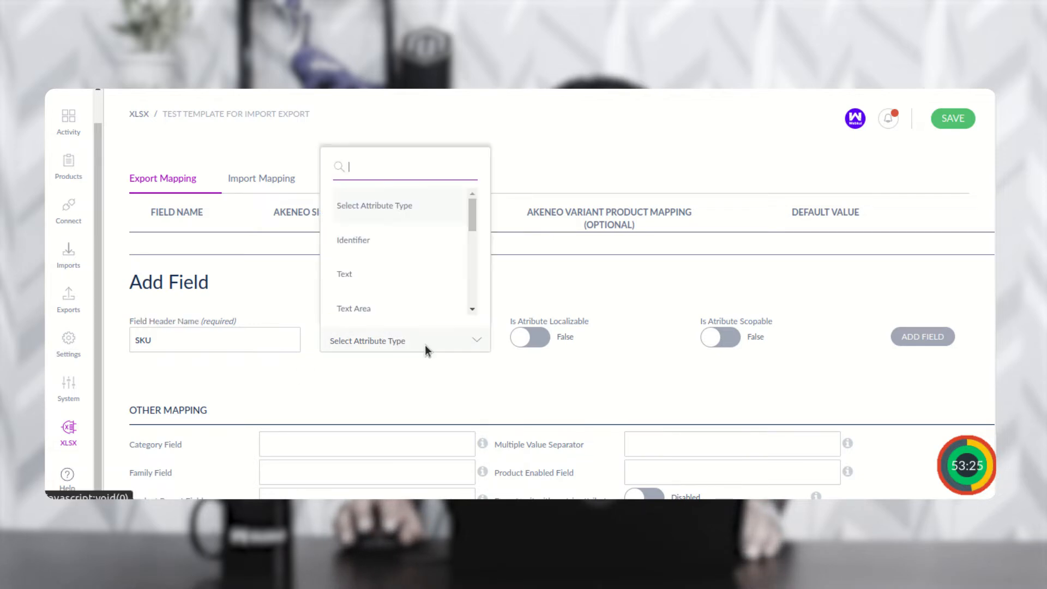
pyautogui.click(386, 234)
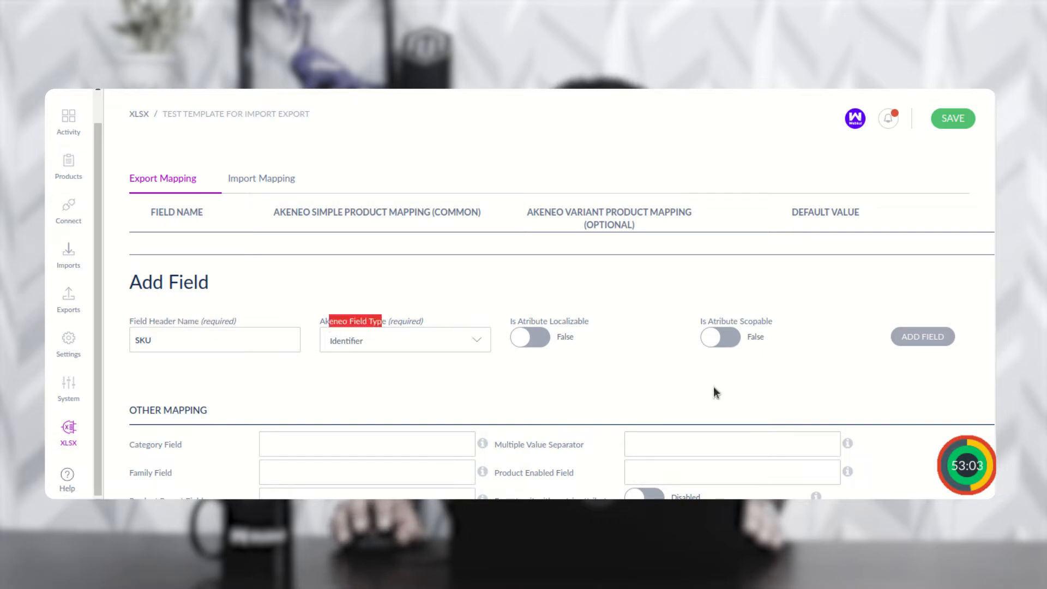
pyautogui.click(909, 338)
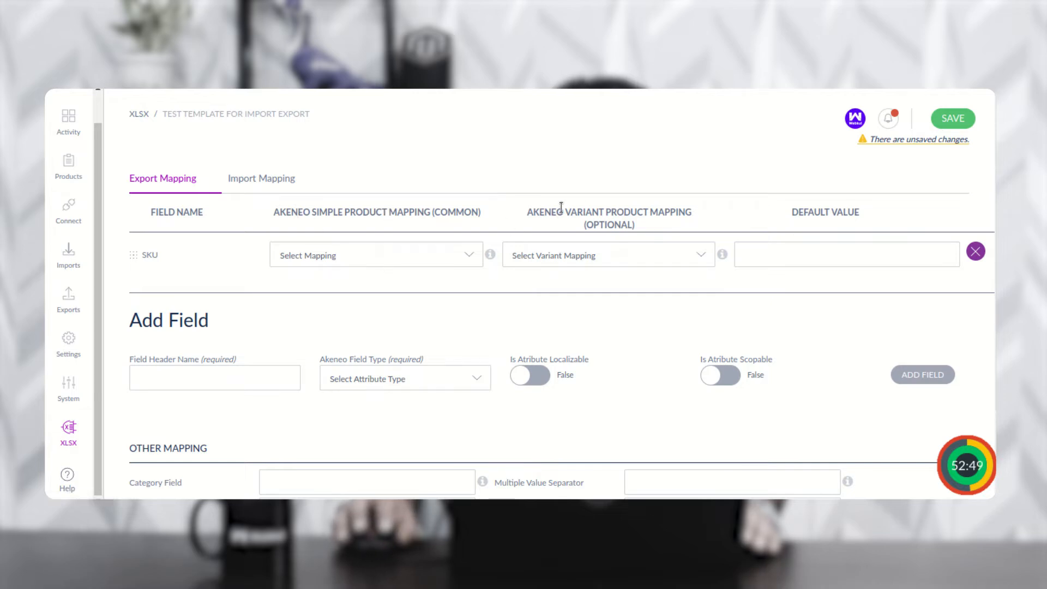
pyautogui.click(430, 260)
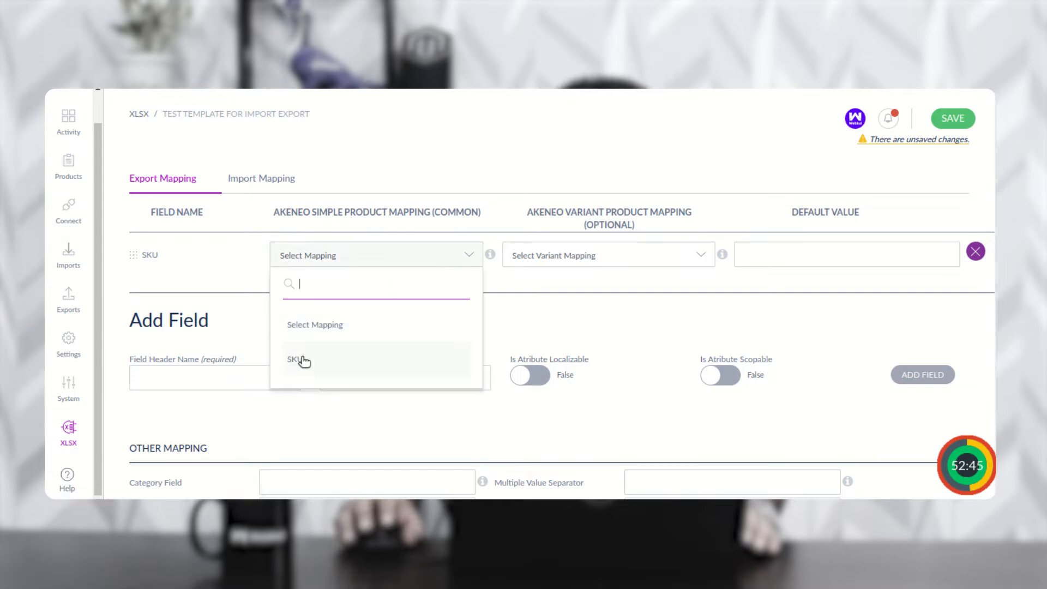
pyautogui.click(554, 412)
pyautogui.click(387, 378)
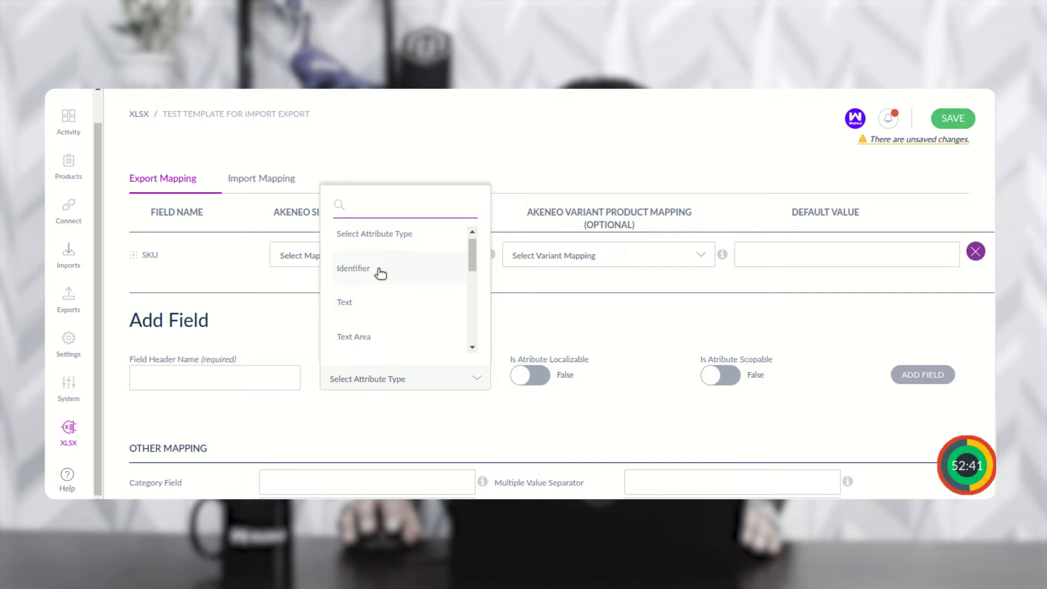
pyautogui.click(414, 434)
# Map the SKU field to the SKU attribute for both simple products and variant products
pyautogui.click(413, 255)
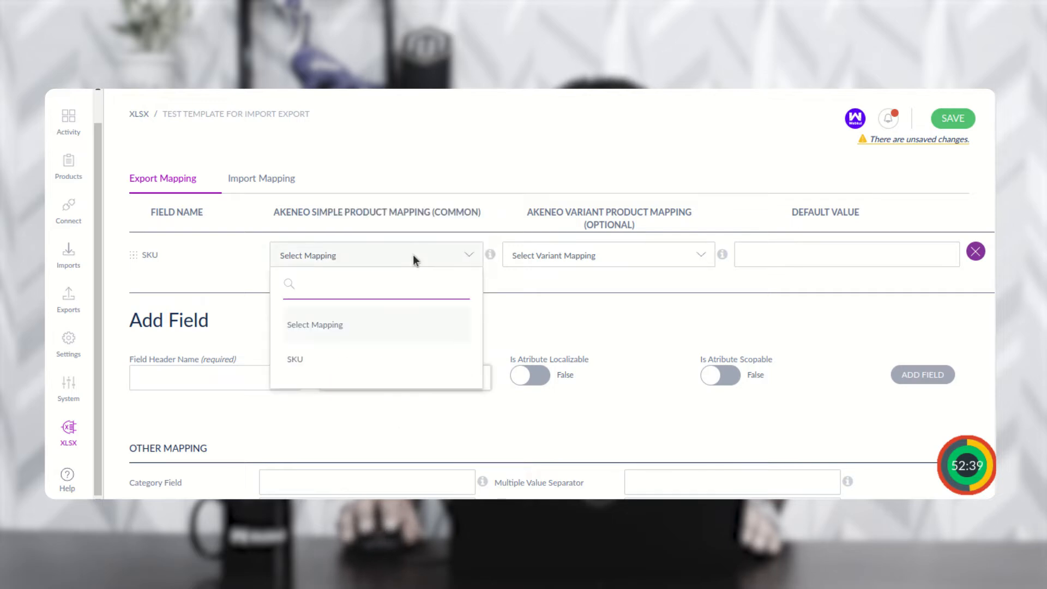
pyautogui.click(319, 357)
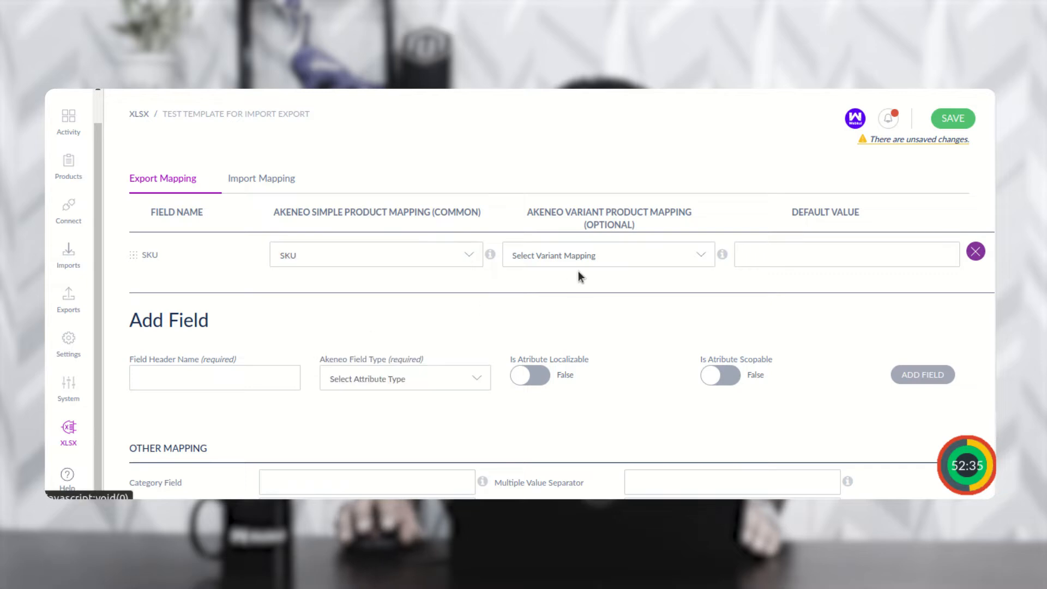
pyautogui.click(586, 260)
pyautogui.click(548, 357)
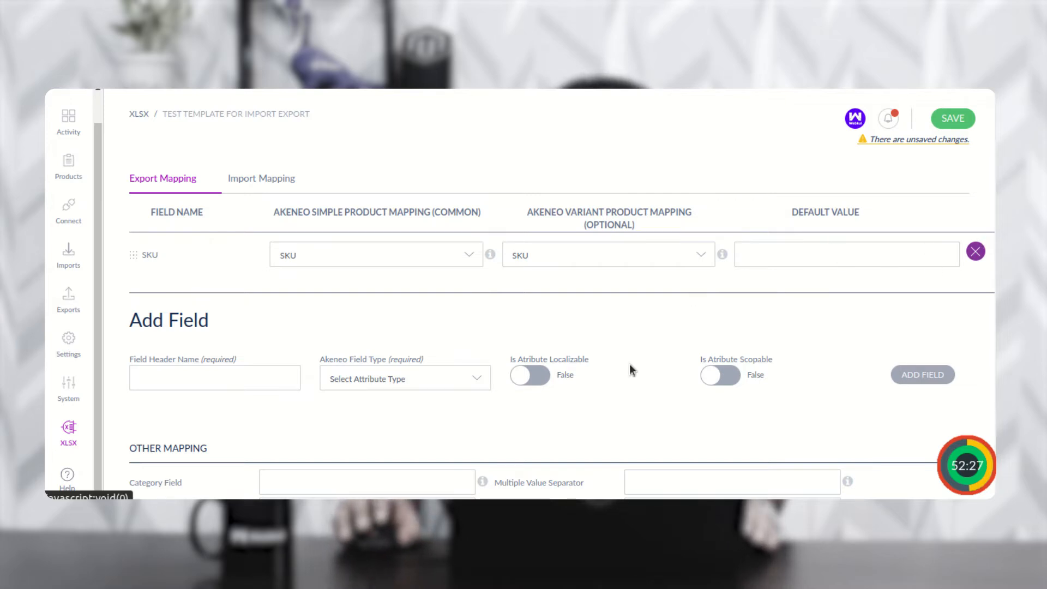
# Add an export mapping field with the header name Name and the Akeneo field type Text
pyautogui.click(137, 376)
pyautogui.write('Name')
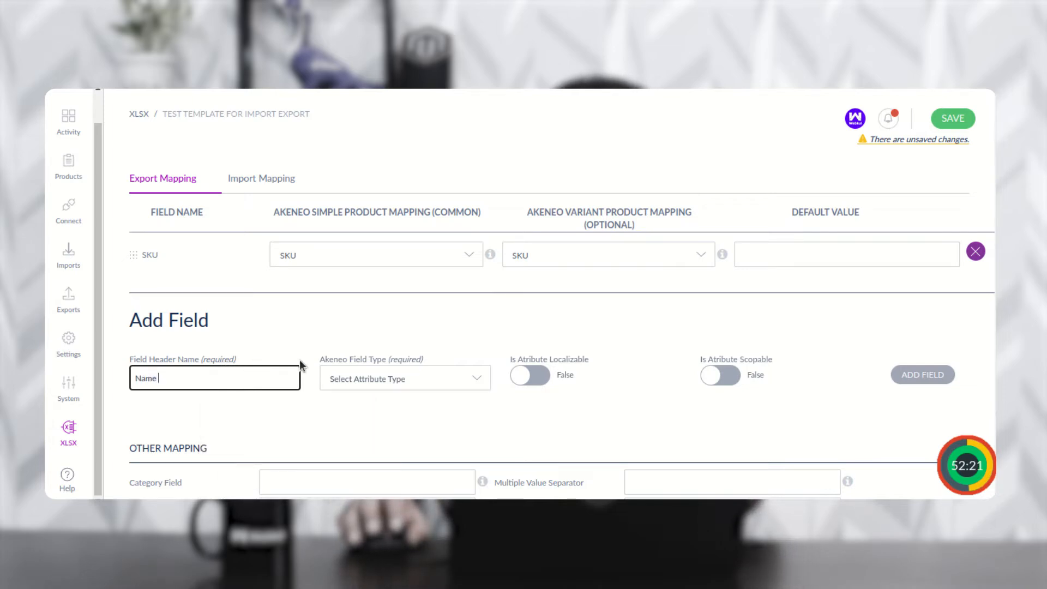
pyautogui.click(396, 382)
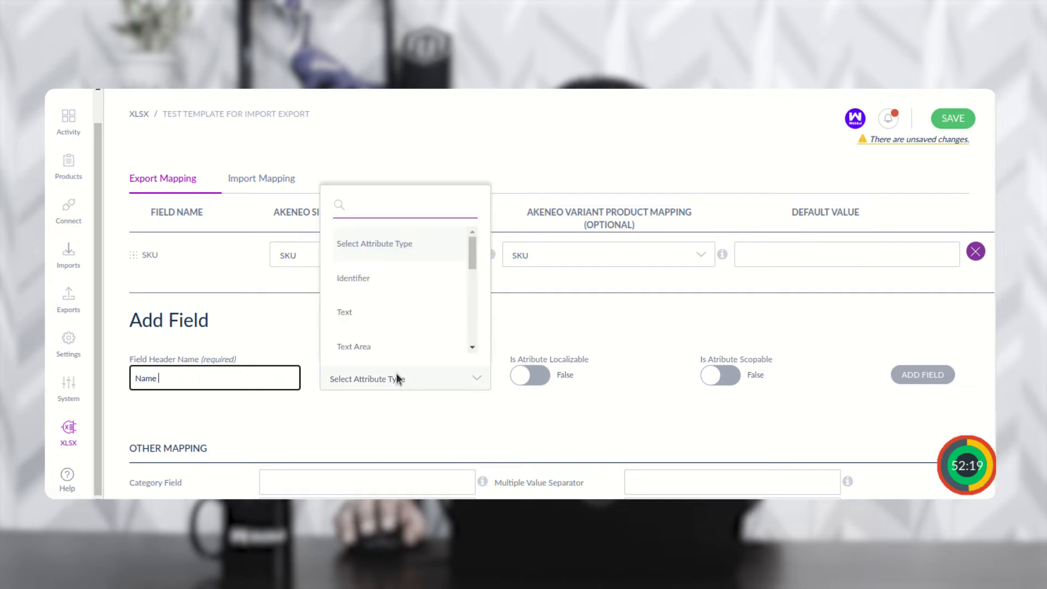
pyautogui.scroll(-1, 377, 283)
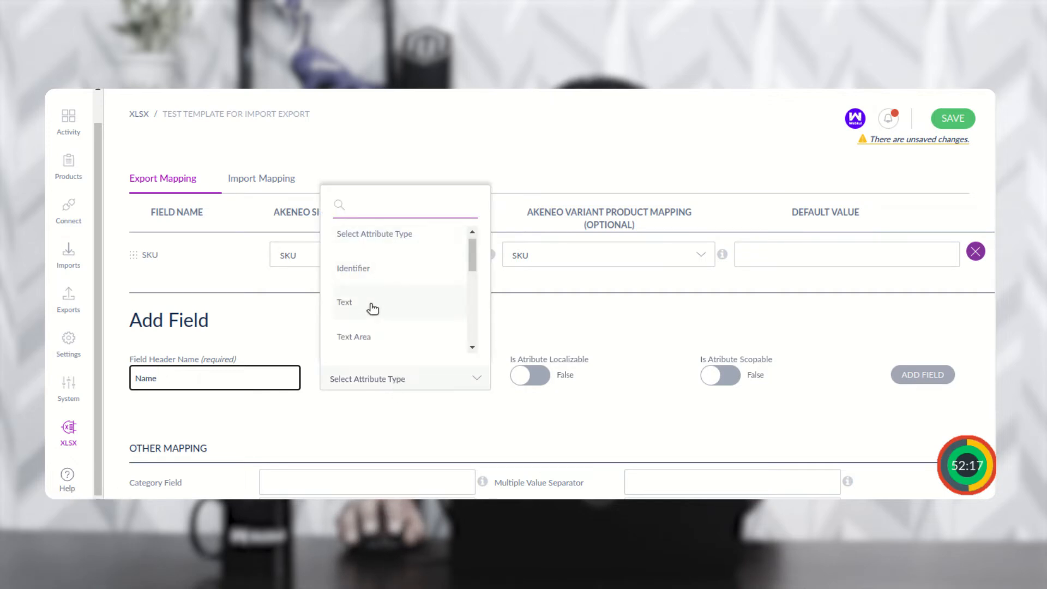
pyautogui.click(373, 308)
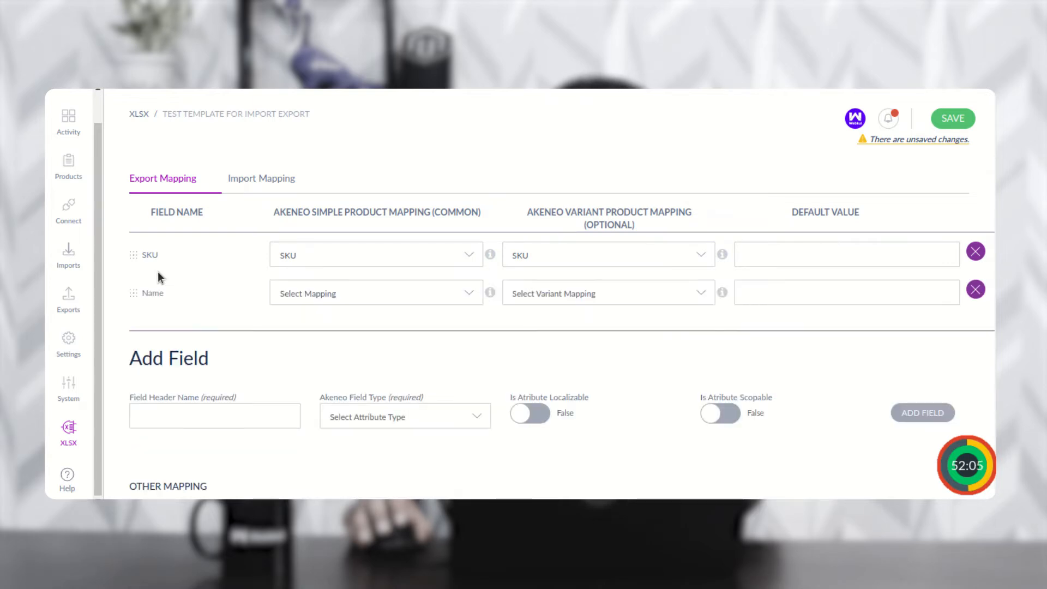
# Map the Name field to the Name attribute for both simple products and variant products
pyautogui.click(363, 296)
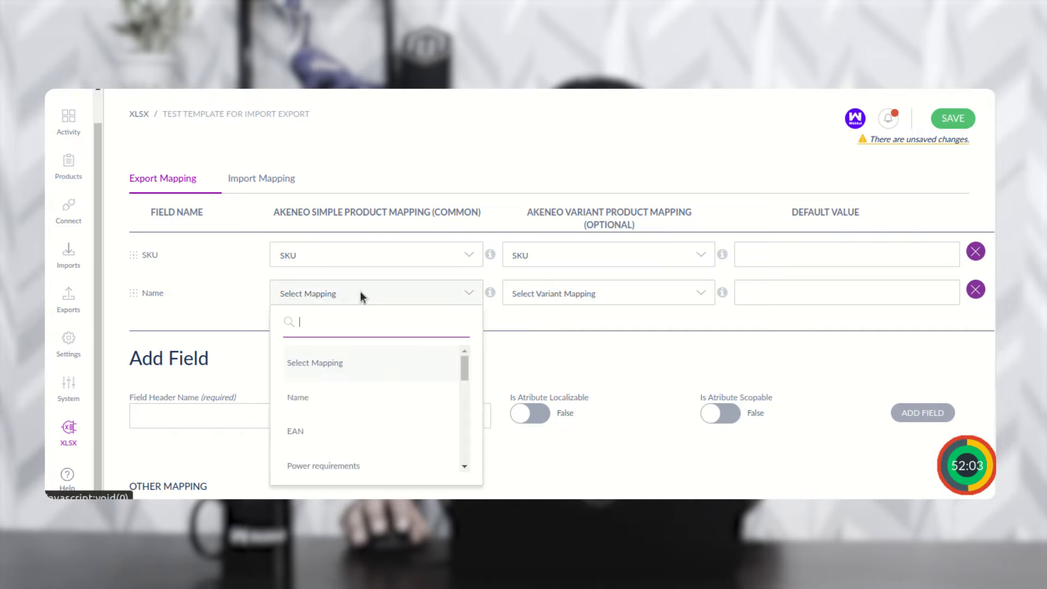
pyautogui.click(309, 400)
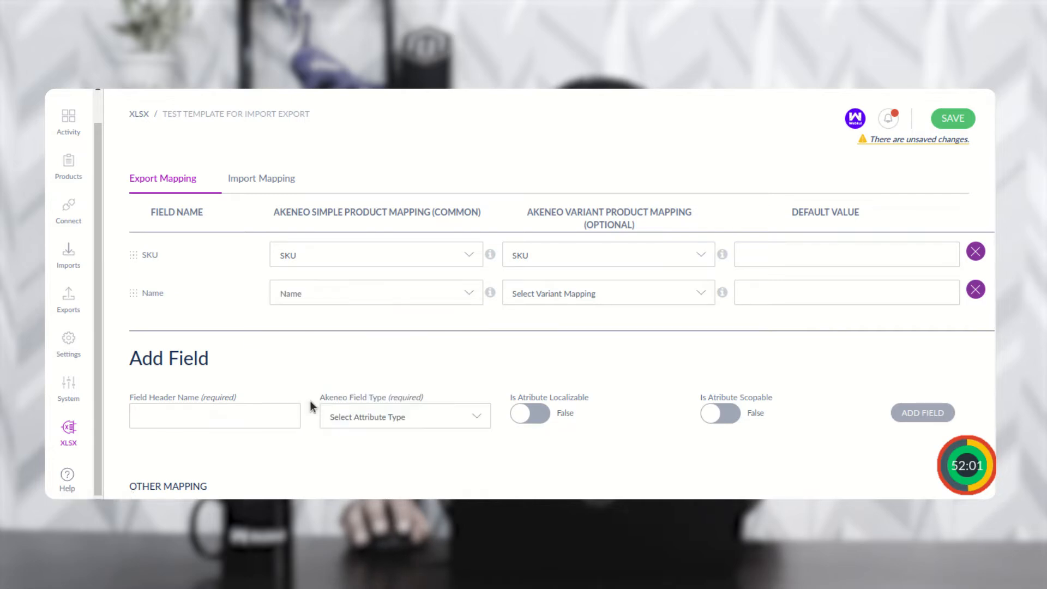
pyautogui.click(583, 295)
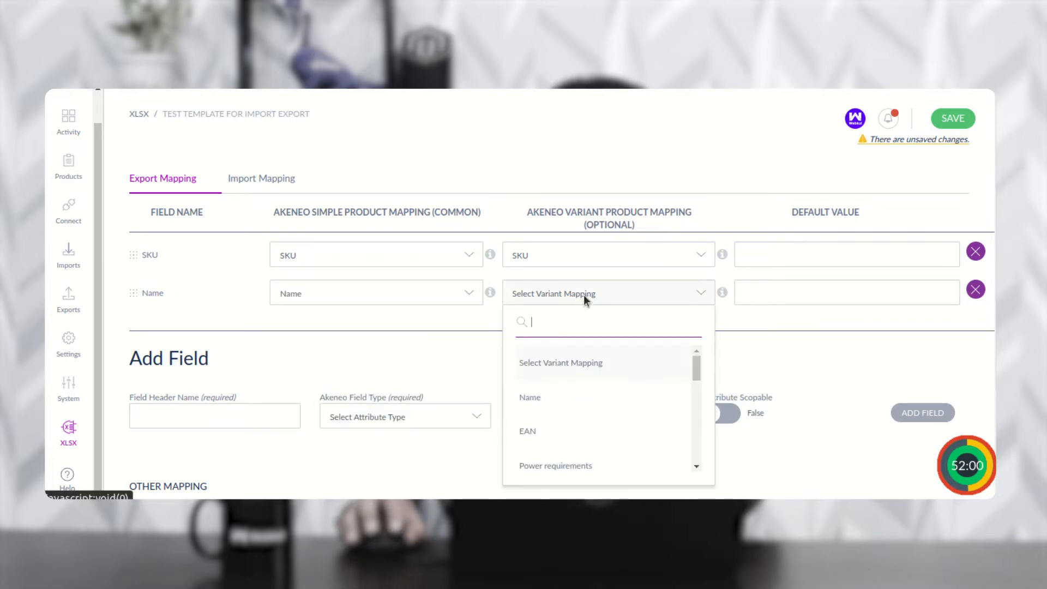
pyautogui.click(549, 403)
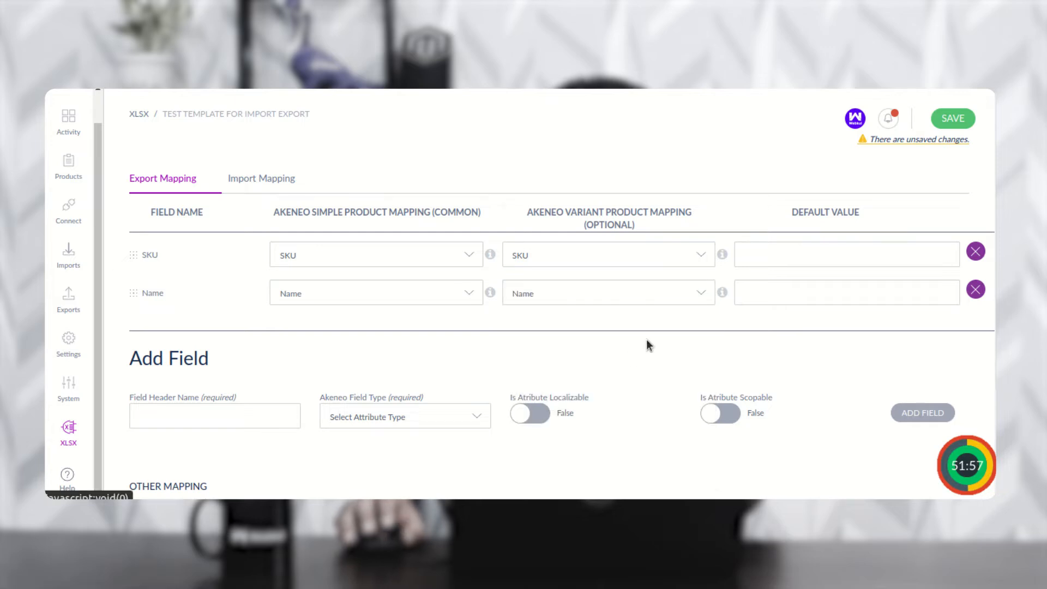
# Add a localizable export mapping field with the header name Variant Name and the Akeneo field type Text
pyautogui.click(206, 417)
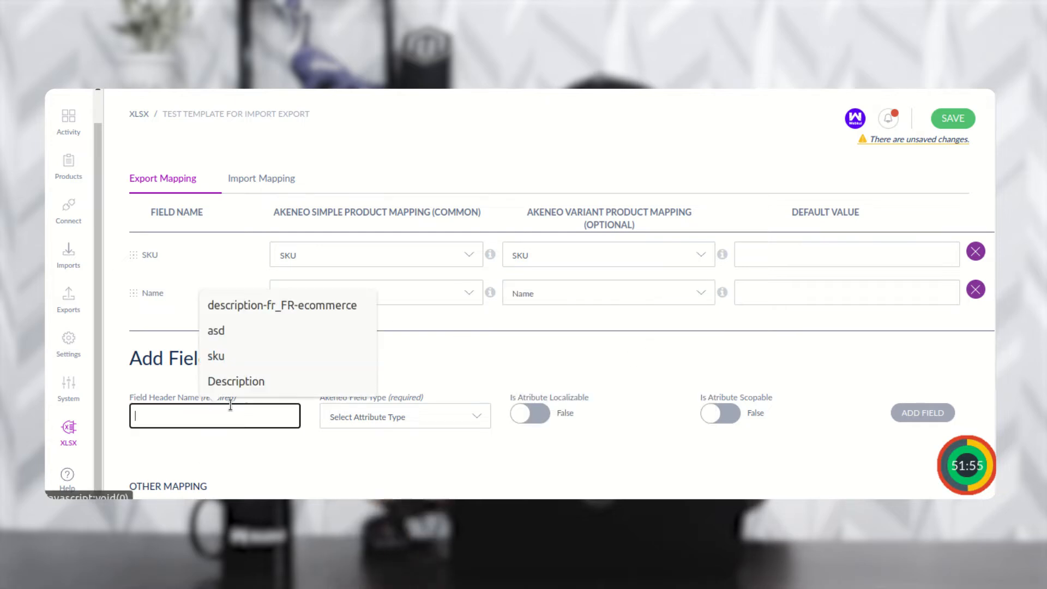
pyautogui.write('Var')
pyautogui.write('nt Name')
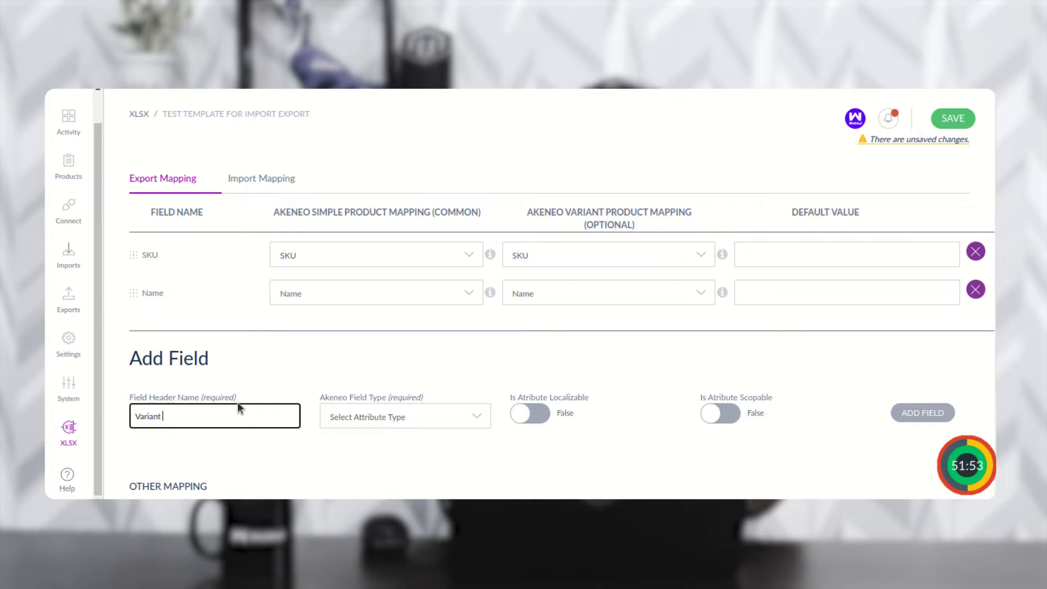
pyautogui.click(458, 421)
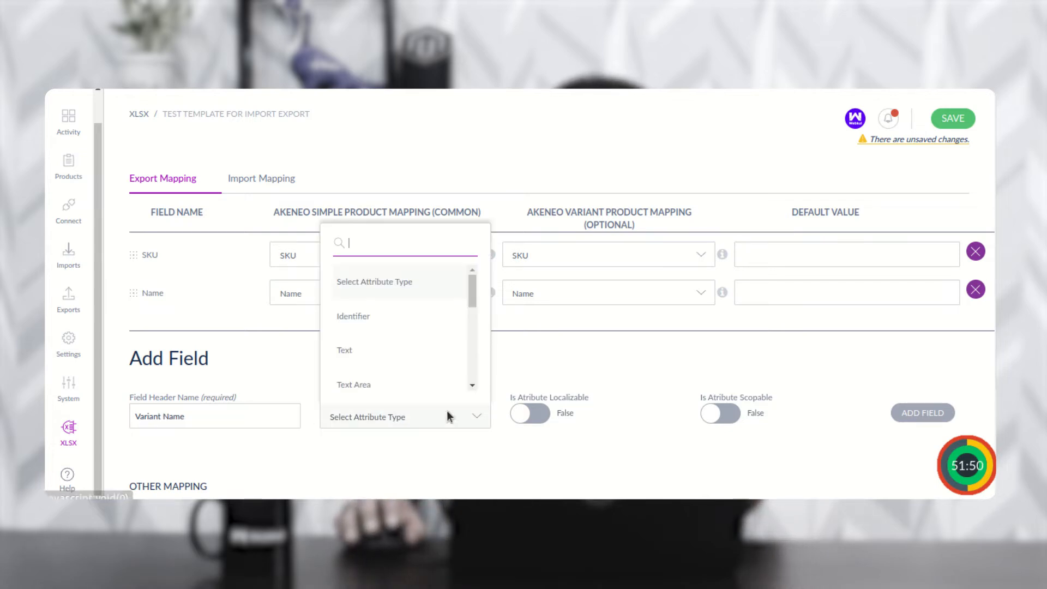
pyautogui.click(390, 341)
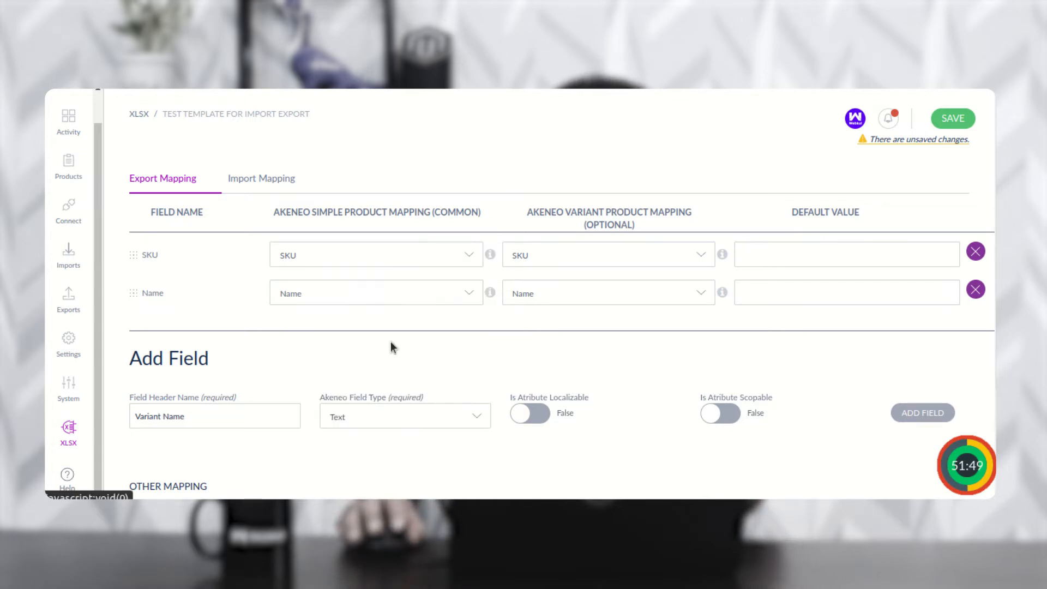
pyautogui.click(544, 419)
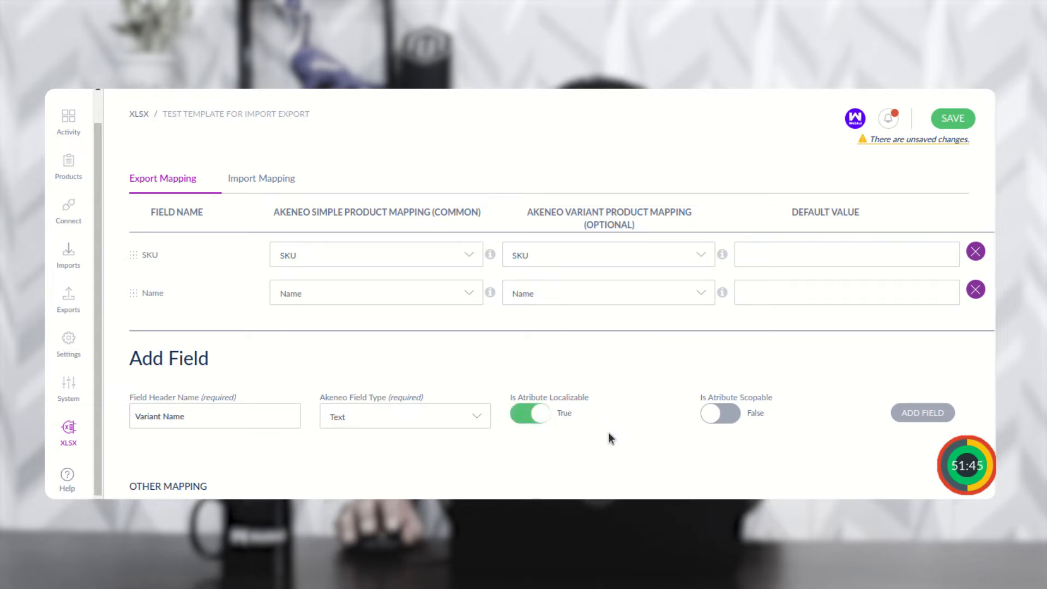
pyautogui.click(920, 414)
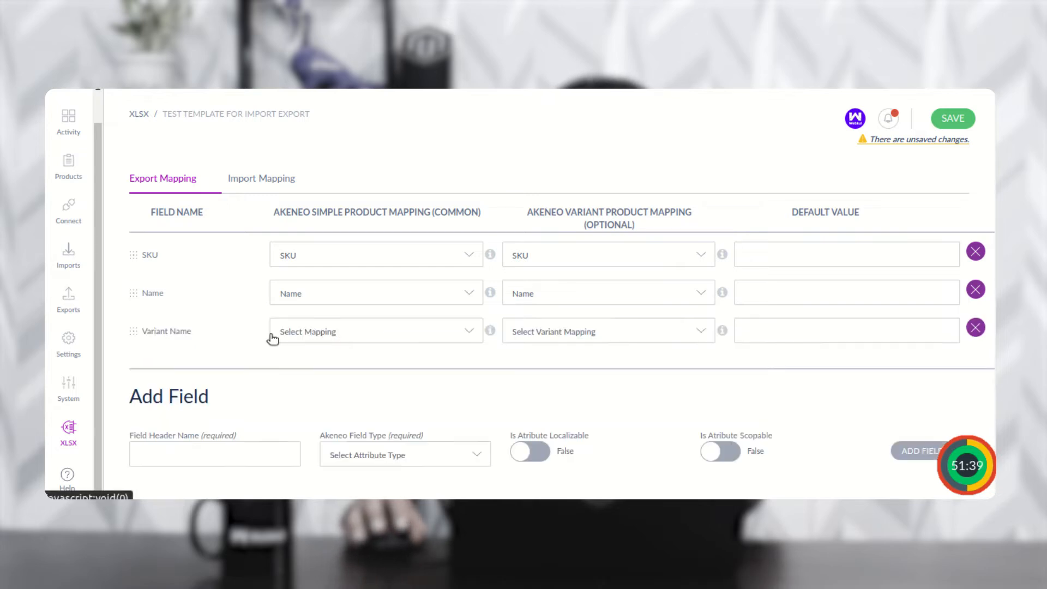
# Map the Variant Name field to the Variant Name attribute for both simple products and variant products
pyautogui.click(333, 333)
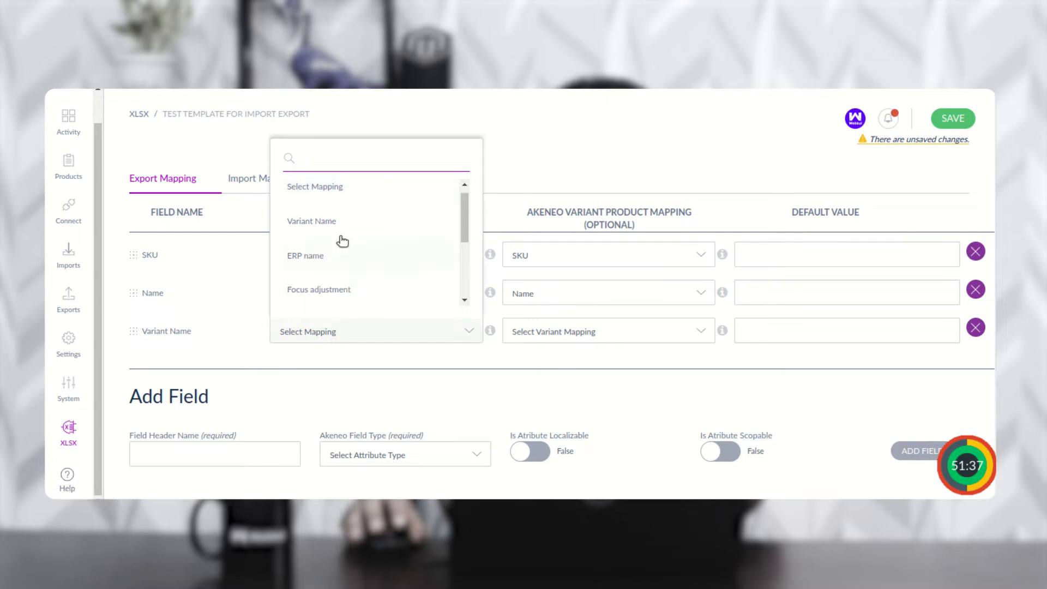
pyautogui.click(400, 358)
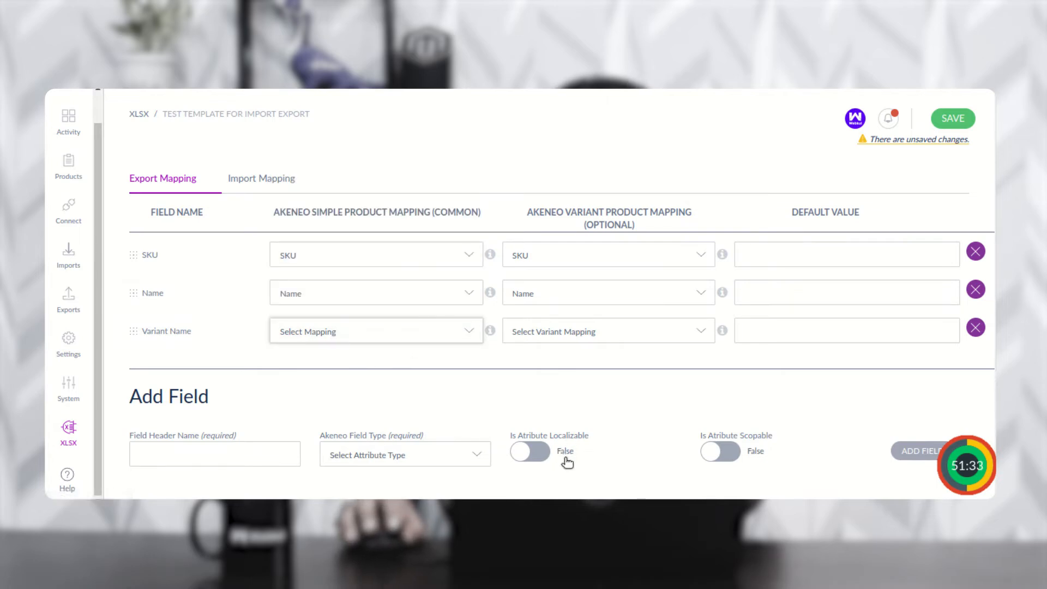
pyautogui.click(433, 328)
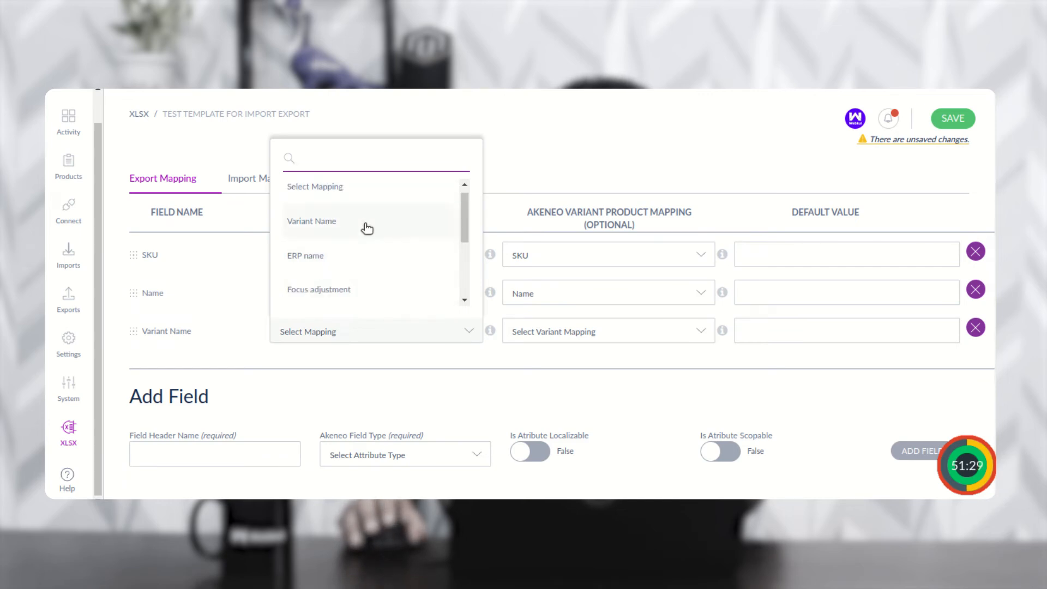
pyautogui.click(347, 220)
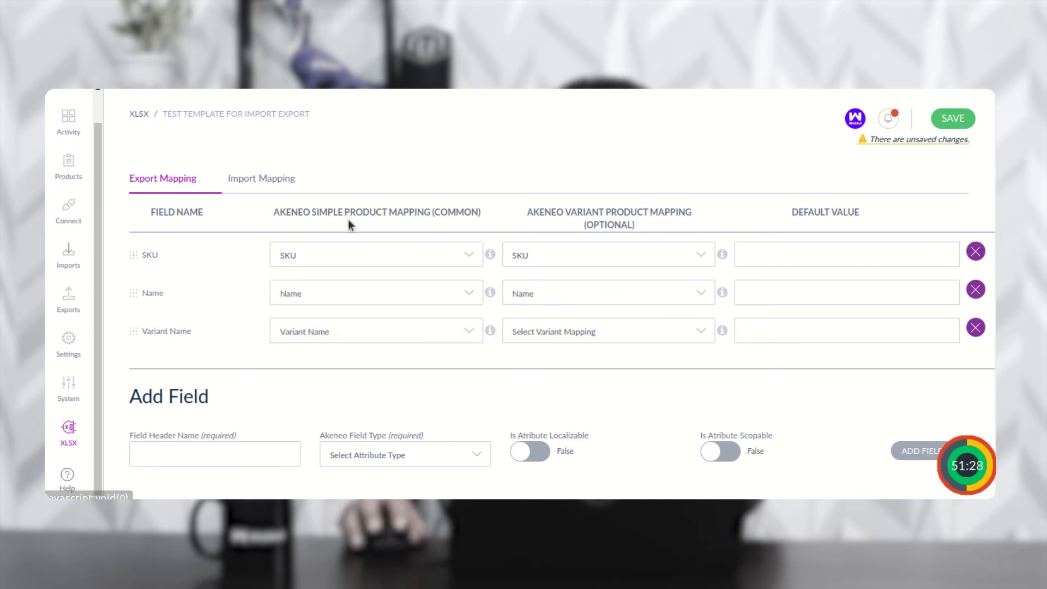
pyautogui.click(619, 333)
pyautogui.click(572, 229)
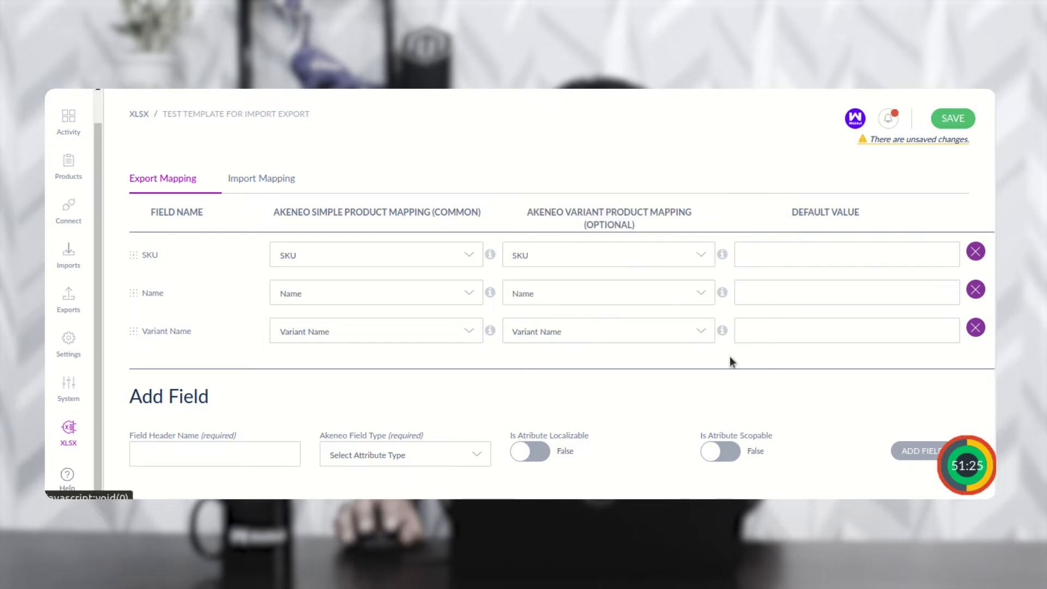
# In the other mapping settings, set the category field to "categories" and the multiple value separator to a comma
pyautogui.scroll(-3, 643, 432)
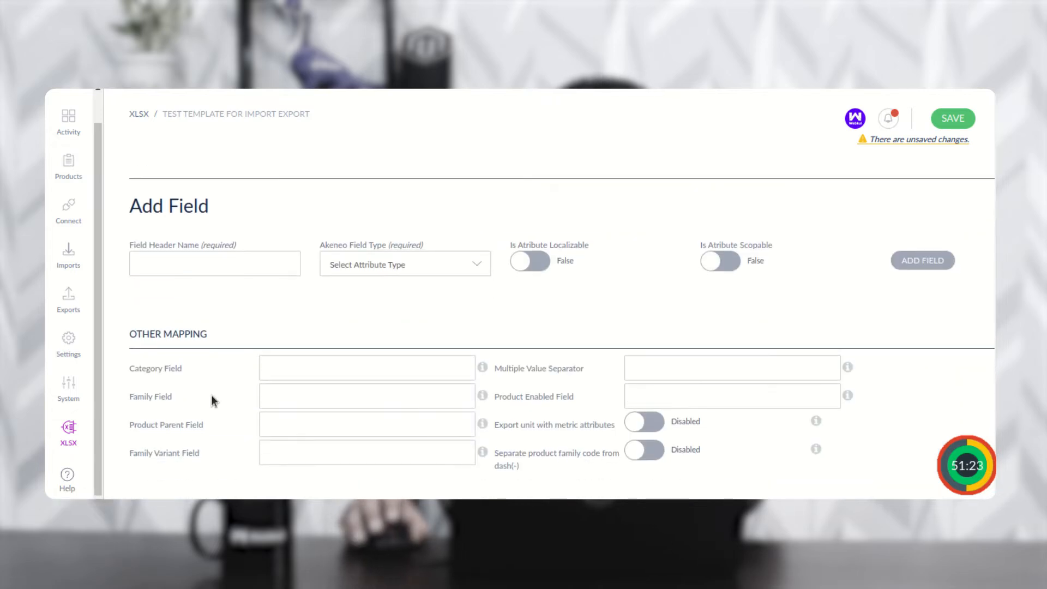
pyautogui.scroll(3, 334, 315)
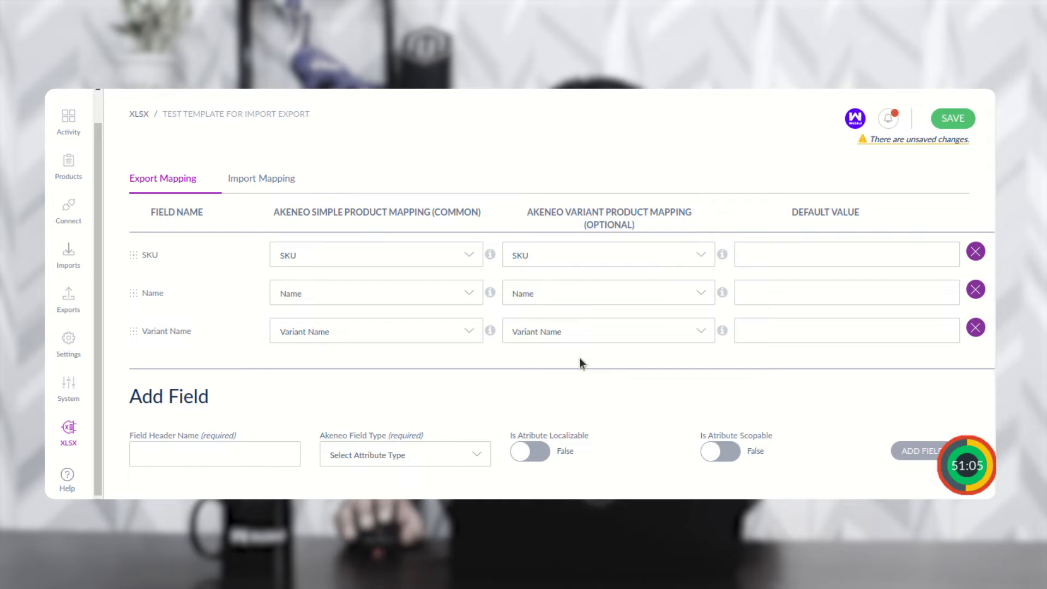
pyautogui.scroll(-4, 319, 429)
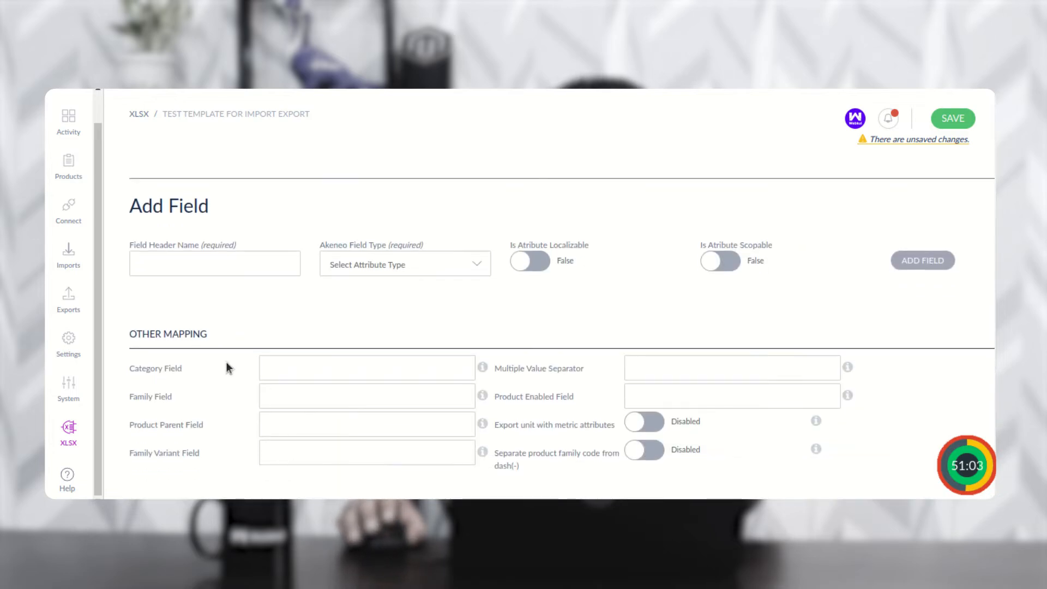
pyautogui.moveTo(132, 333); pyautogui.dragTo(198, 335)
pyautogui.click(228, 329)
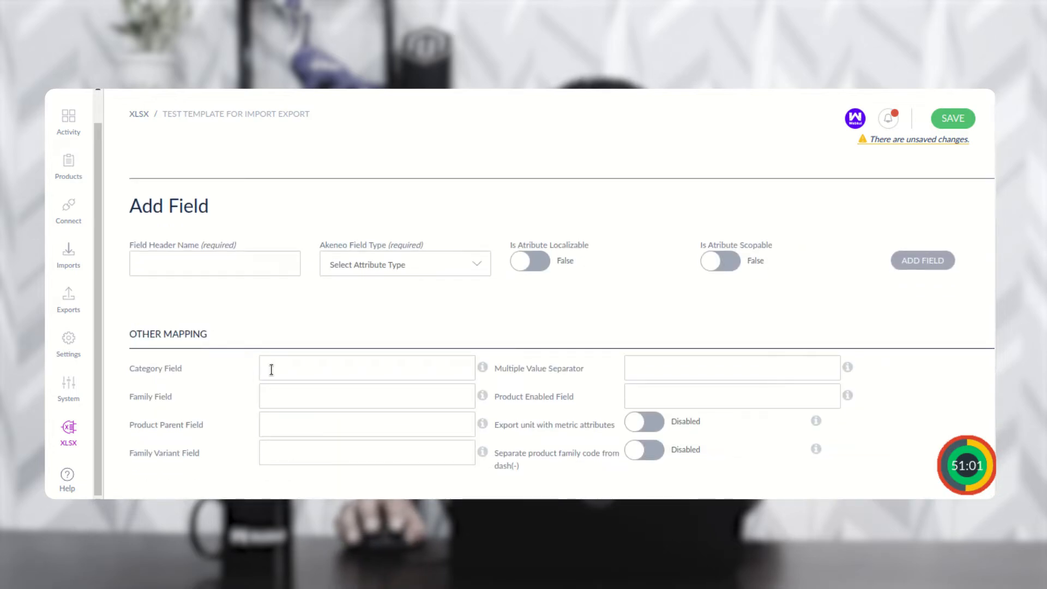
pyautogui.click(294, 369)
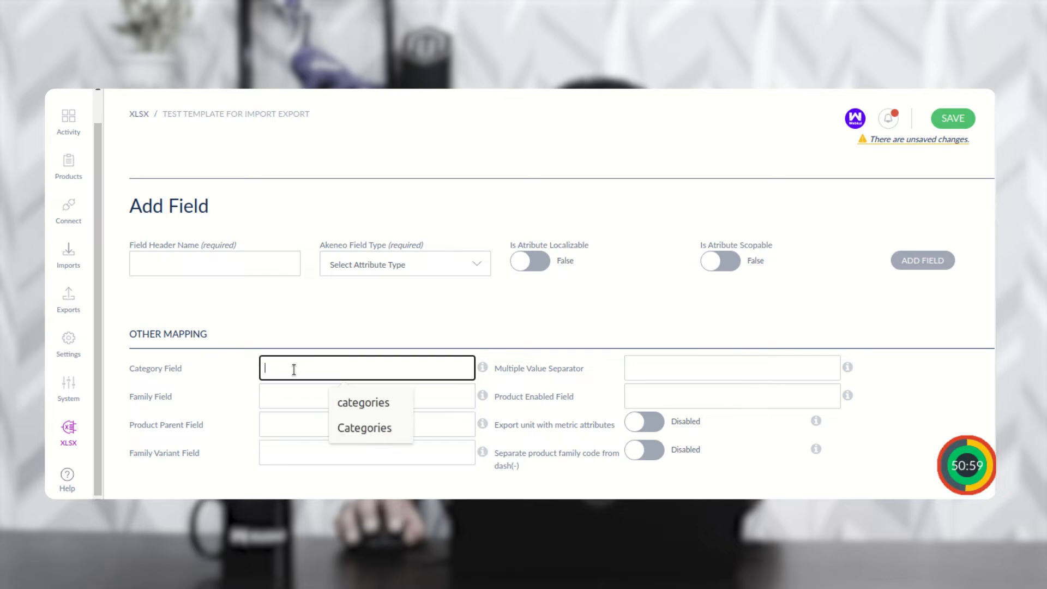
pyautogui.click(374, 404)
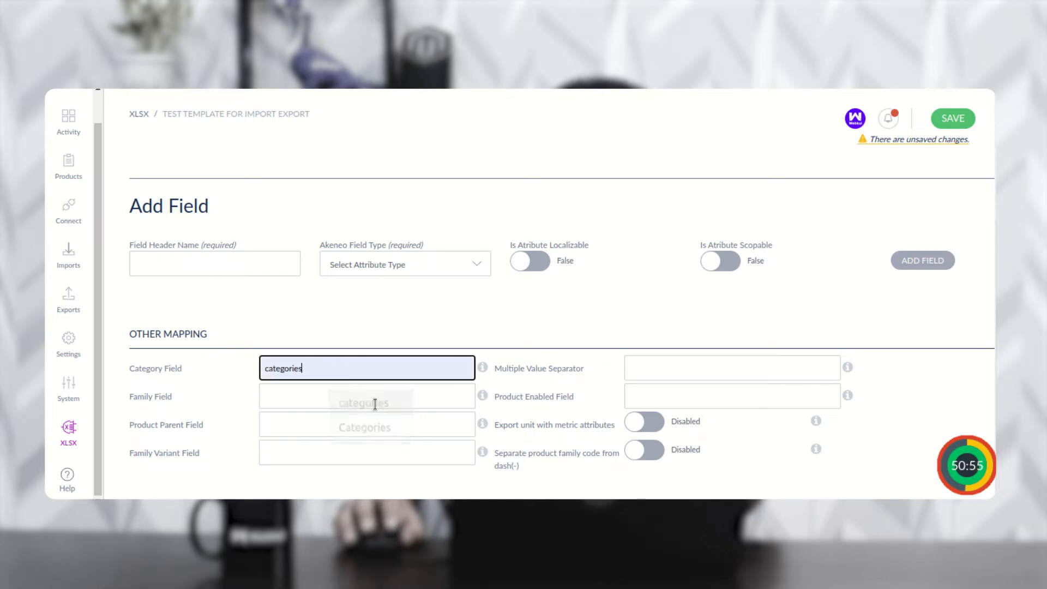
pyautogui.click(646, 369)
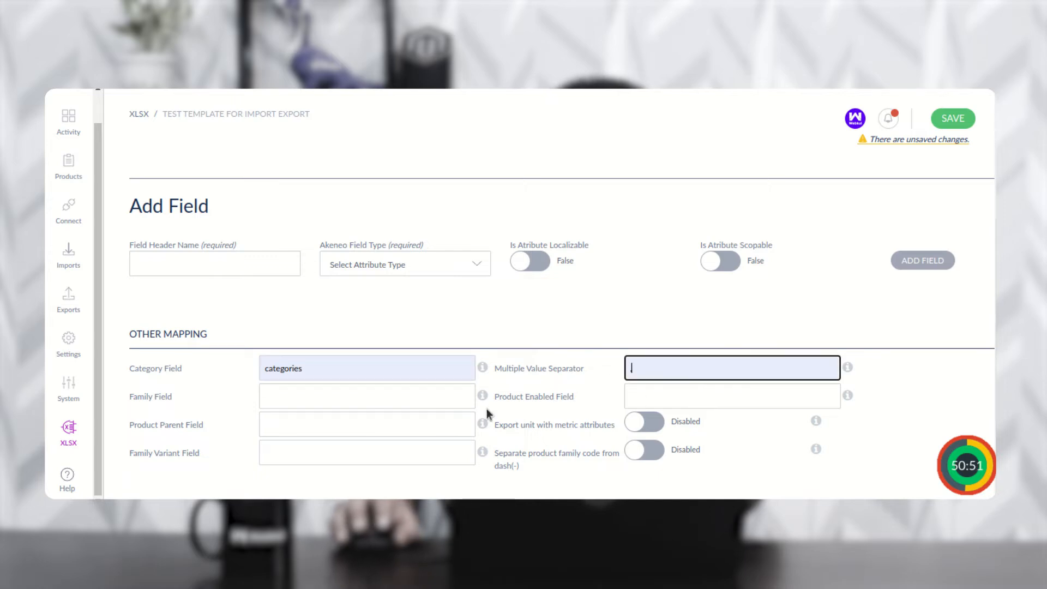
# Set the family field to "family" and the product enabled field to "enabled"
pyautogui.click(290, 396)
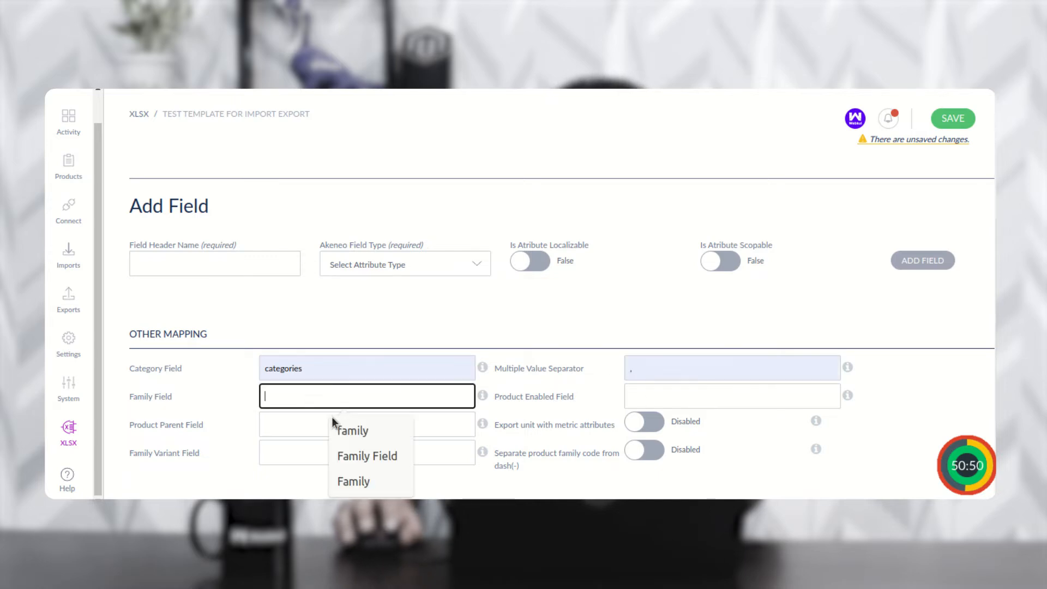
pyautogui.click(364, 431)
pyautogui.click(661, 397)
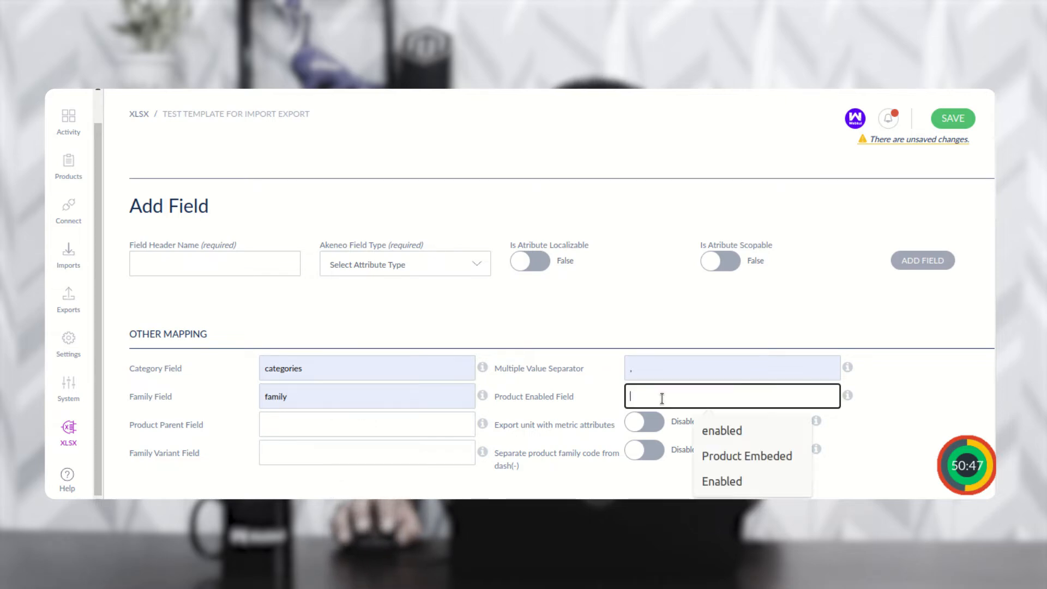
pyautogui.click(719, 431)
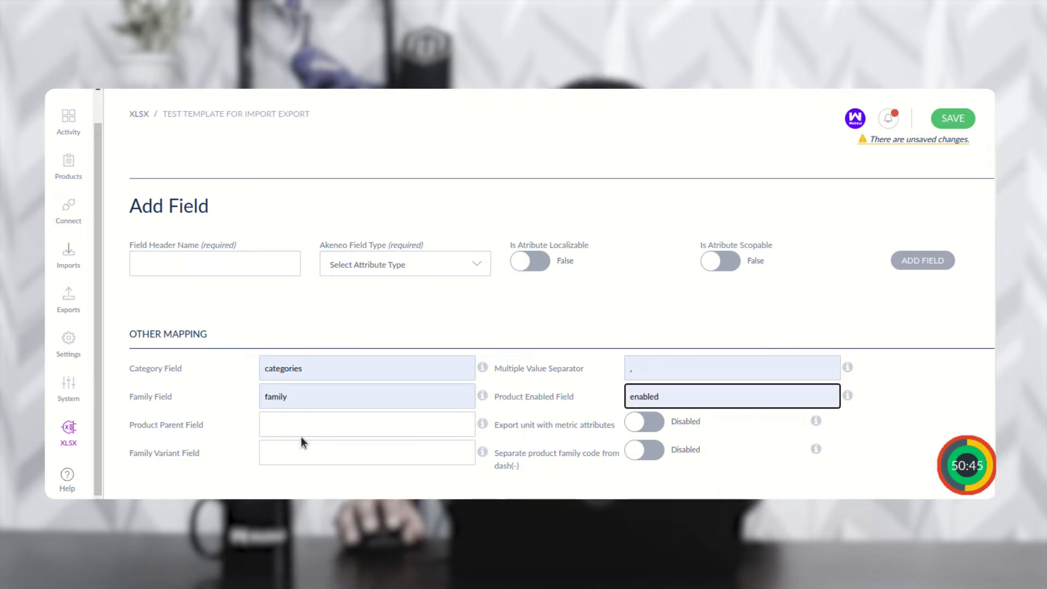
# Set the product parent field to "Product Parent" in the other mapping settings
pyautogui.click(284, 426)
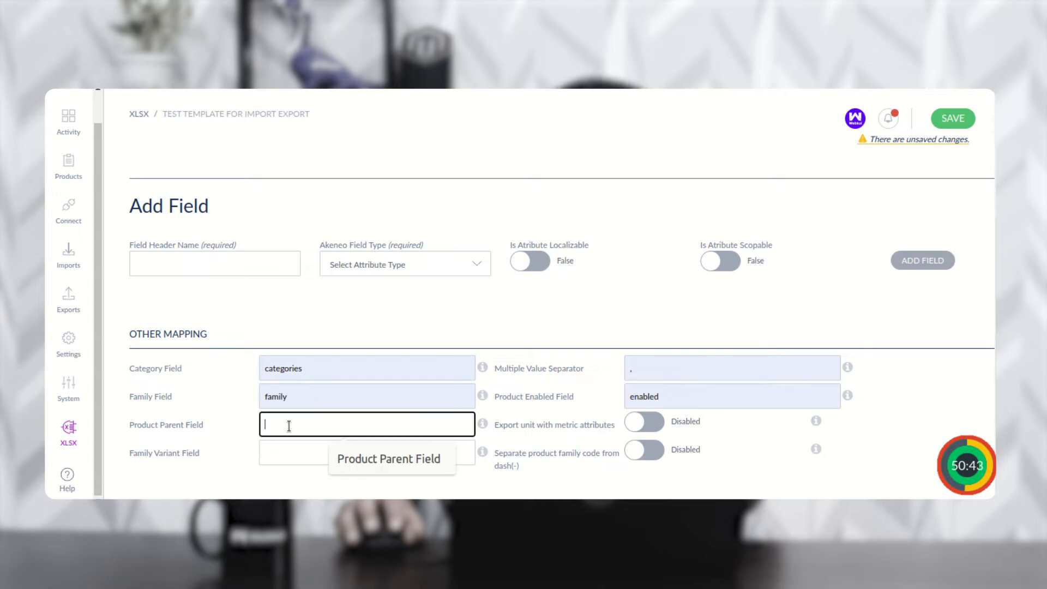
pyautogui.click(376, 458)
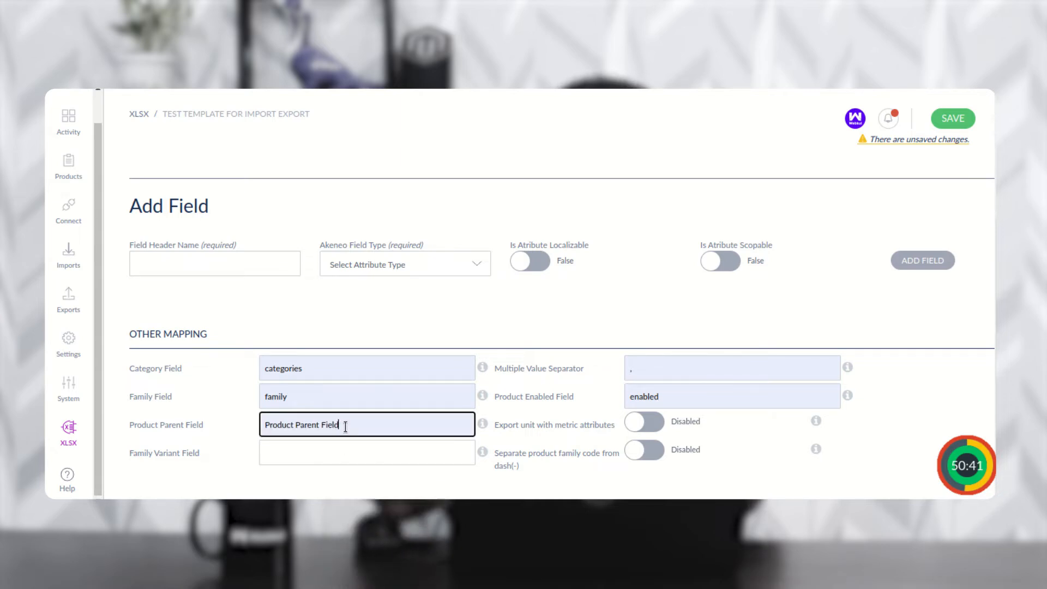
pyautogui.press('BackSpace')
pyautogui.press('BackSpace')
pyautogui.press('BackSpace')
pyautogui.press('BackSpace')
pyautogui.press('BackSpace')
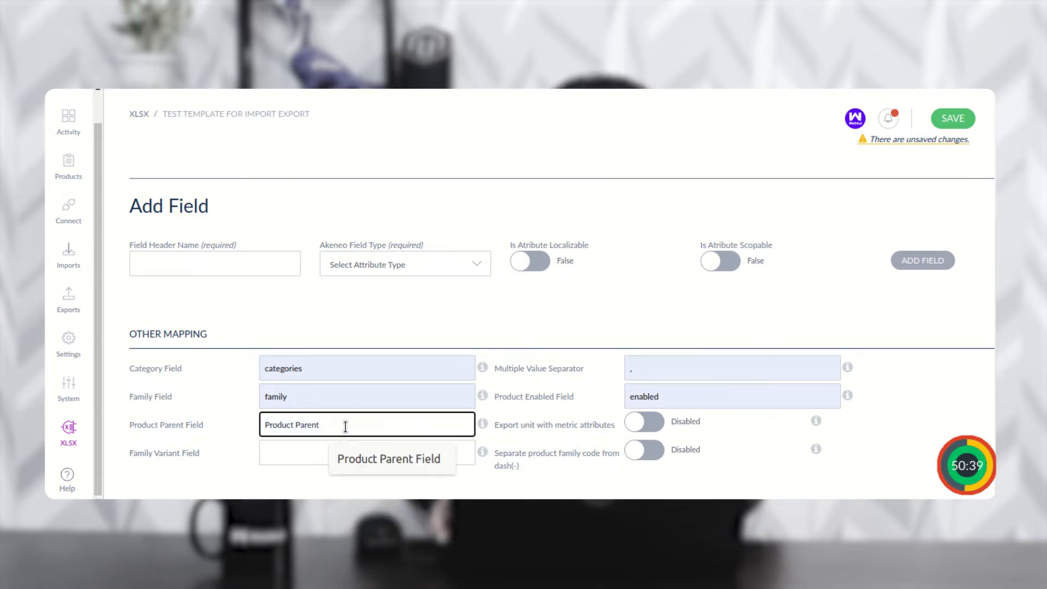
# Set the family variant field to "Family Variant" in the other mapping settings
pyautogui.click(276, 461)
pyautogui.click(362, 485)
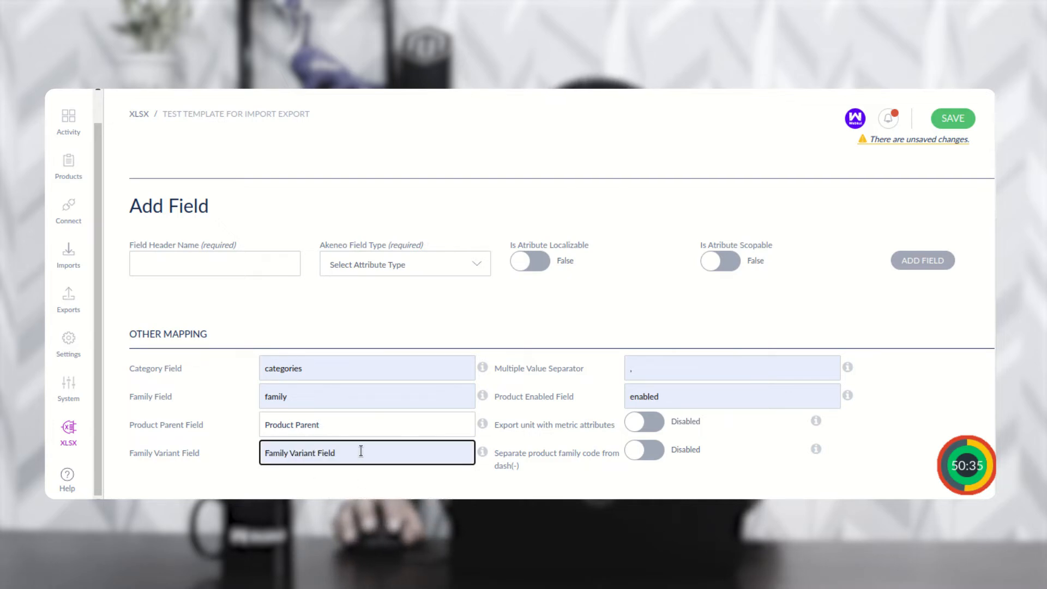
pyautogui.press('BackSpace')
pyautogui.press('BackSpace')
pyautogui.press('BackSpace')
pyautogui.press('BackSpace')
pyautogui.press('BackSpace')
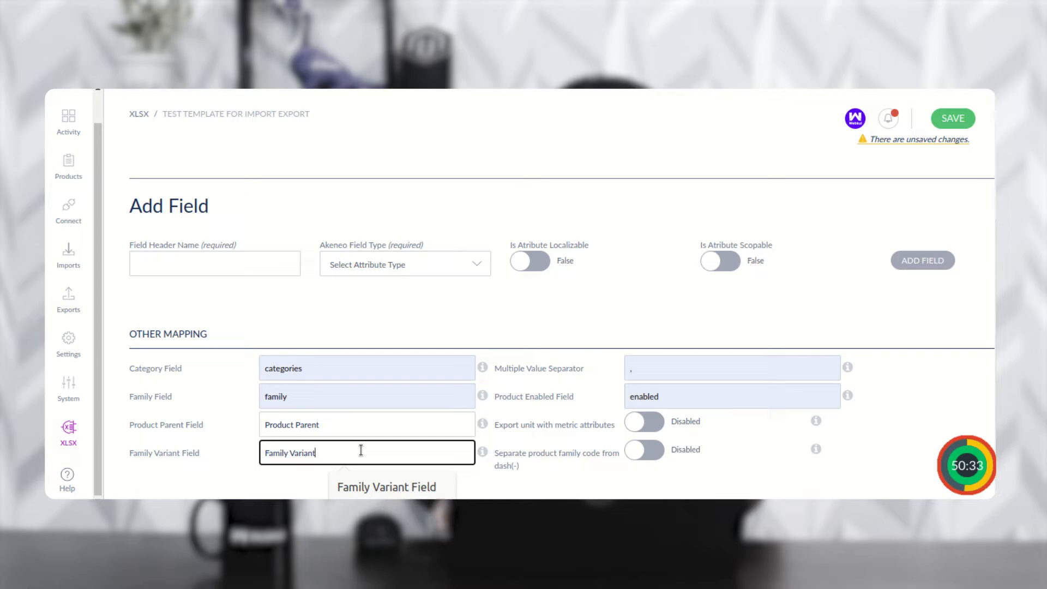
pyautogui.click(586, 477)
pyautogui.moveTo(524, 427); pyautogui.dragTo(619, 428)
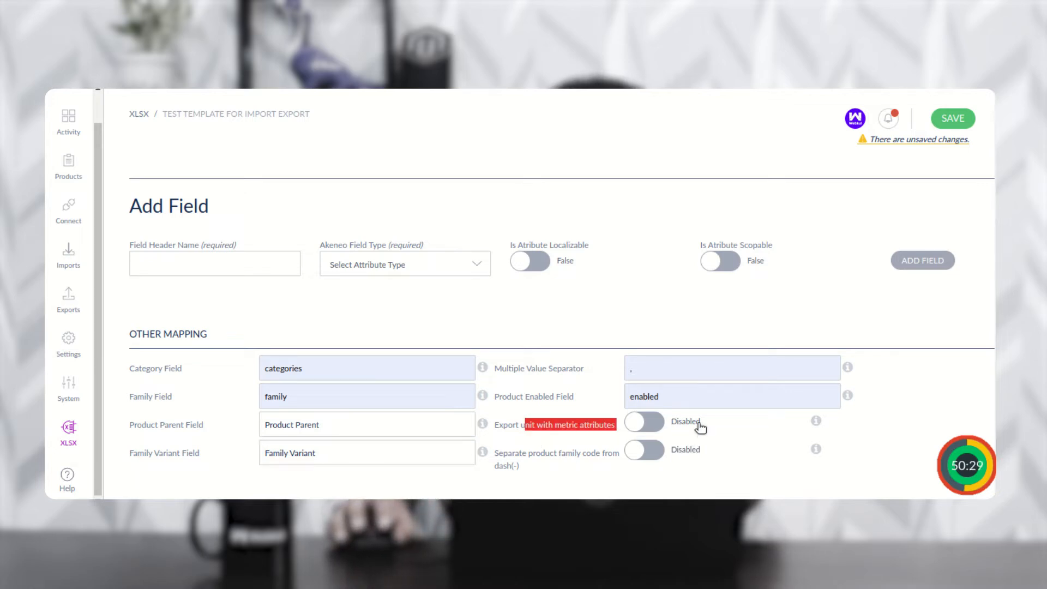
# Save the mapping template with the metric unit export and family code separation options disabled
pyautogui.moveTo(515, 453); pyautogui.dragTo(607, 459)
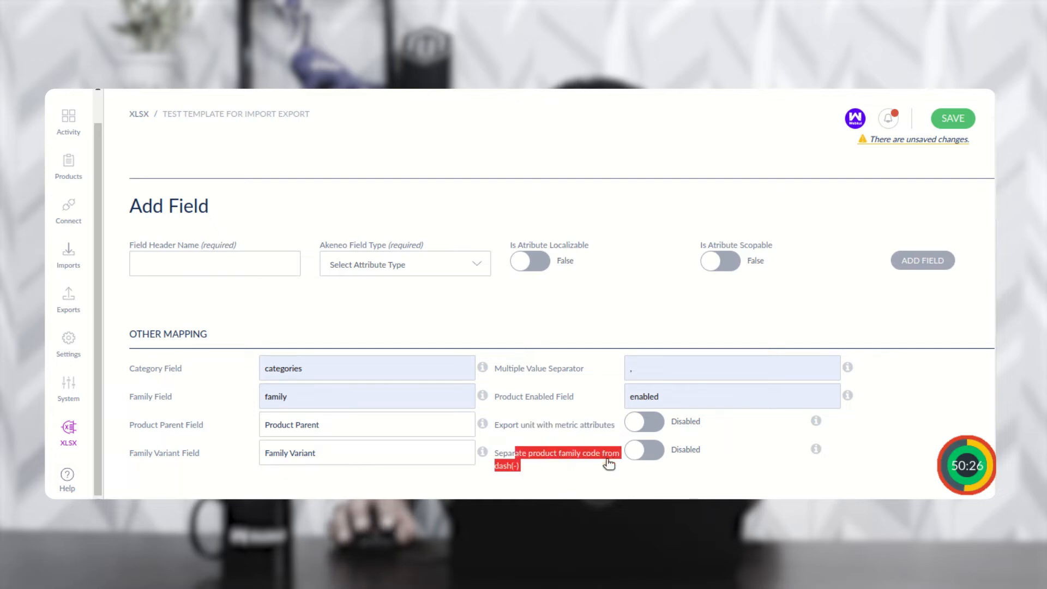
pyautogui.click(684, 474)
pyautogui.scroll(2, 682, 475)
pyautogui.scroll(2, 682, 474)
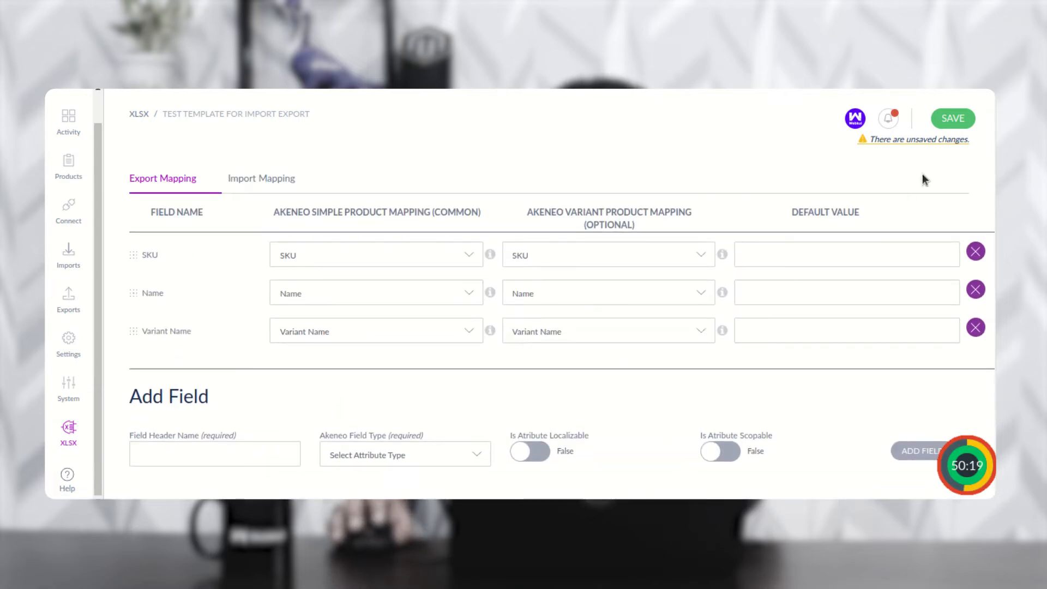
pyautogui.click(954, 118)
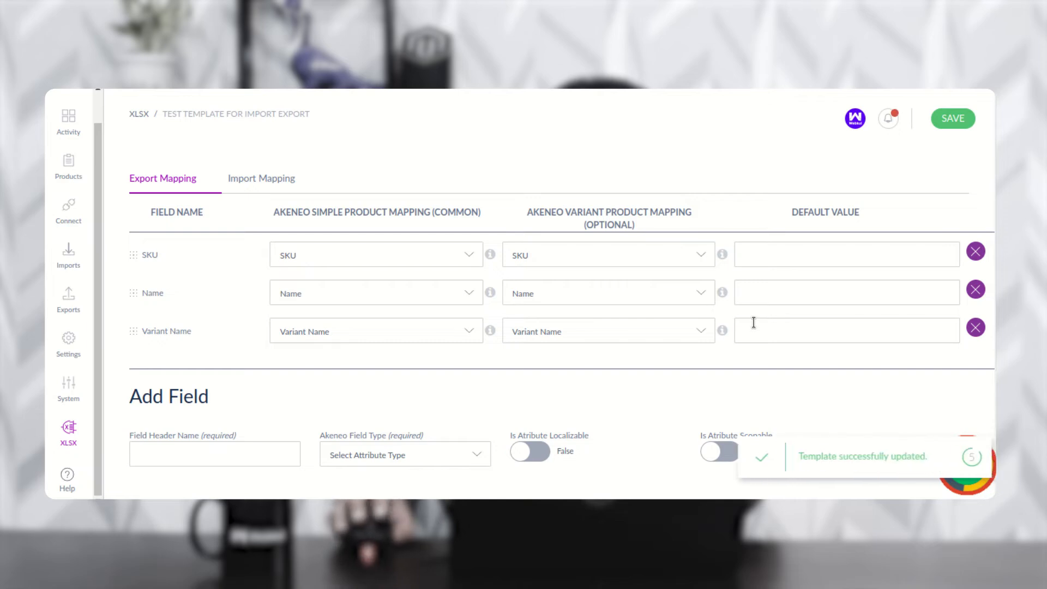
# Examine the test template's import mapping, including its add-field options and other mapping settings, and compare it with the export mapping
pyautogui.click(274, 185)
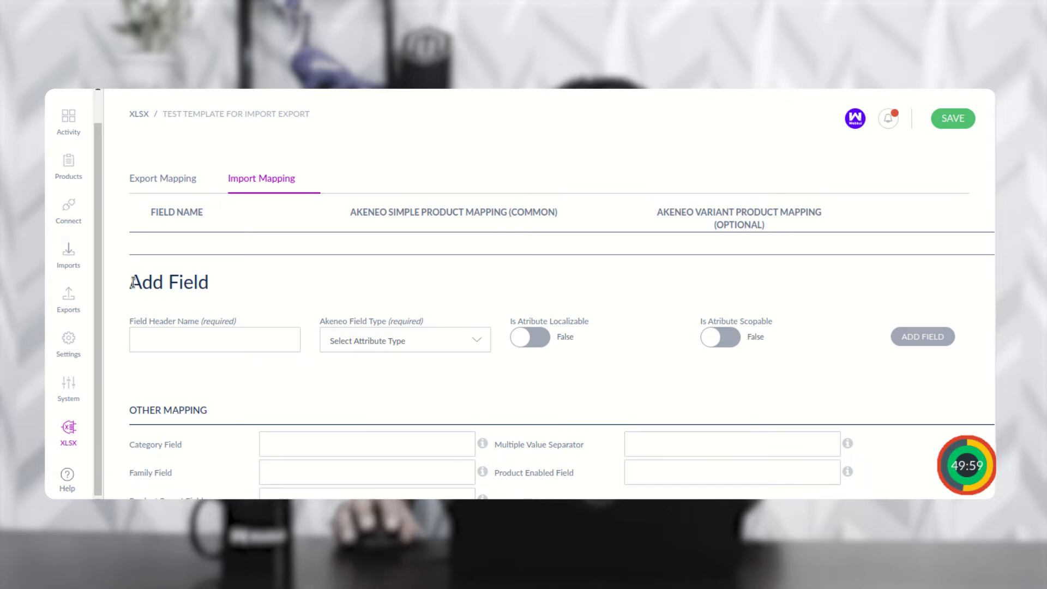
pyautogui.moveTo(133, 281); pyautogui.dragTo(218, 292)
pyautogui.click(188, 329)
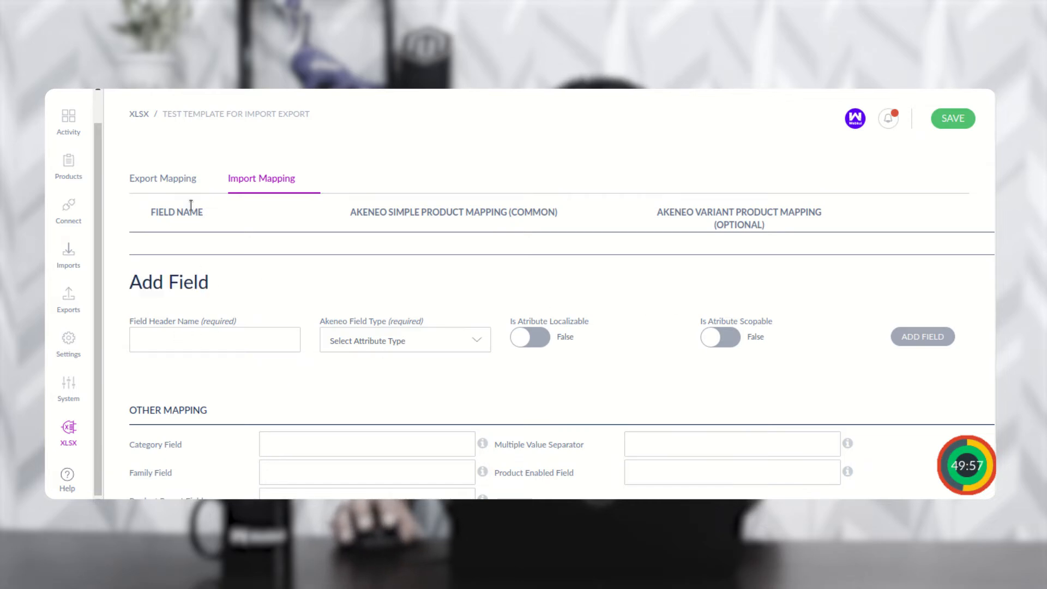
pyautogui.click(171, 181)
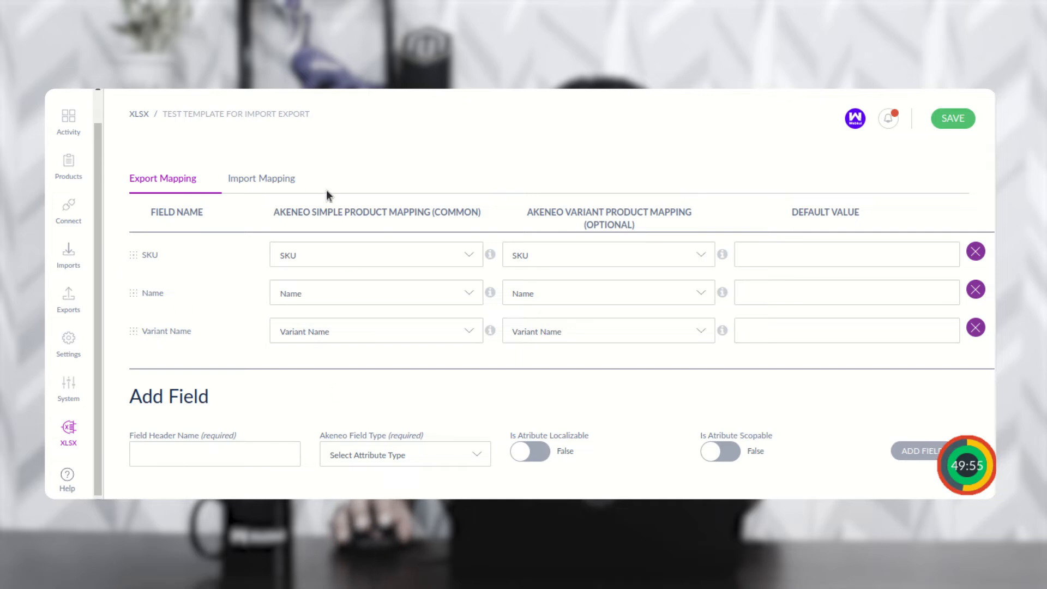
pyautogui.click(285, 180)
pyautogui.scroll(-1, 275, 390)
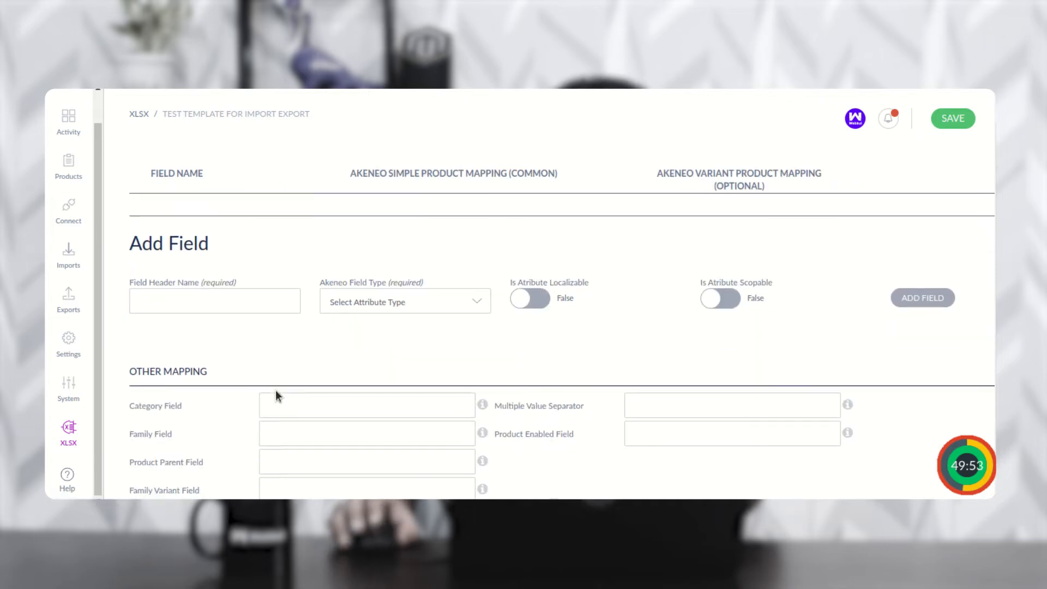
pyautogui.moveTo(142, 347); pyautogui.dragTo(198, 343)
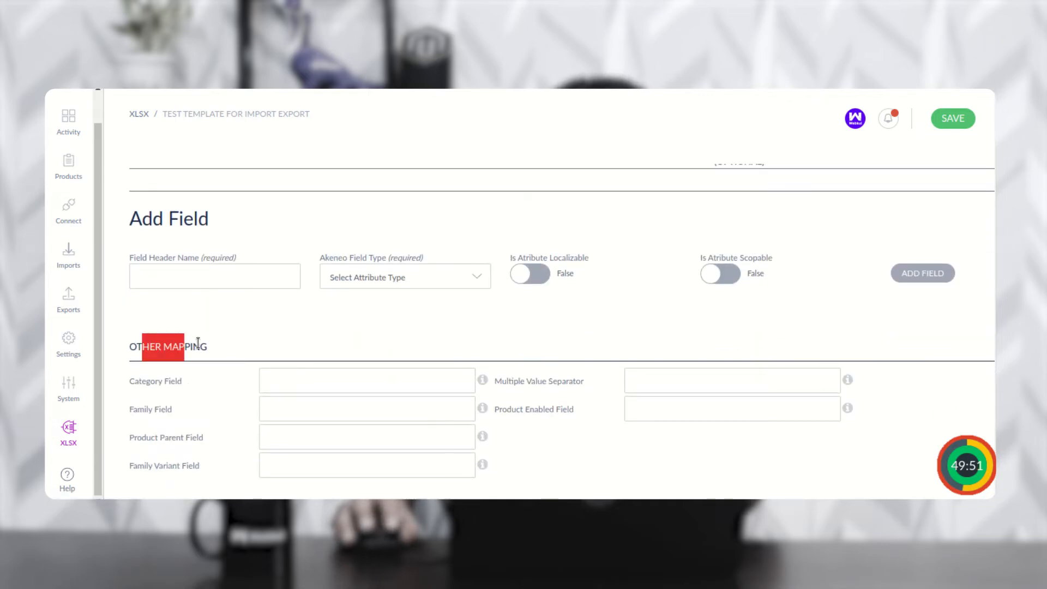
pyautogui.scroll(1, 305, 404)
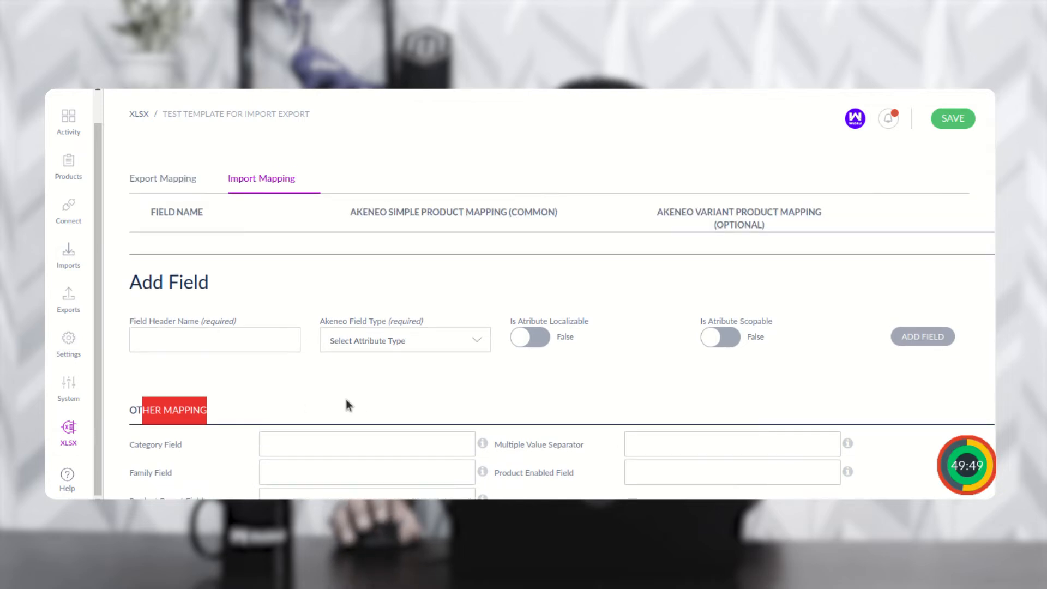
# In the connector's list of mapping templates, enable "Test Template for import export" and delete it
pyautogui.click(68, 434)
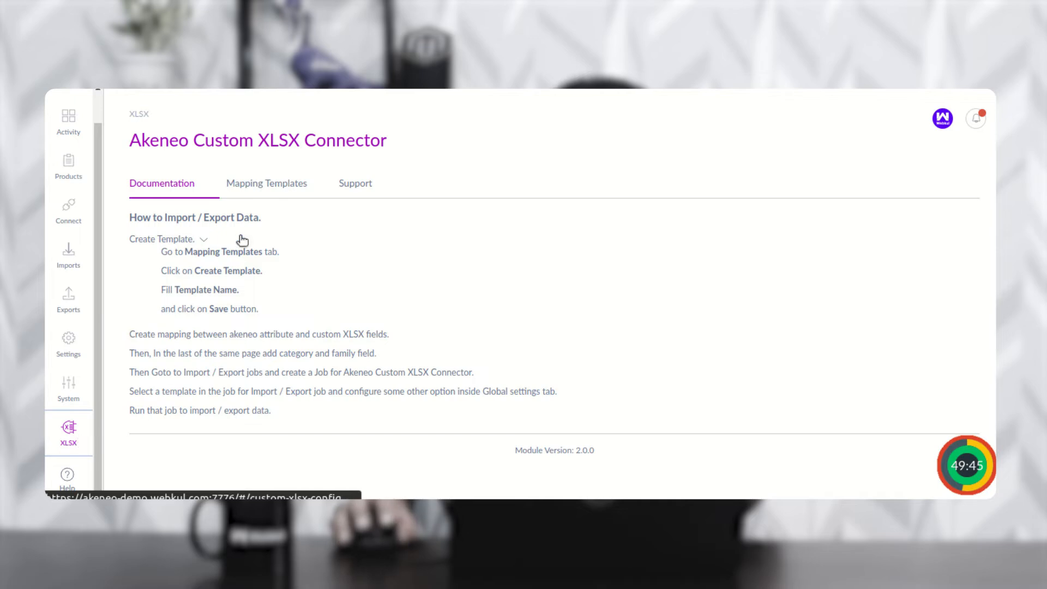
pyautogui.click(271, 185)
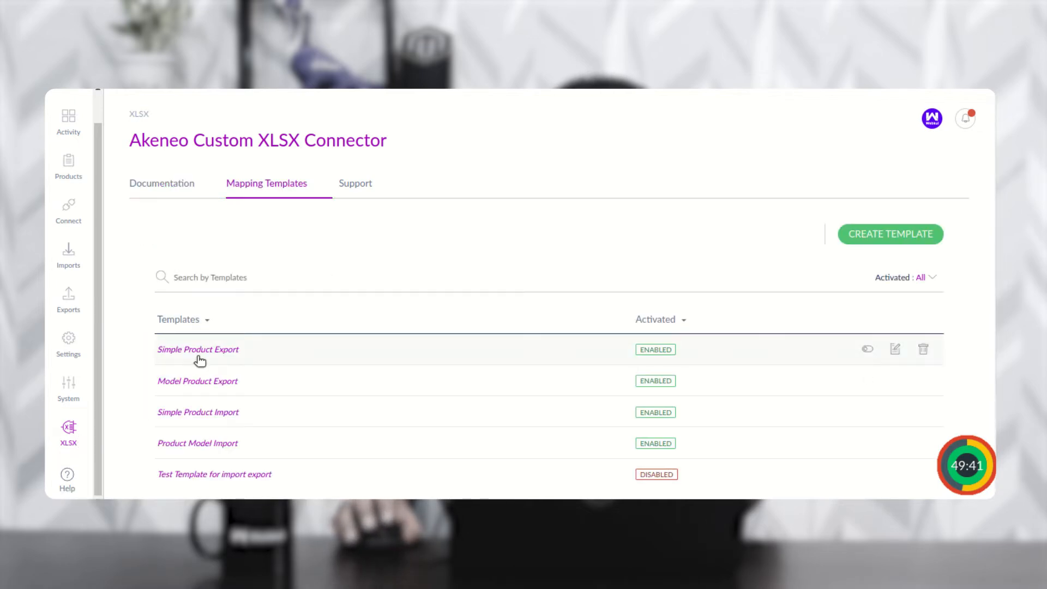
pyautogui.scroll(-2, 224, 404)
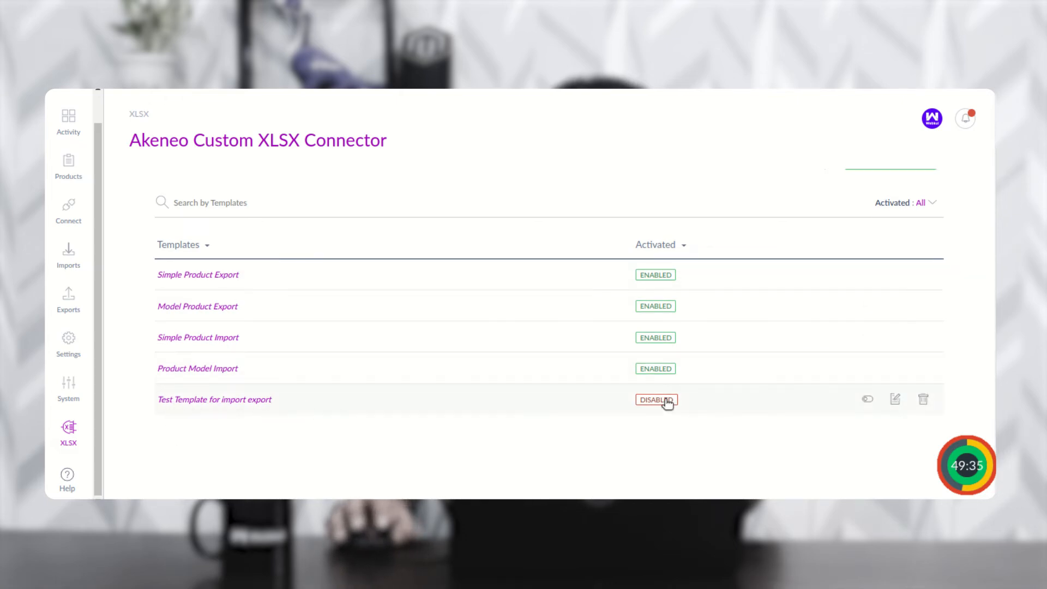
pyautogui.click(867, 399)
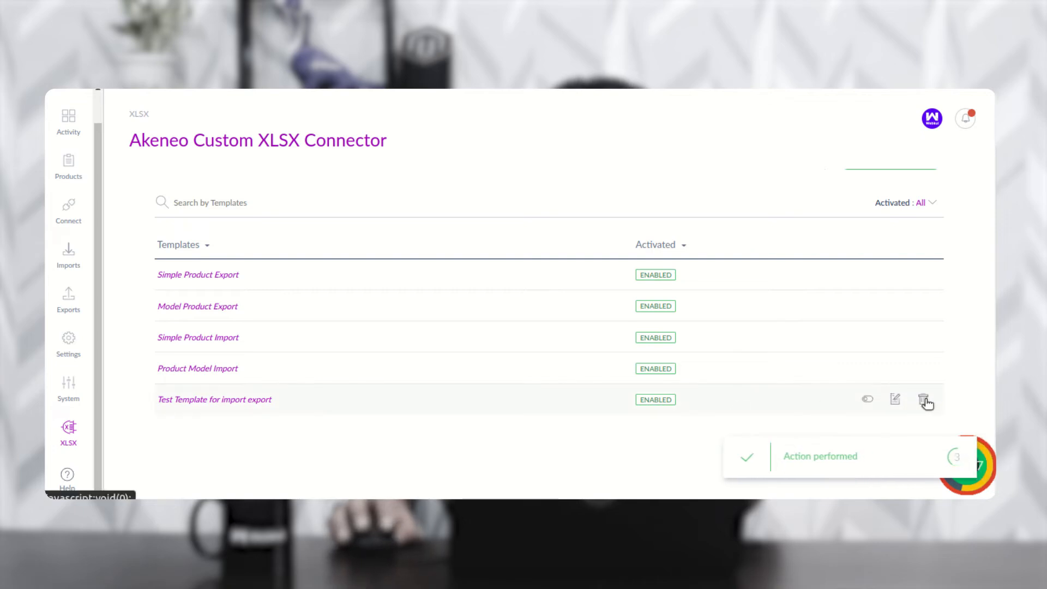
pyautogui.click(923, 400)
pyautogui.click(507, 313)
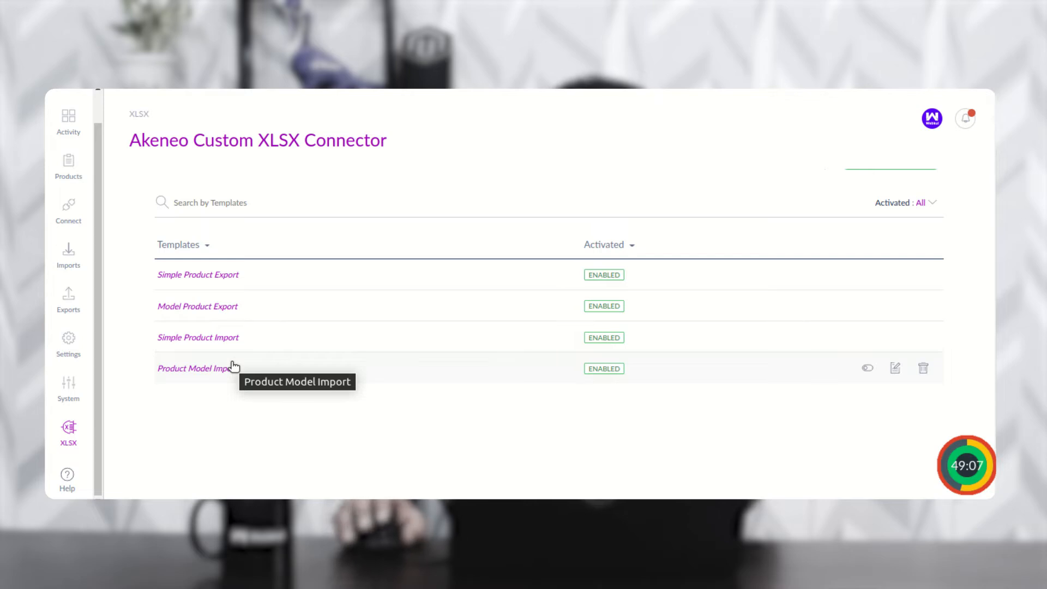
# Open the Simple Product Export template and examine its export field mappings and other mapping settings
pyautogui.click(210, 277)
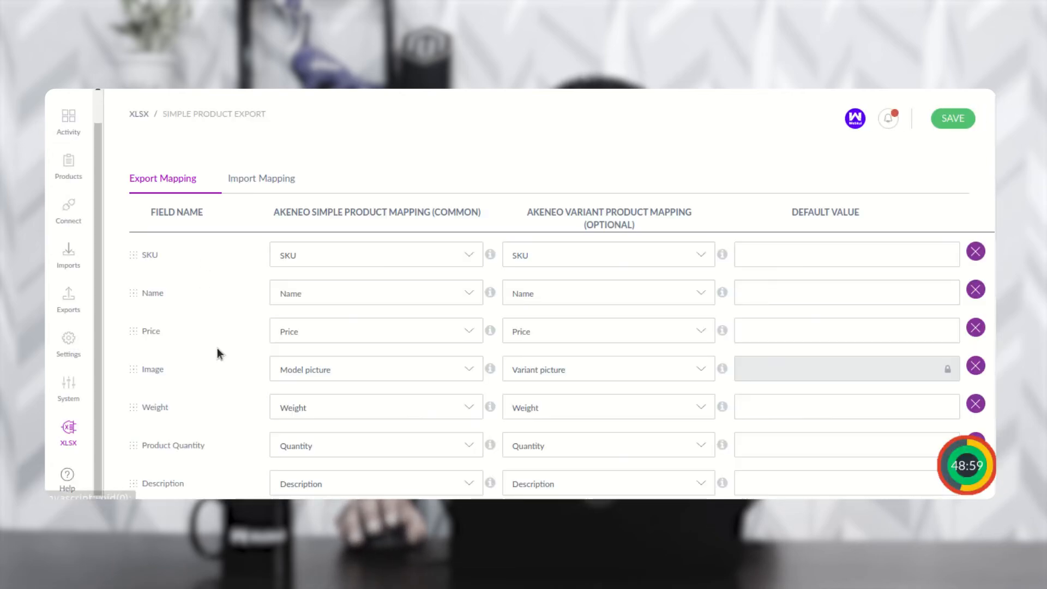
pyautogui.scroll(-1, 206, 278)
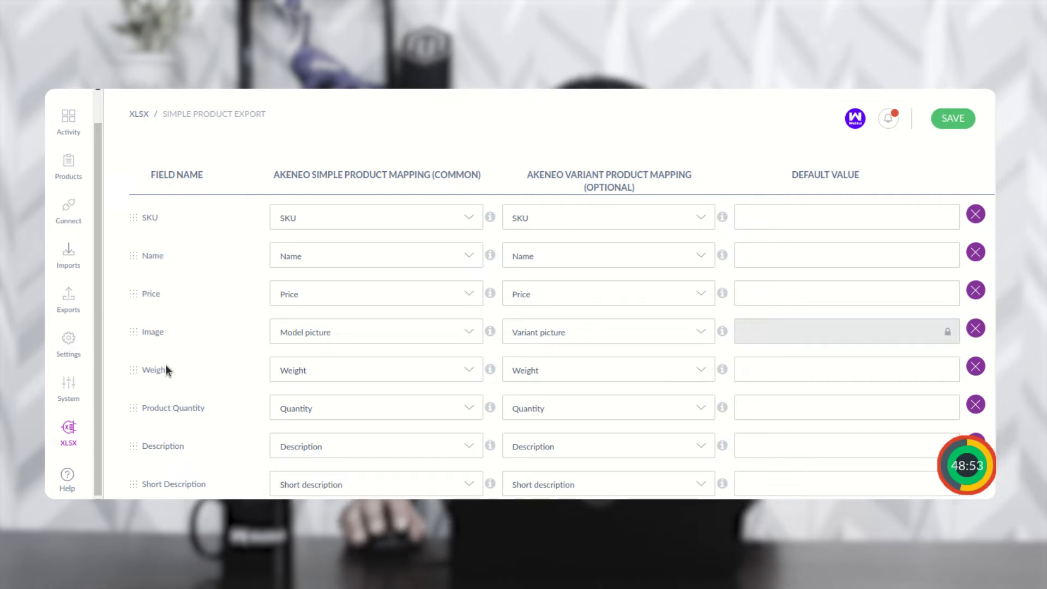
pyautogui.scroll(-3, 183, 444)
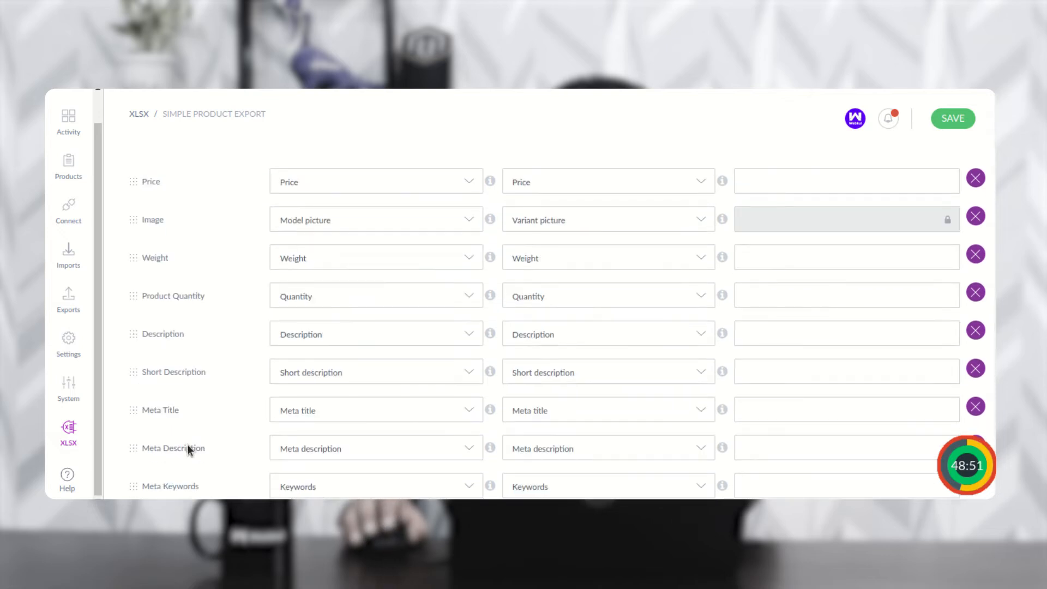
pyautogui.scroll(2, 189, 433)
pyautogui.scroll(2, 233, 396)
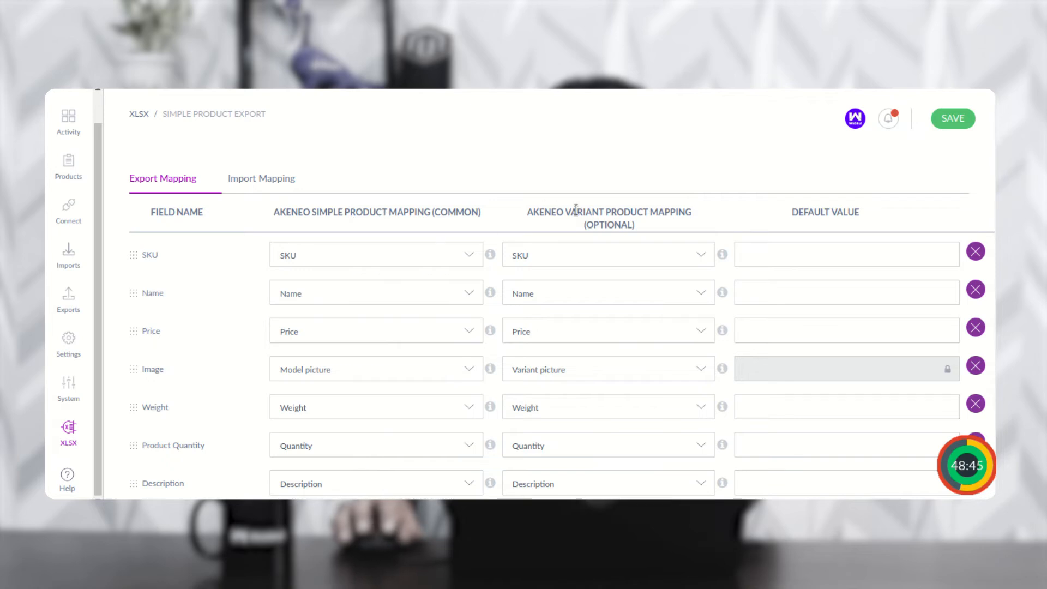
pyautogui.scroll(-3, 551, 305)
pyautogui.scroll(-10, 556, 322)
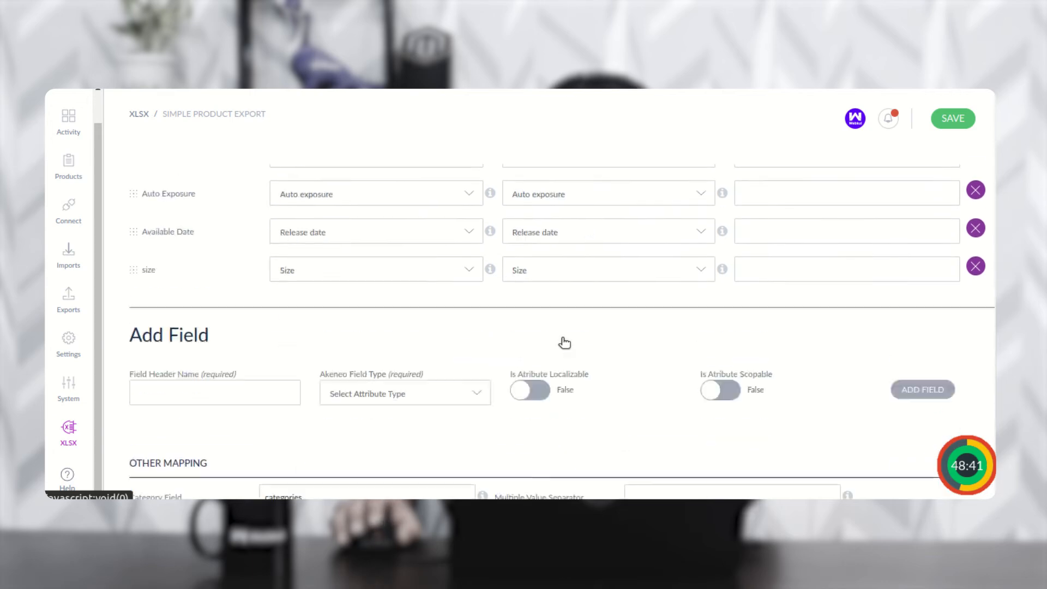
pyautogui.scroll(-3, 563, 341)
pyautogui.moveTo(143, 334); pyautogui.dragTo(264, 323)
pyautogui.click(264, 323)
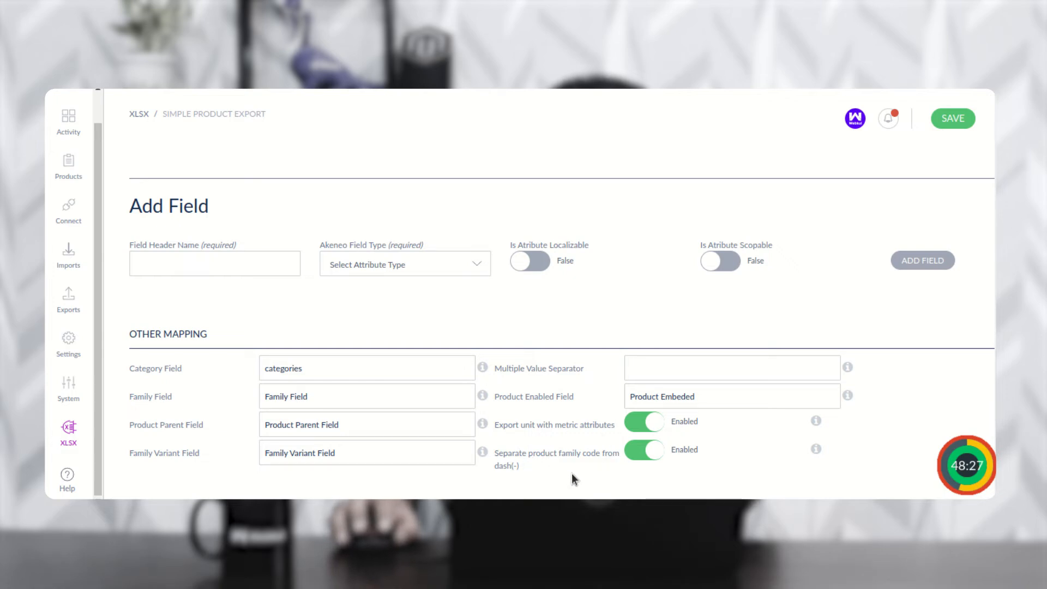
# Check the Simple Product Export template's import mapping and return to the list of mapping templates
pyautogui.scroll(10, 583, 483)
pyautogui.scroll(7, 344, 284)
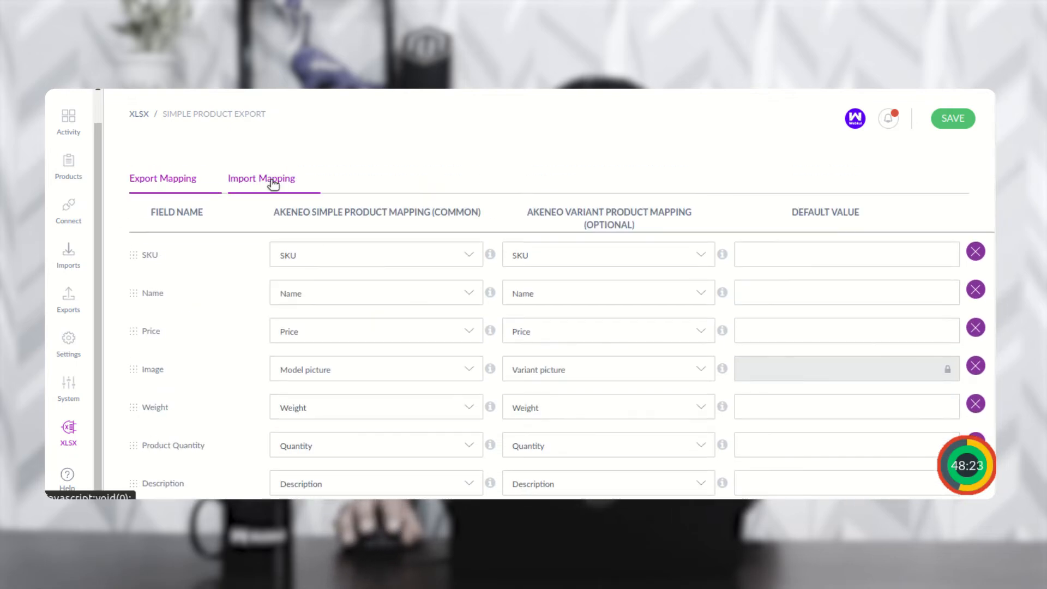
pyautogui.click(272, 182)
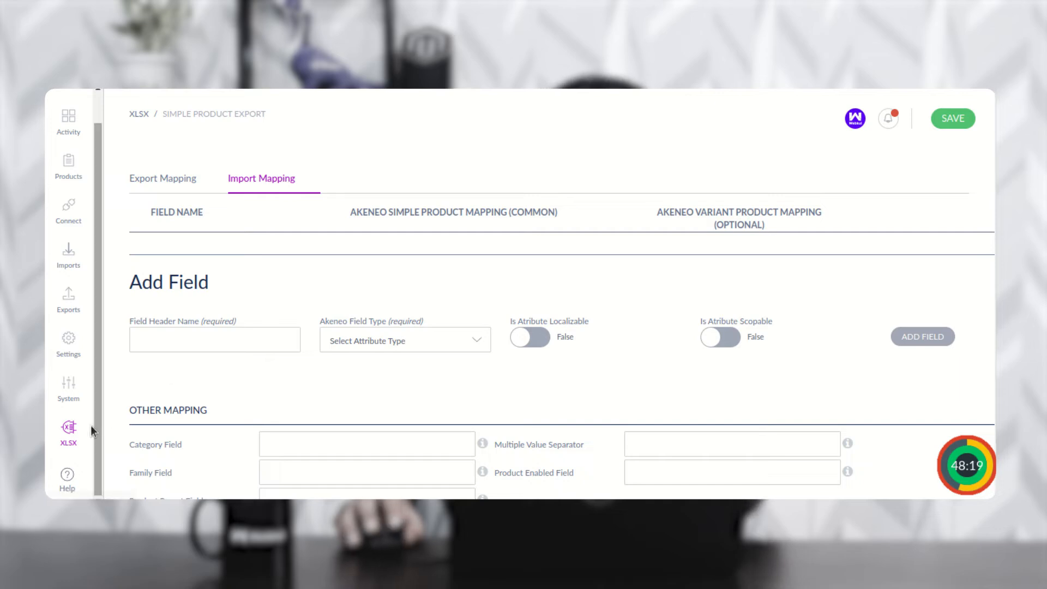
pyautogui.click(71, 428)
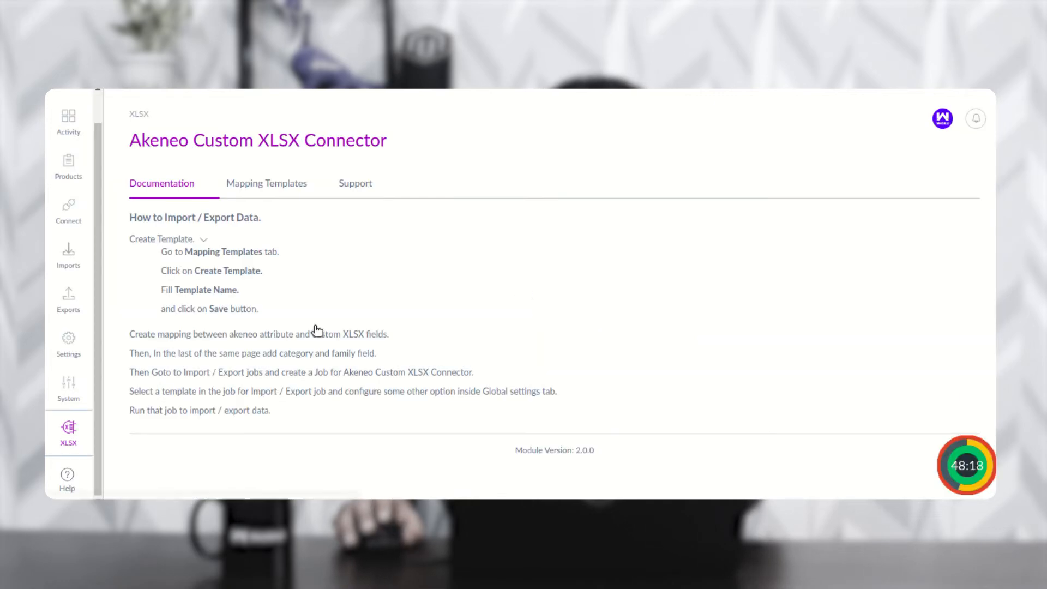
pyautogui.click(277, 191)
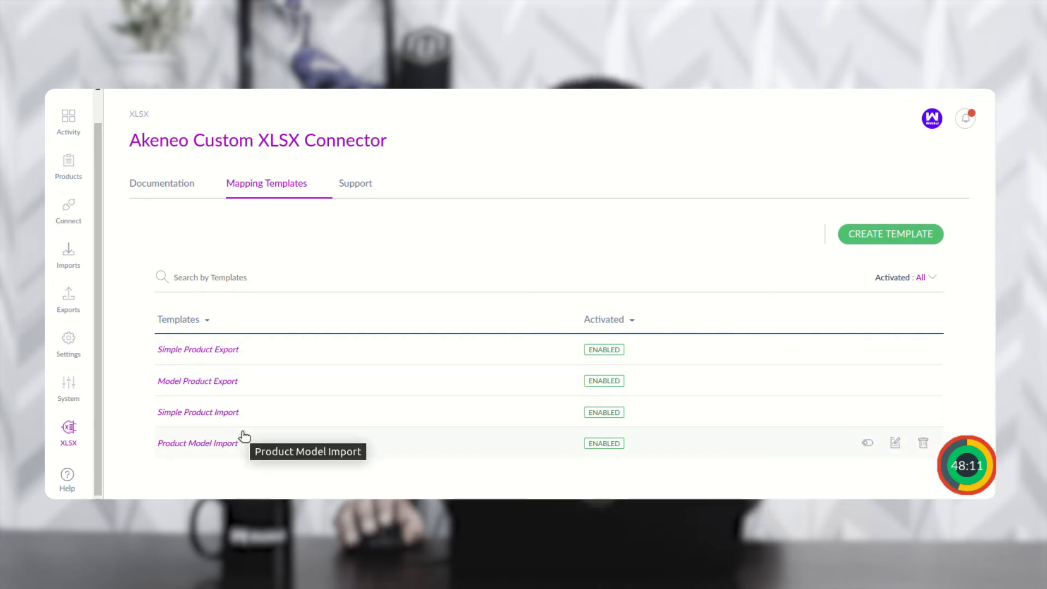
# Start a new export profile to view the Webkul Custom XLSX Connector job types, and cancel without creating it
pyautogui.click(74, 309)
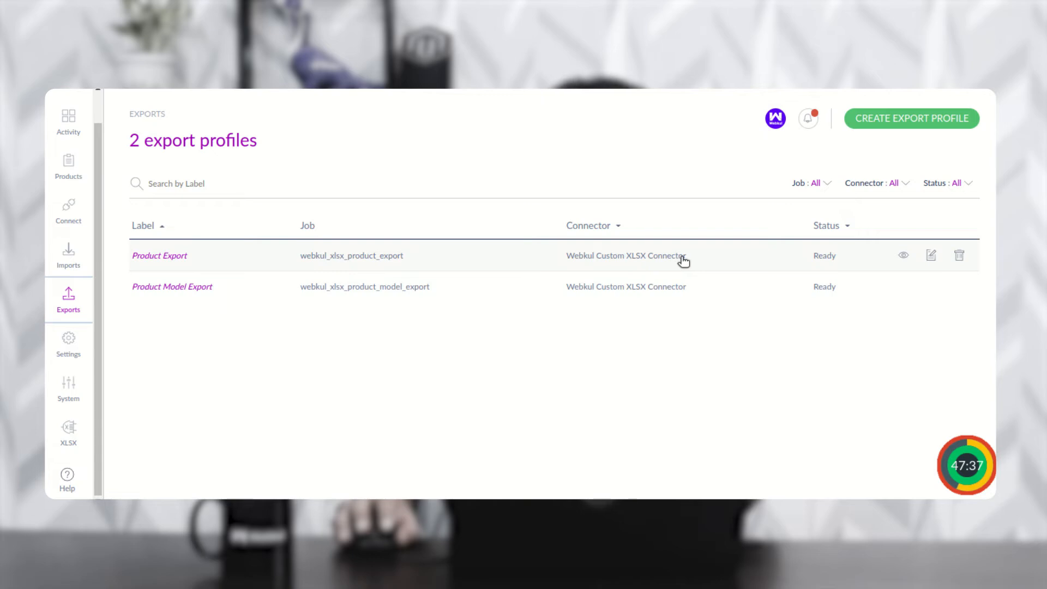
pyautogui.click(911, 119)
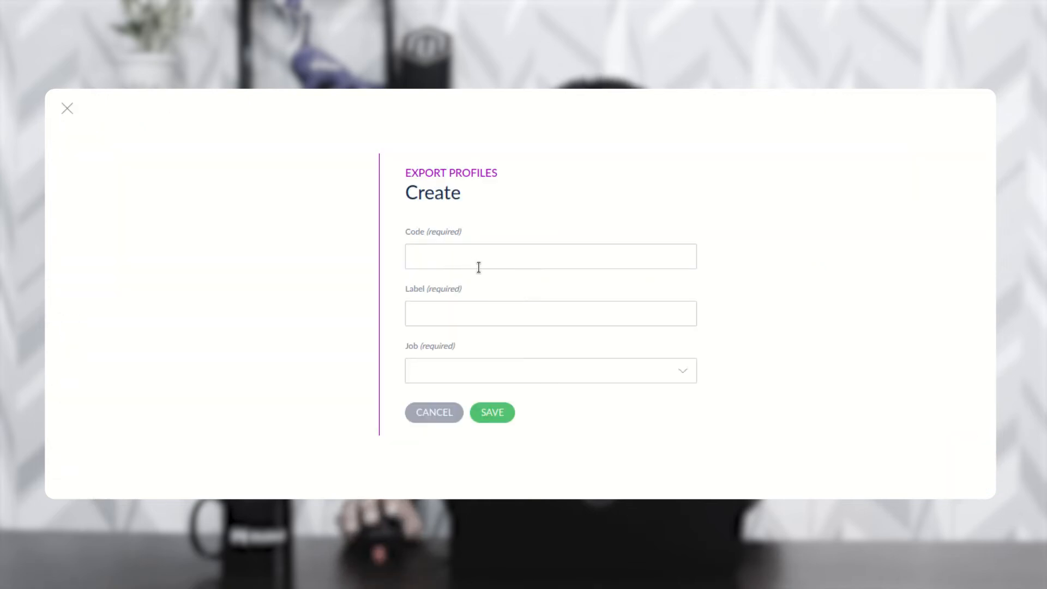
pyautogui.click(463, 375)
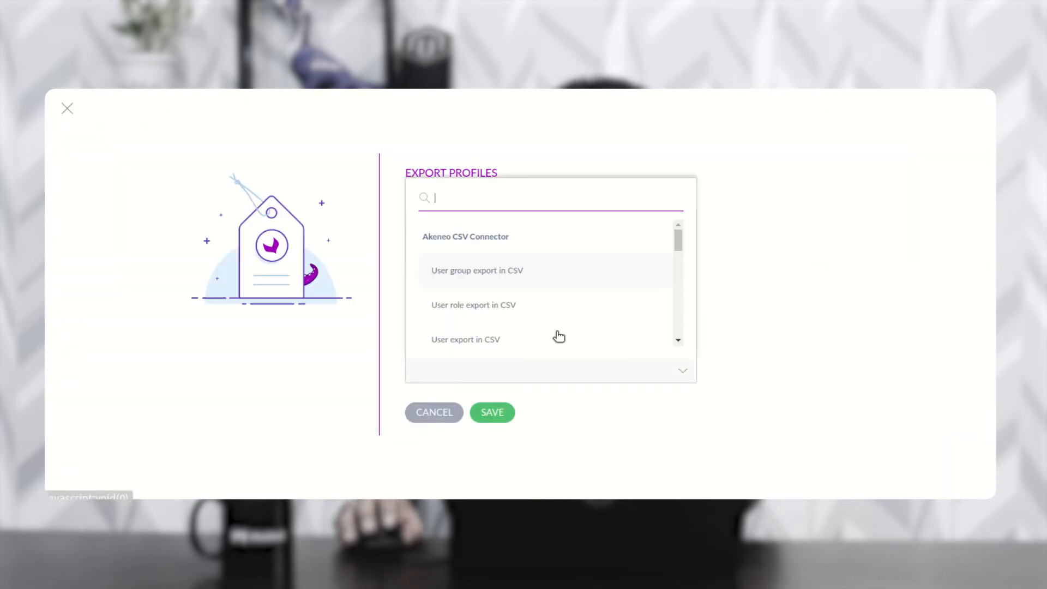
pyautogui.moveTo(674, 249); pyautogui.dragTo(679, 342)
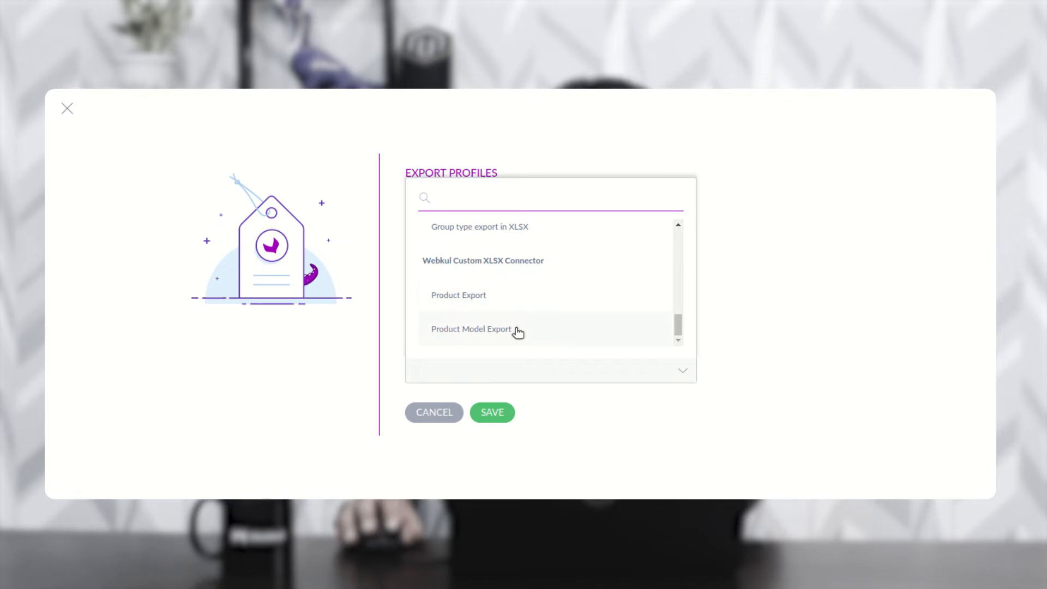
pyautogui.click(777, 302)
pyautogui.click(429, 414)
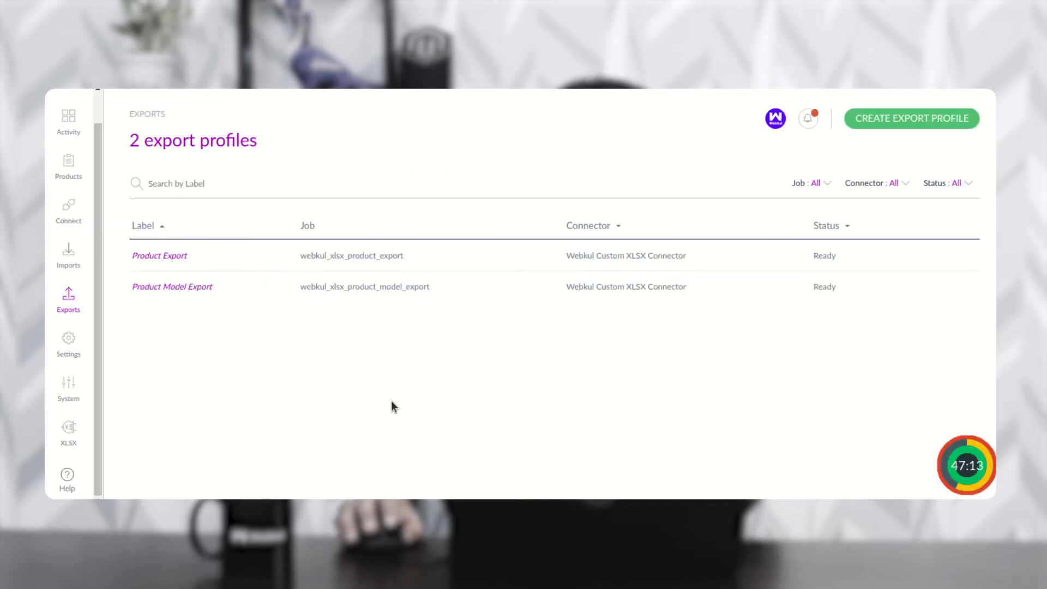
# Open the Product Export profile for editing and review its global settings and content filters
pyautogui.click(175, 256)
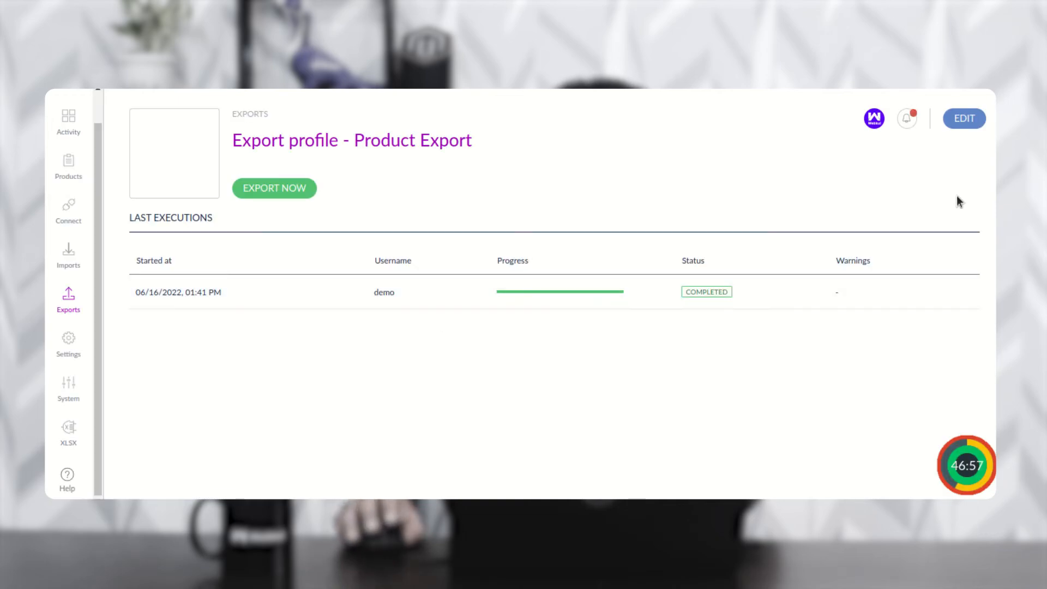
pyautogui.click(965, 120)
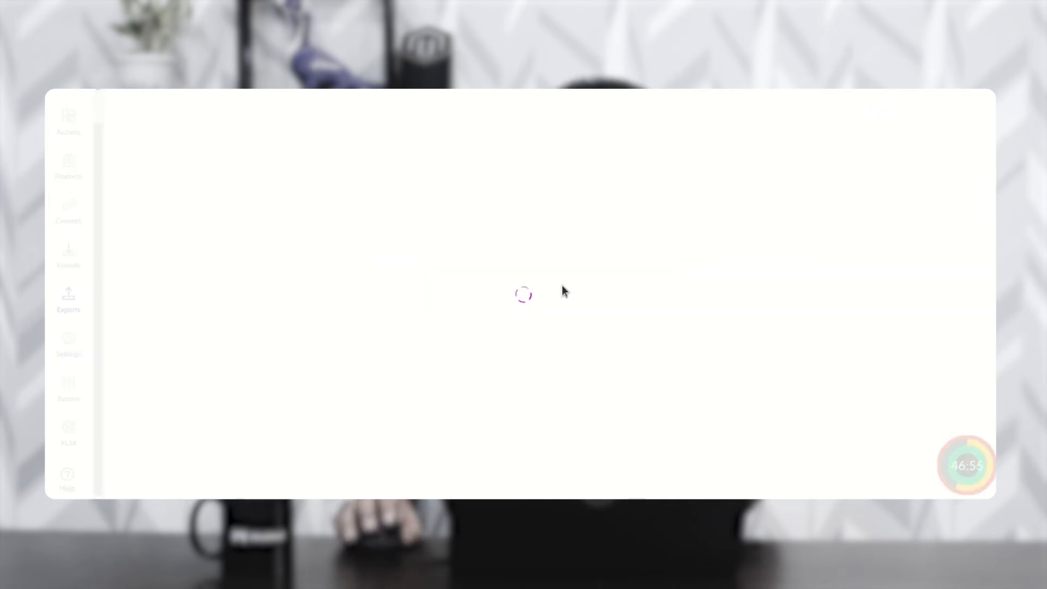
pyautogui.click(250, 224)
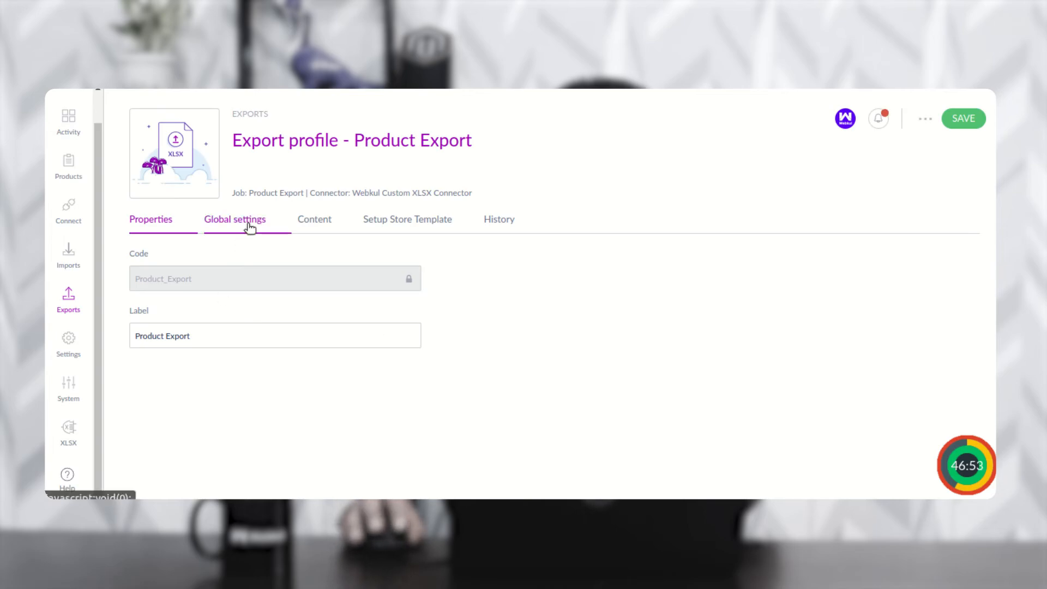
pyautogui.scroll(-3, 230, 404)
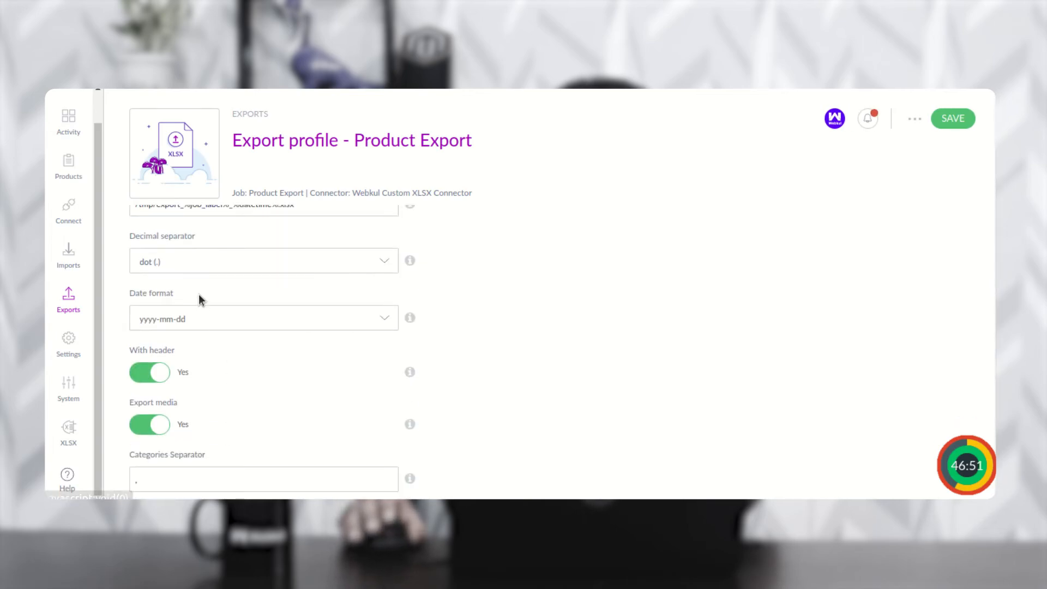
pyautogui.scroll(3, 164, 406)
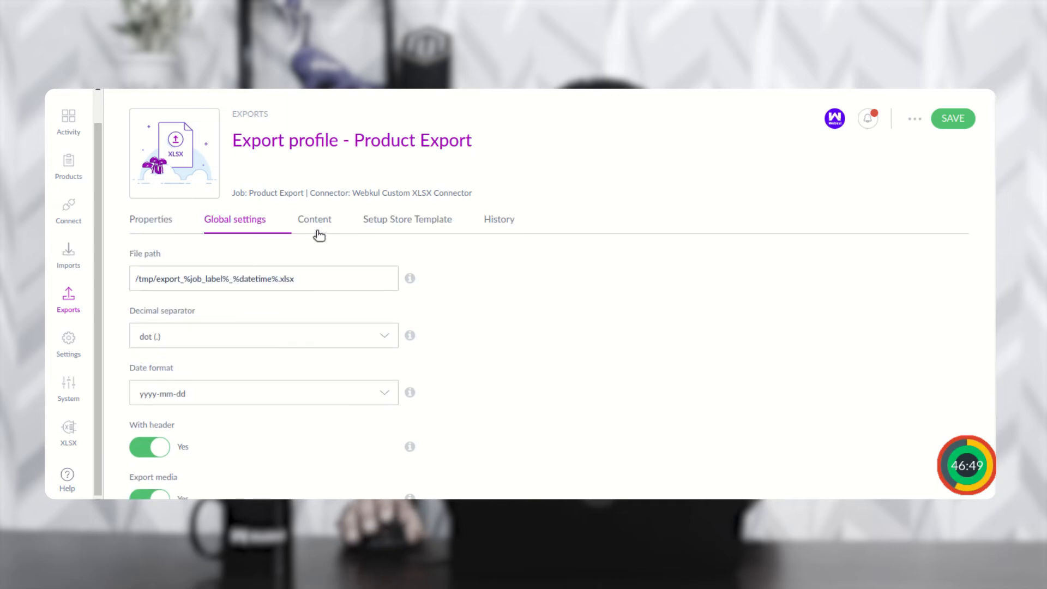
pyautogui.click(322, 218)
pyautogui.scroll(-10, 308, 356)
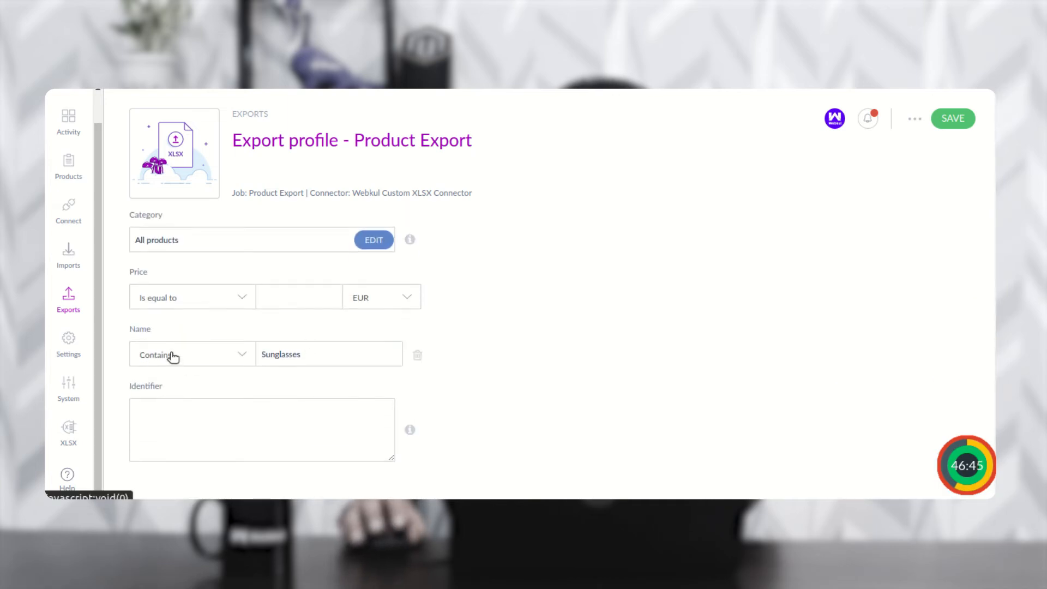
# Check the Sunglasses name filter in the Product Export profile's content settings
pyautogui.moveTo(310, 355); pyautogui.dragTo(265, 357)
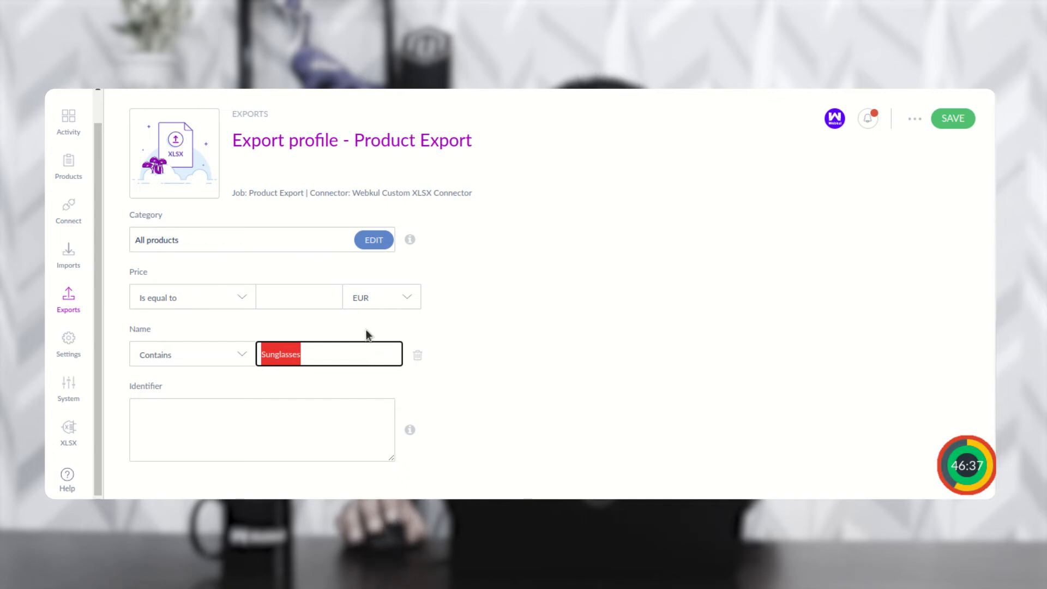
pyautogui.click(483, 300)
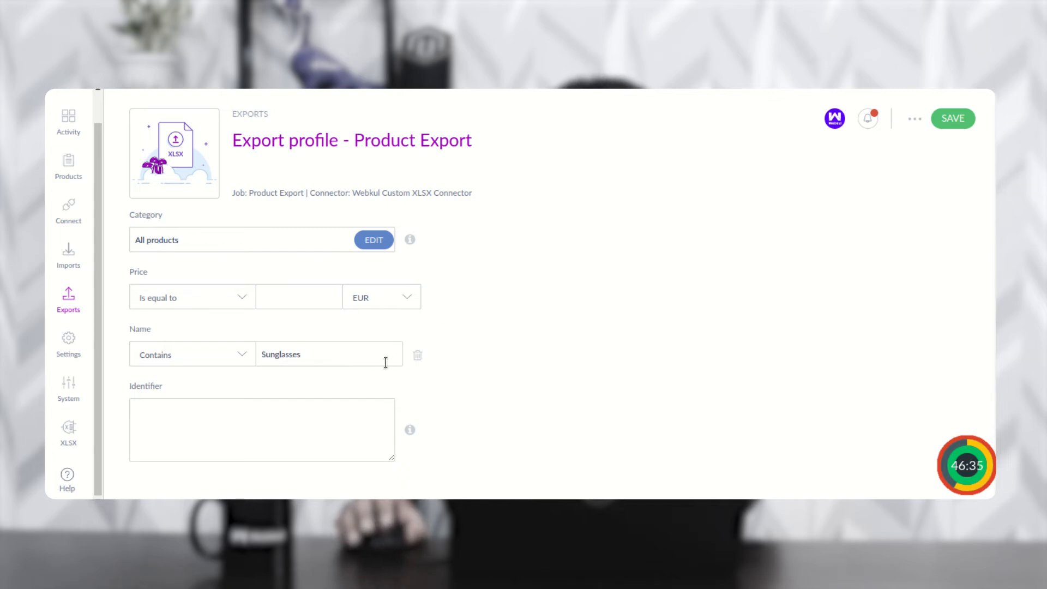
pyautogui.scroll(3, 386, 360)
pyautogui.scroll(6, 387, 360)
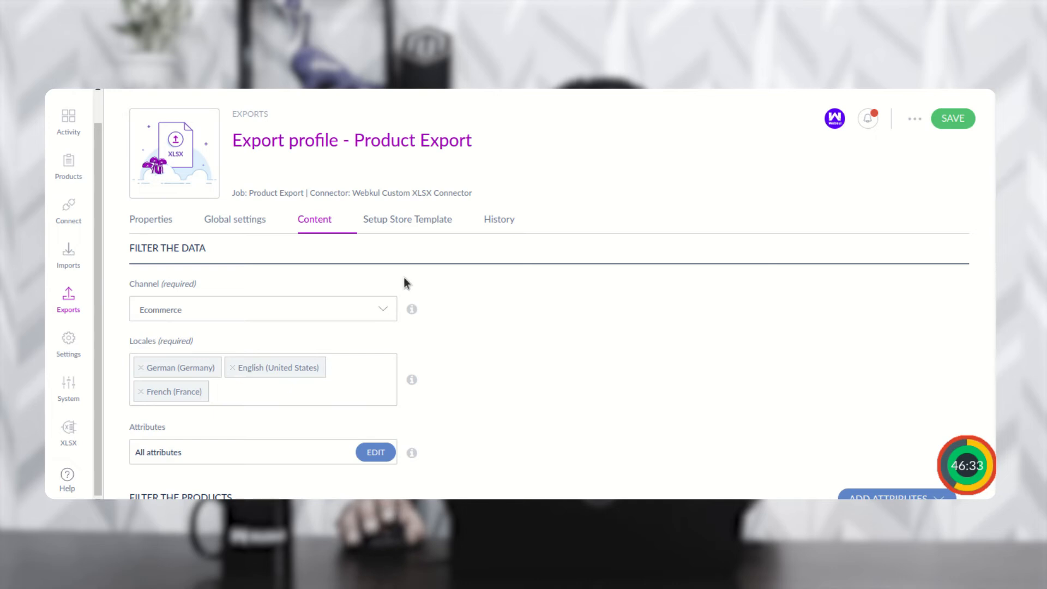
# Choose Simple Product Export as the store template for the Product Export profile and save the profile
pyautogui.click(420, 223)
pyautogui.click(210, 285)
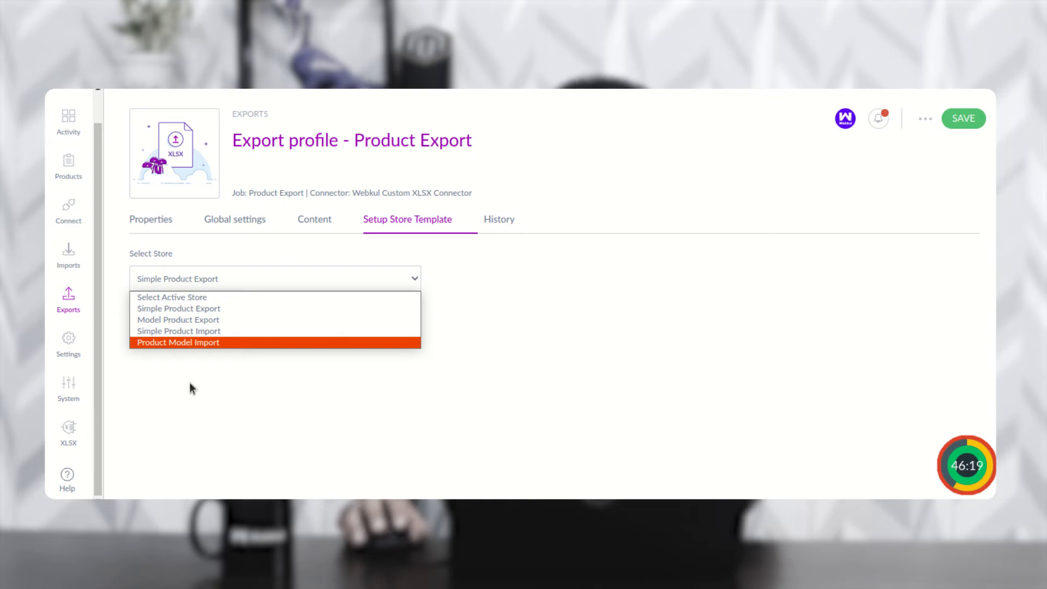
pyautogui.click(213, 308)
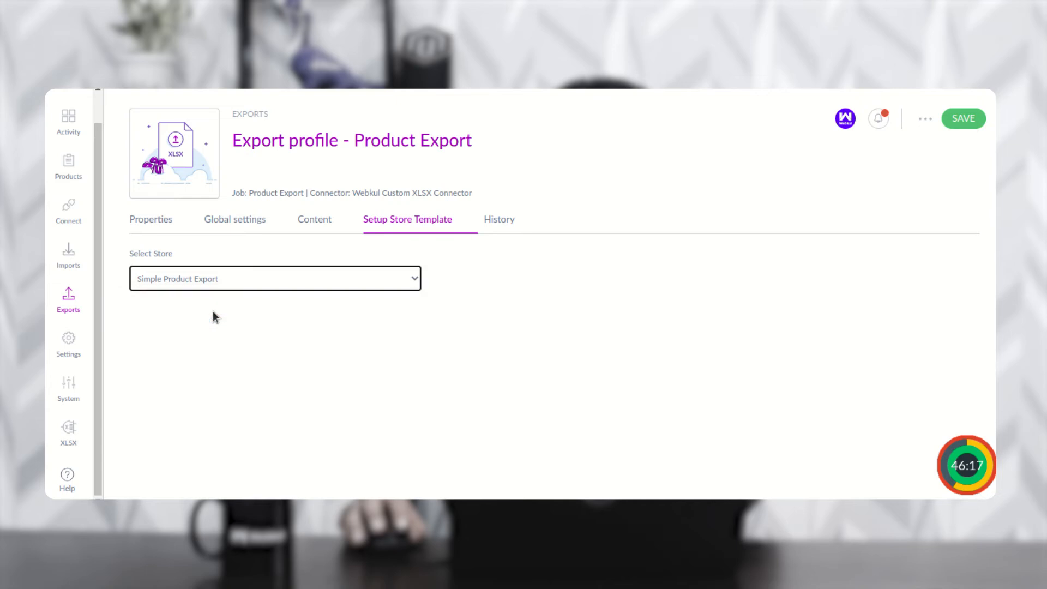
pyautogui.click(964, 118)
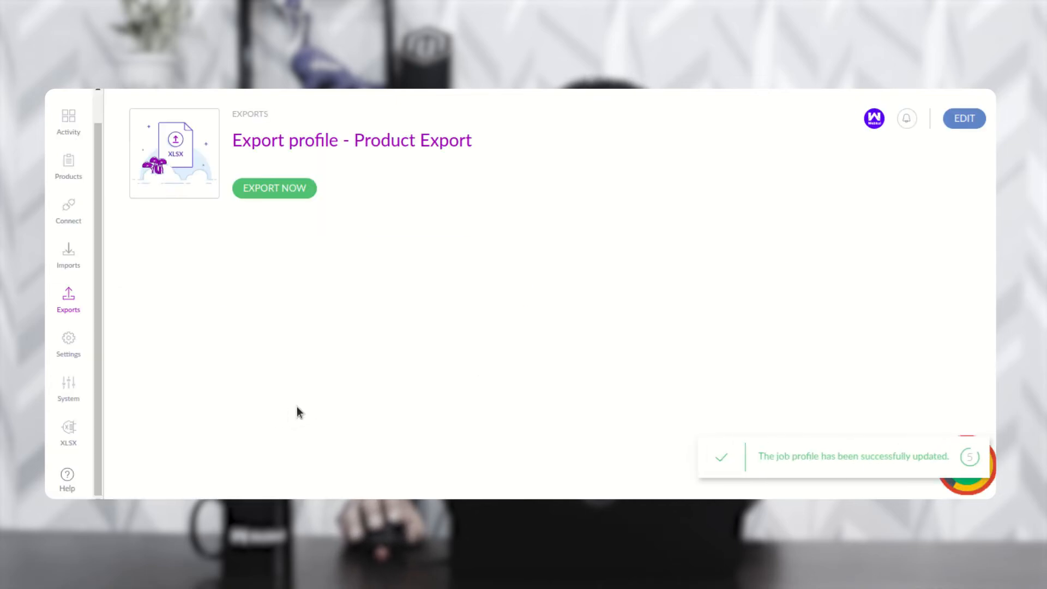
# Run the Product Export job, check its execution summary and download the generated file
pyautogui.click(285, 188)
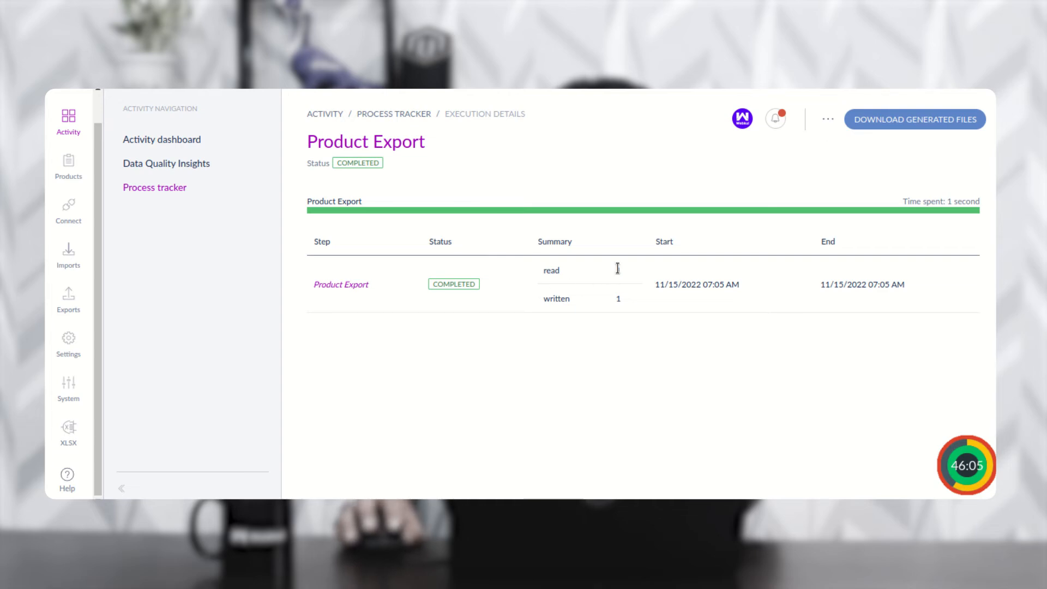
pyautogui.doubleClick(616, 297)
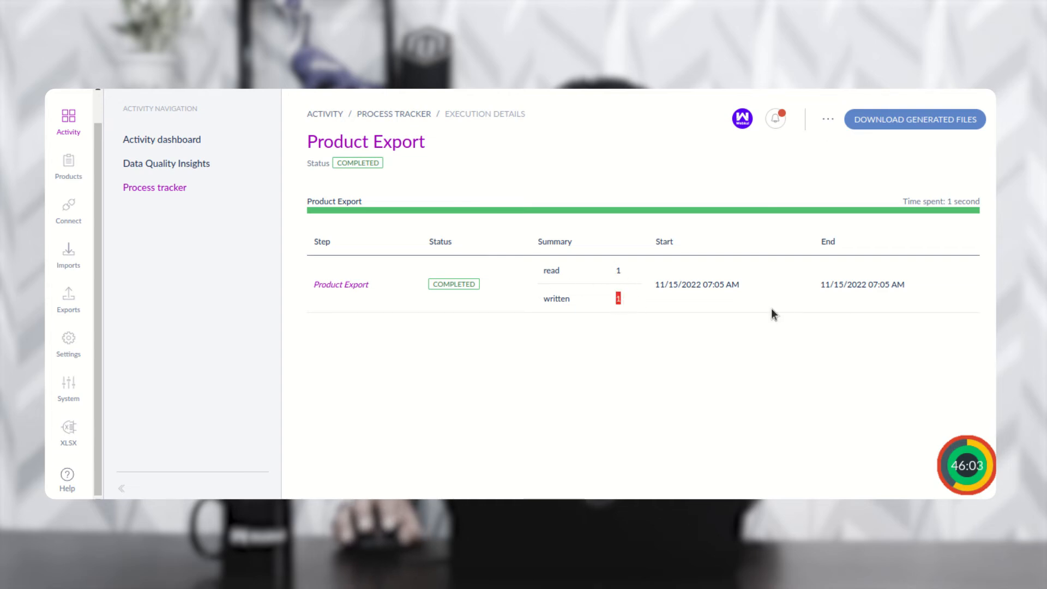
pyautogui.click(918, 121)
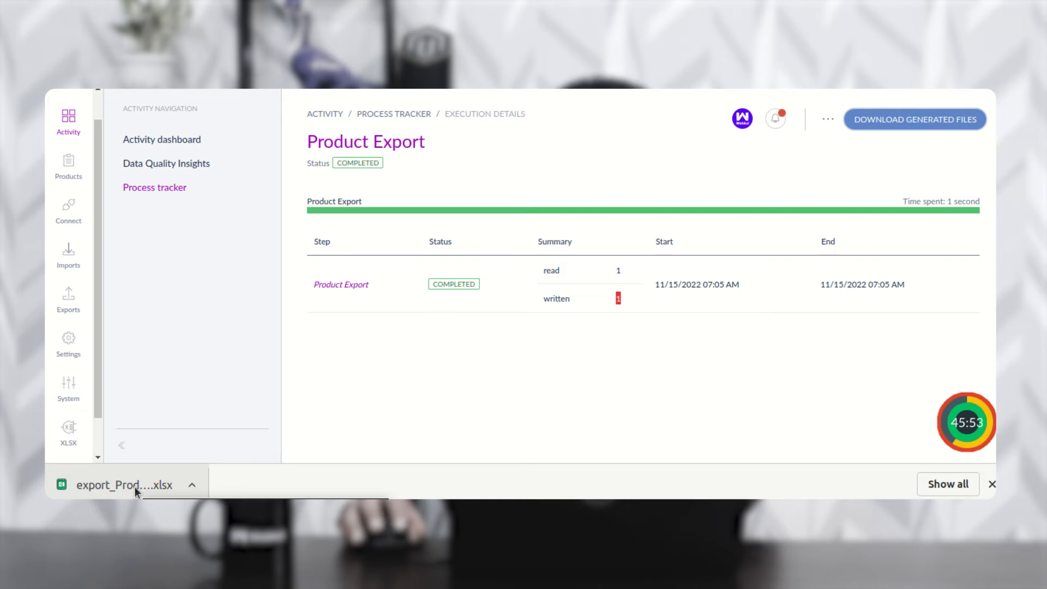
# Open the downloaded product export spreadsheet and examine its exported columns from categories through SKU
pyautogui.click(134, 484)
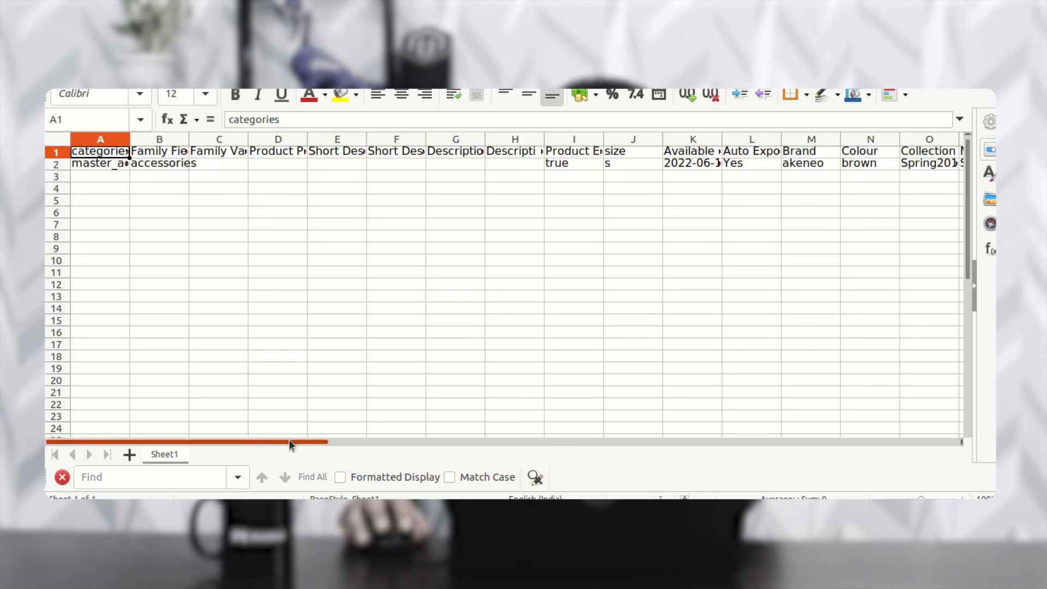
pyautogui.moveTo(290, 440); pyautogui.dragTo(689, 451)
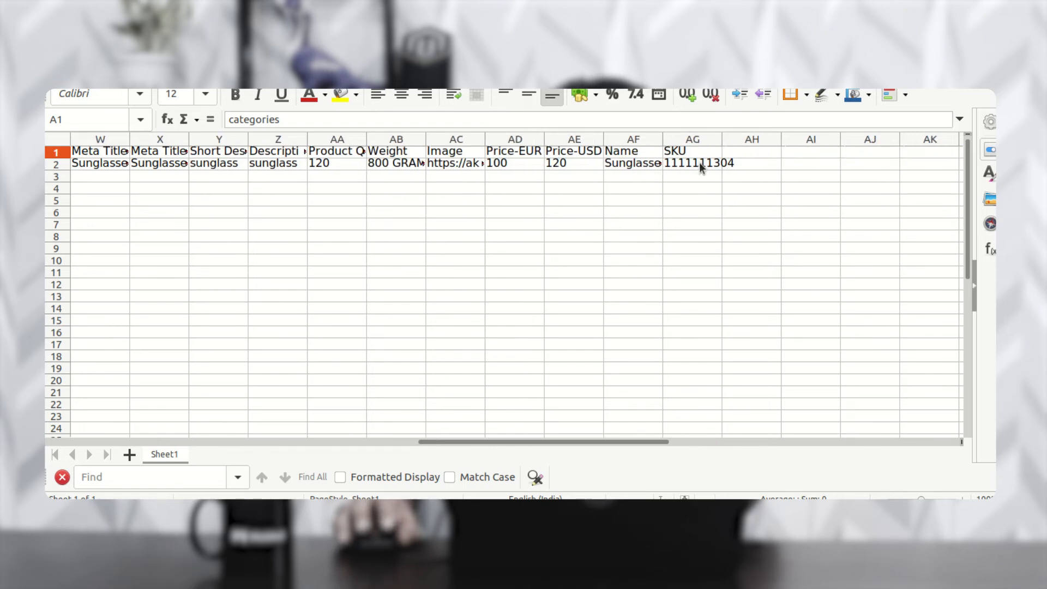
pyautogui.moveTo(592, 440); pyautogui.dragTo(207, 439)
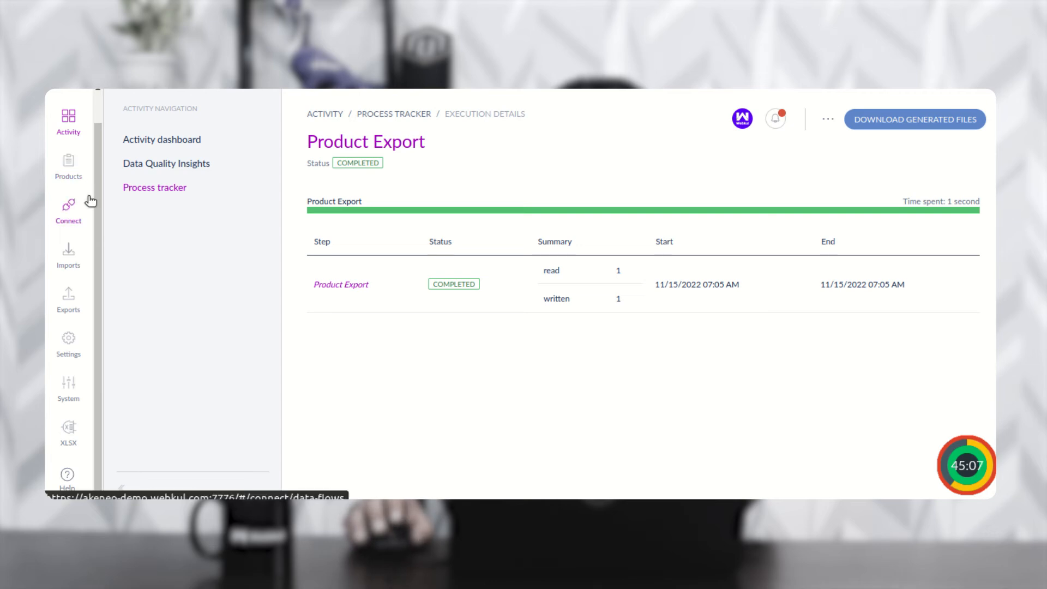
# Delete the Sunglasses product from the product list and refresh the list
pyautogui.click(71, 173)
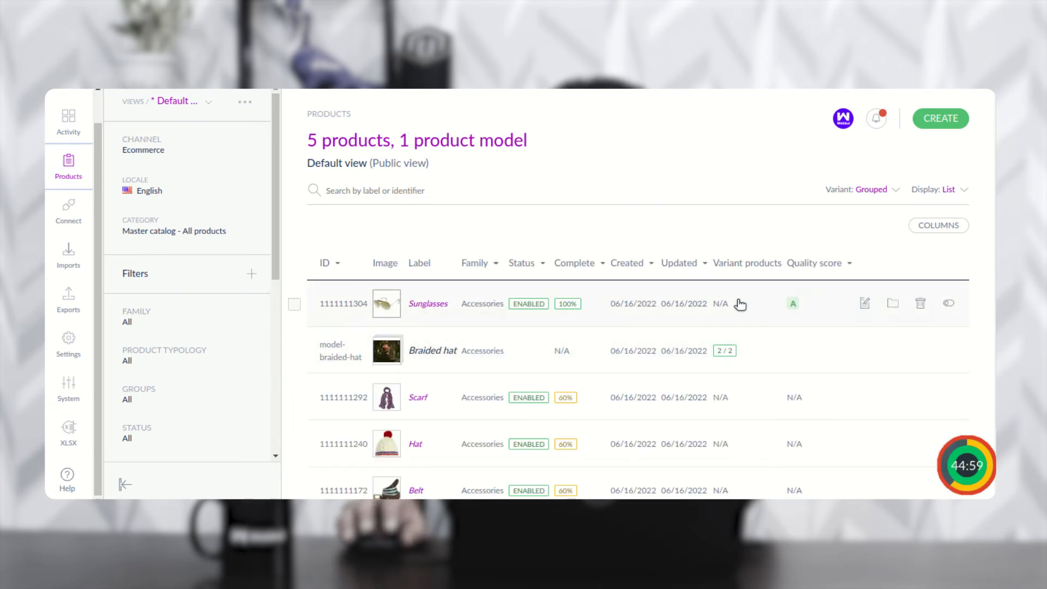
pyautogui.click(294, 307)
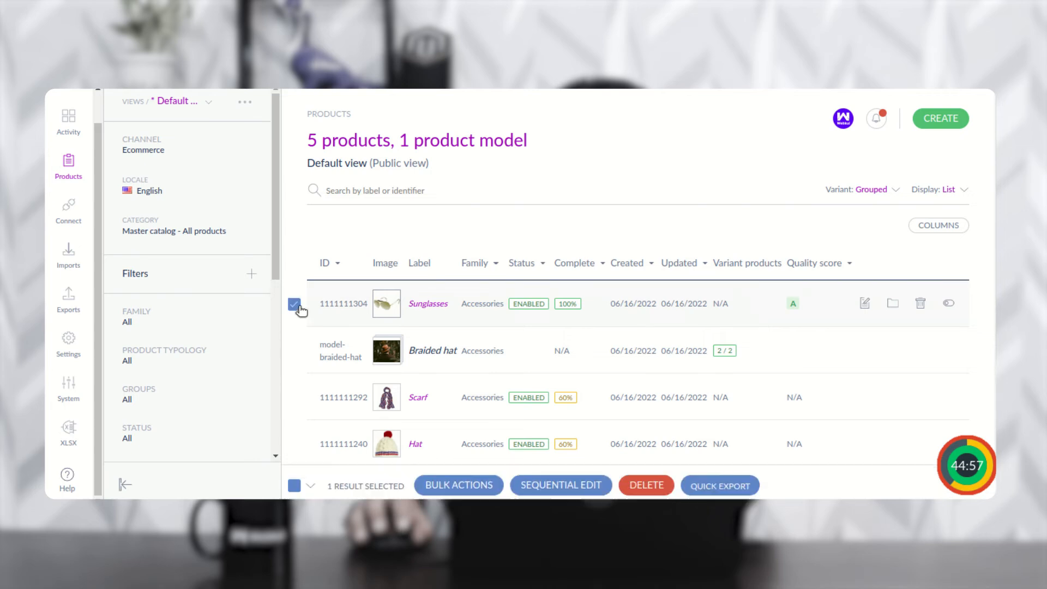
pyautogui.click(652, 485)
pyautogui.click(500, 329)
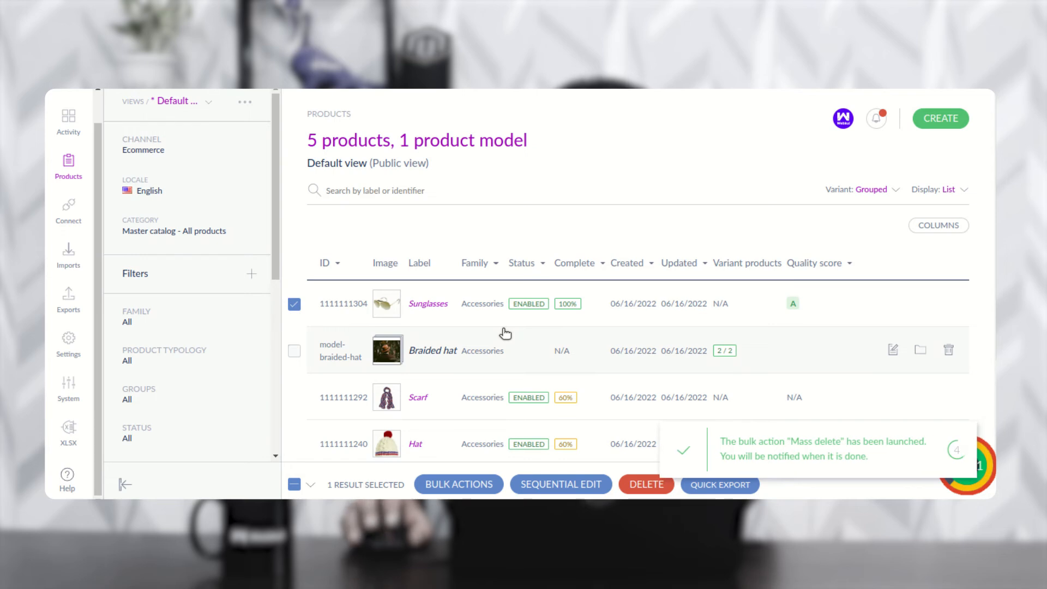
pyautogui.press('F5')
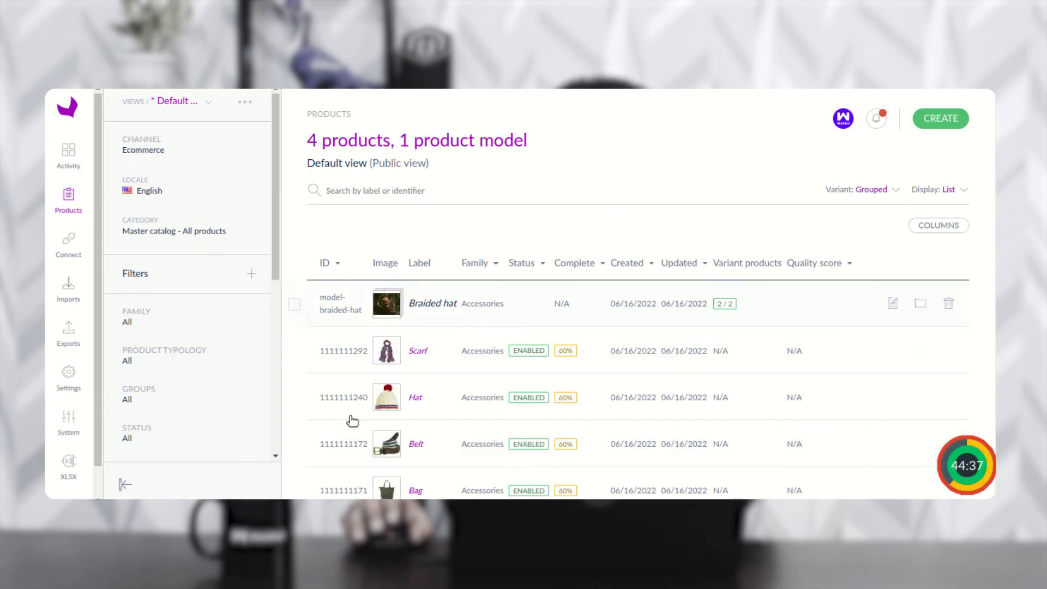
# Start a new import profile to view the Webkul Custom XLSX Connector import jobs, and cancel without creating it
pyautogui.click(69, 294)
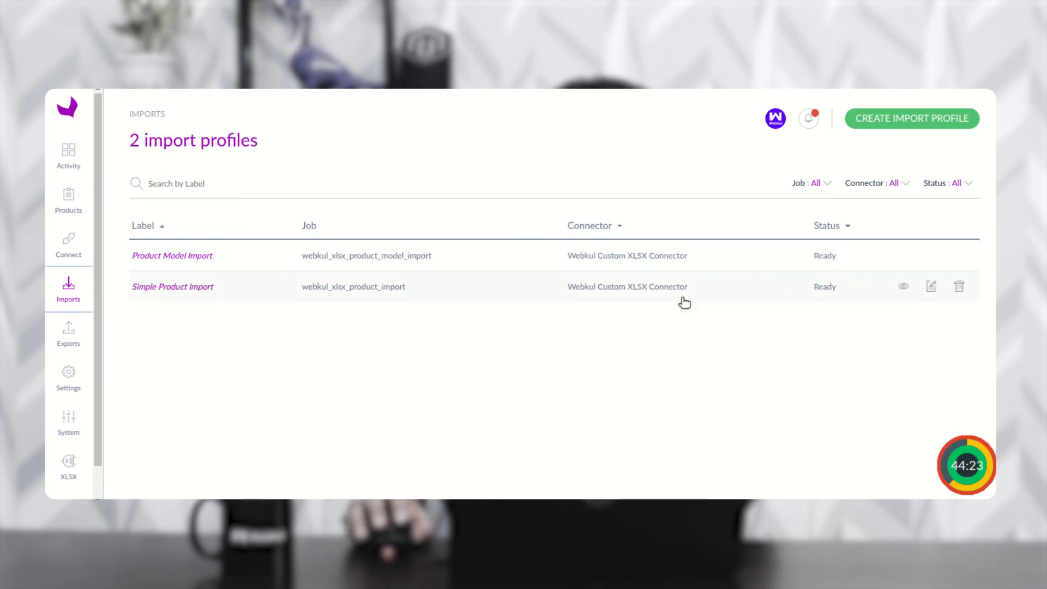
pyautogui.click(910, 119)
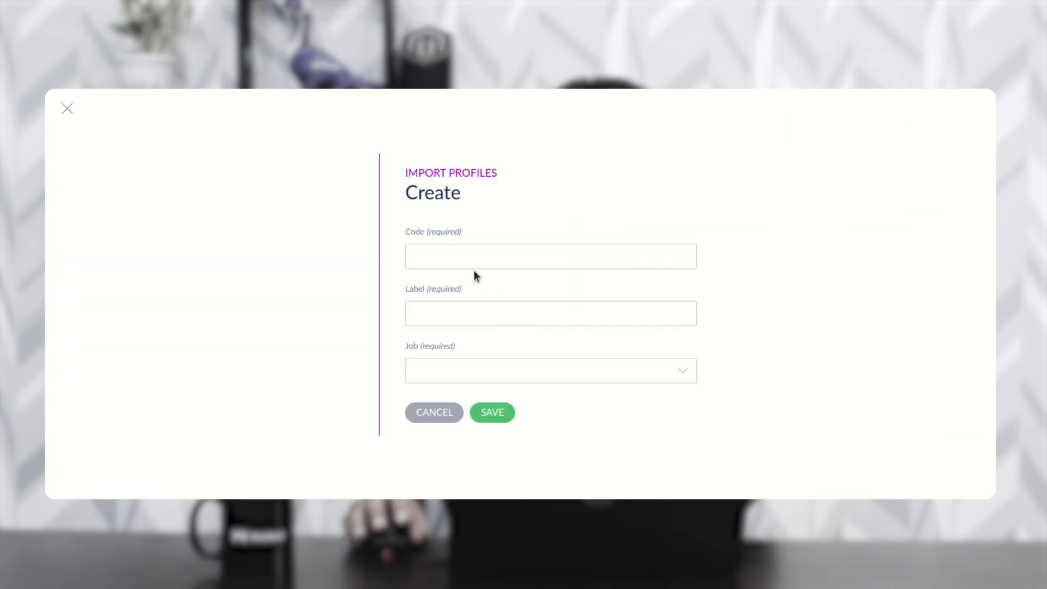
pyautogui.click(437, 372)
pyautogui.moveTo(676, 243); pyautogui.dragTo(670, 341)
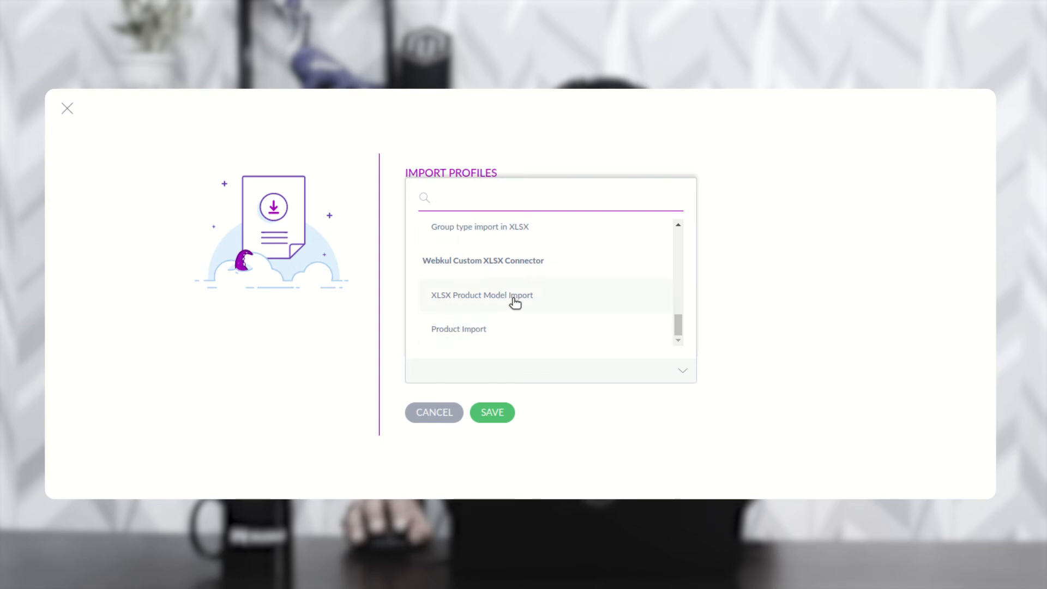
pyautogui.click(436, 413)
pyautogui.click(434, 412)
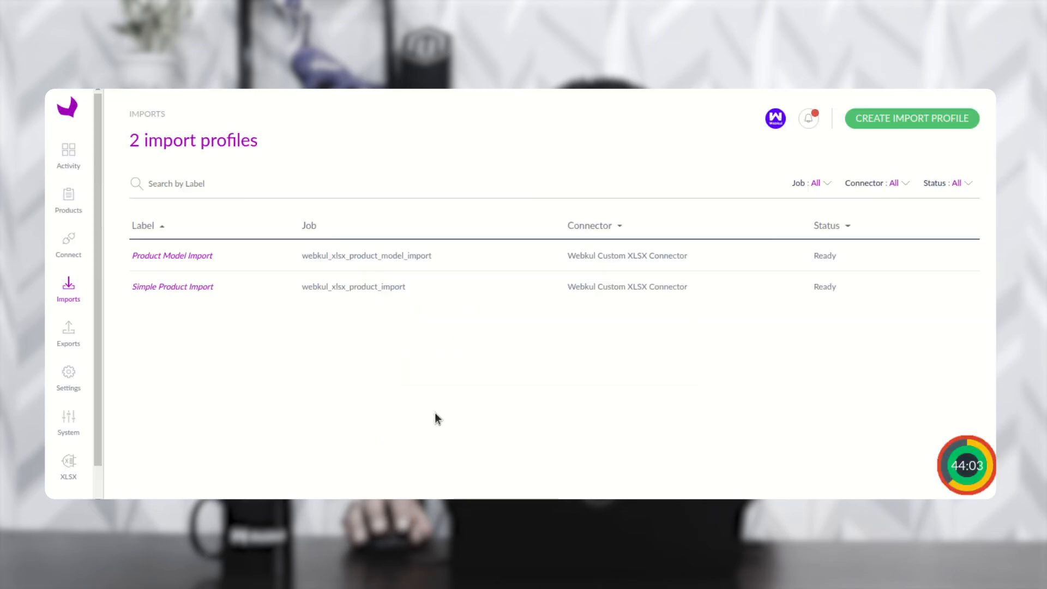
# Upload export_Product_Export_2022-11-15_07-05-27.xlsx to the Simple Product Import profile, run the import and check the product list
pyautogui.click(177, 288)
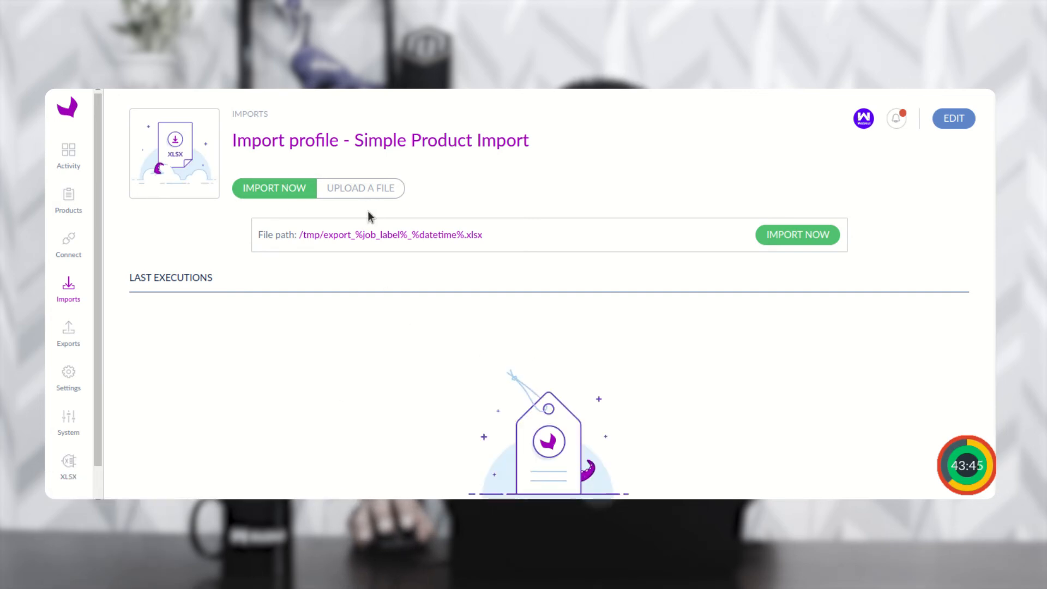
pyautogui.click(370, 191)
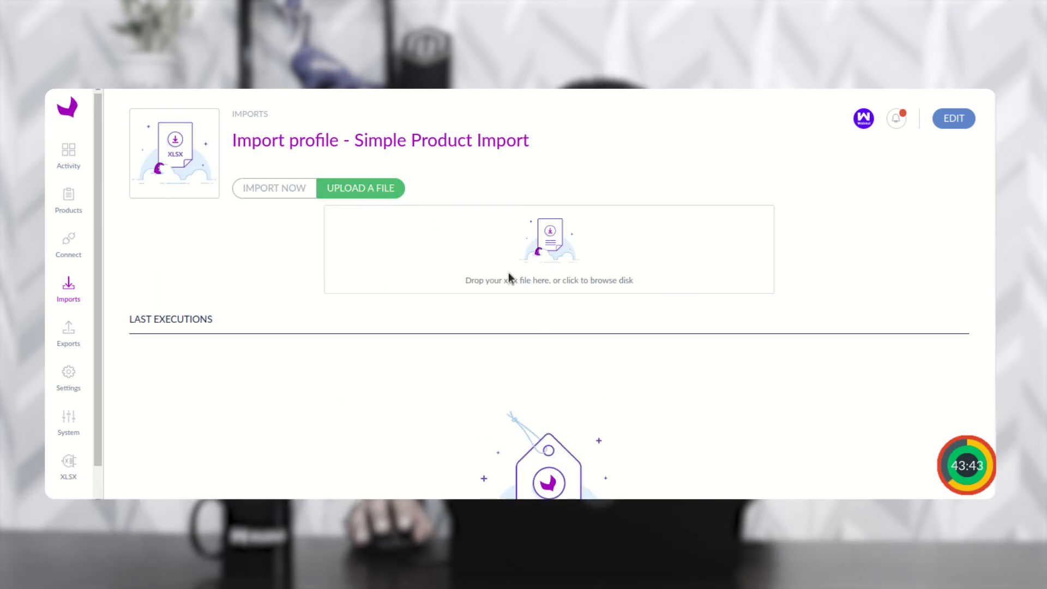
pyautogui.click(550, 245)
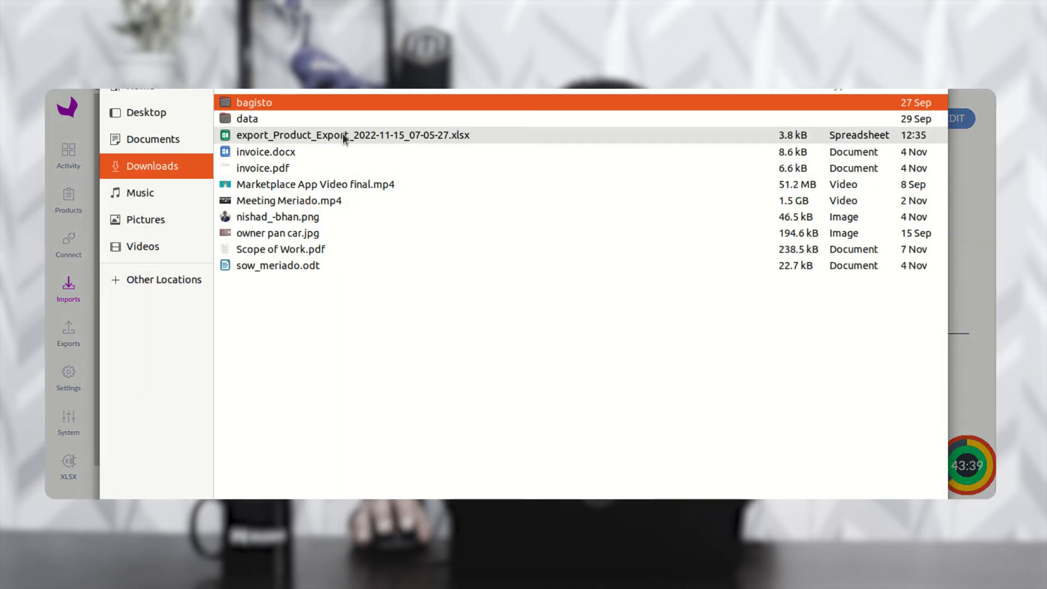
pyautogui.click(343, 134)
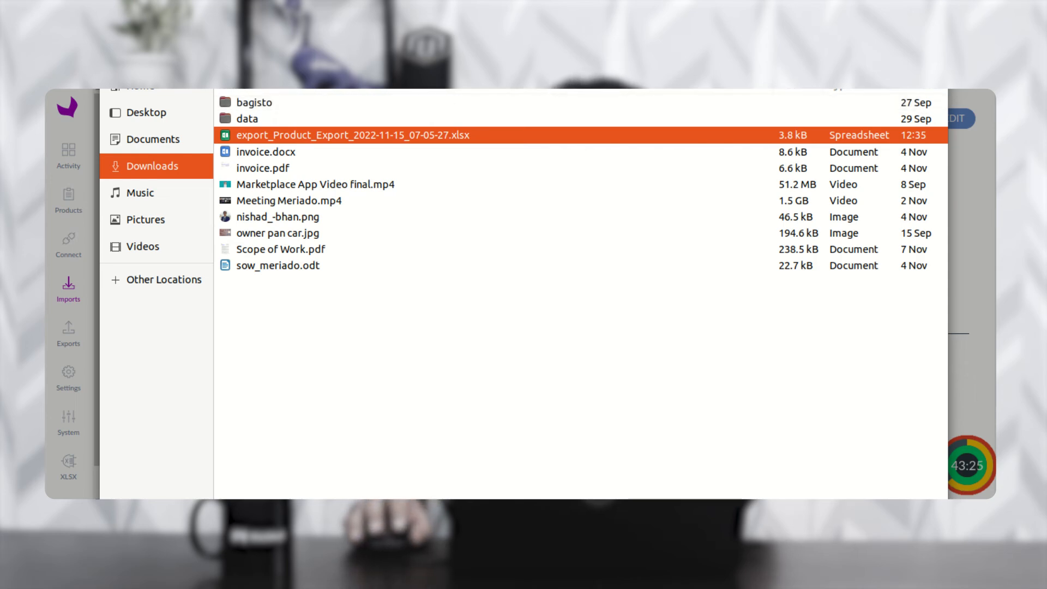
pyautogui.press('Return')
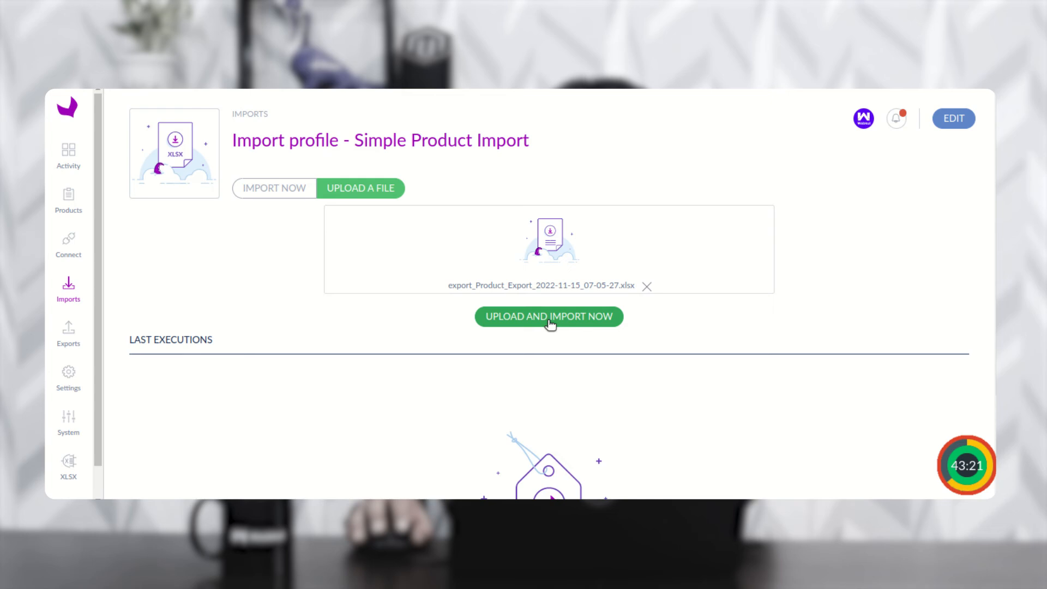
pyautogui.click(549, 322)
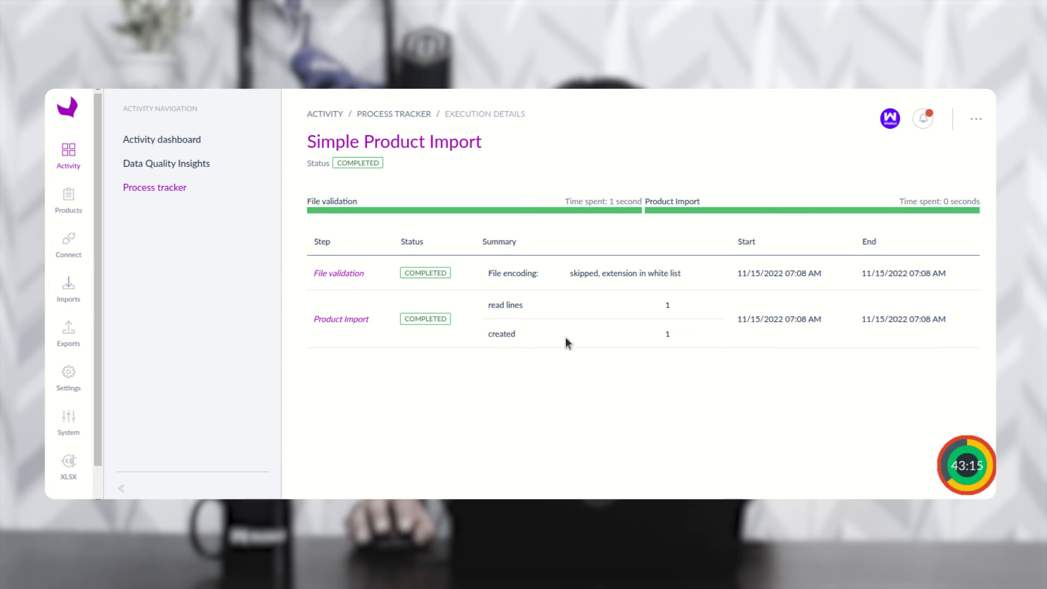
pyautogui.click(85, 209)
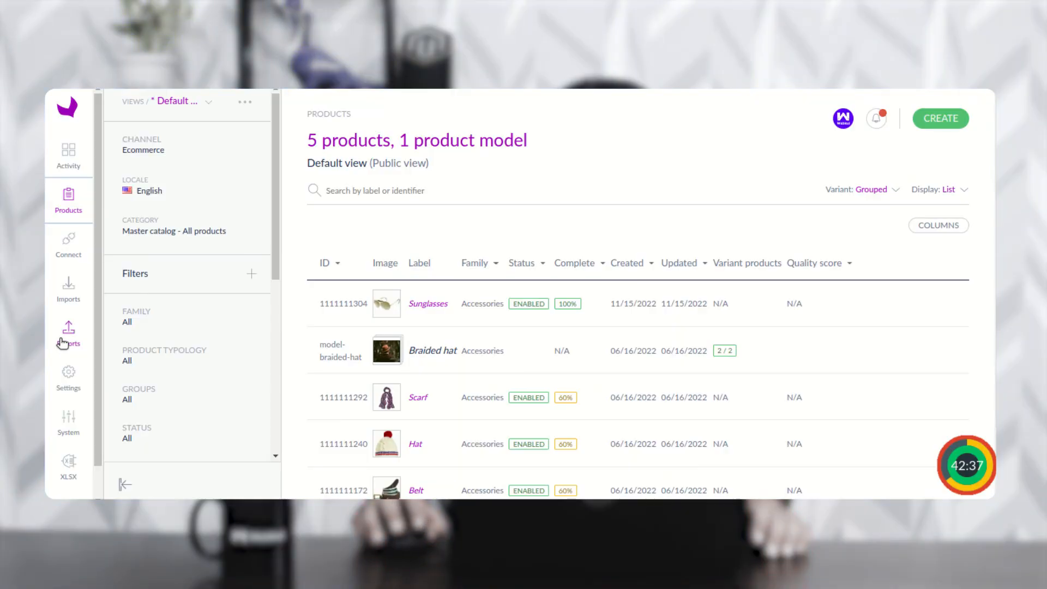
# Open the Product Model Export profile for editing and review its store template, global settings and content filters
pyautogui.click(72, 342)
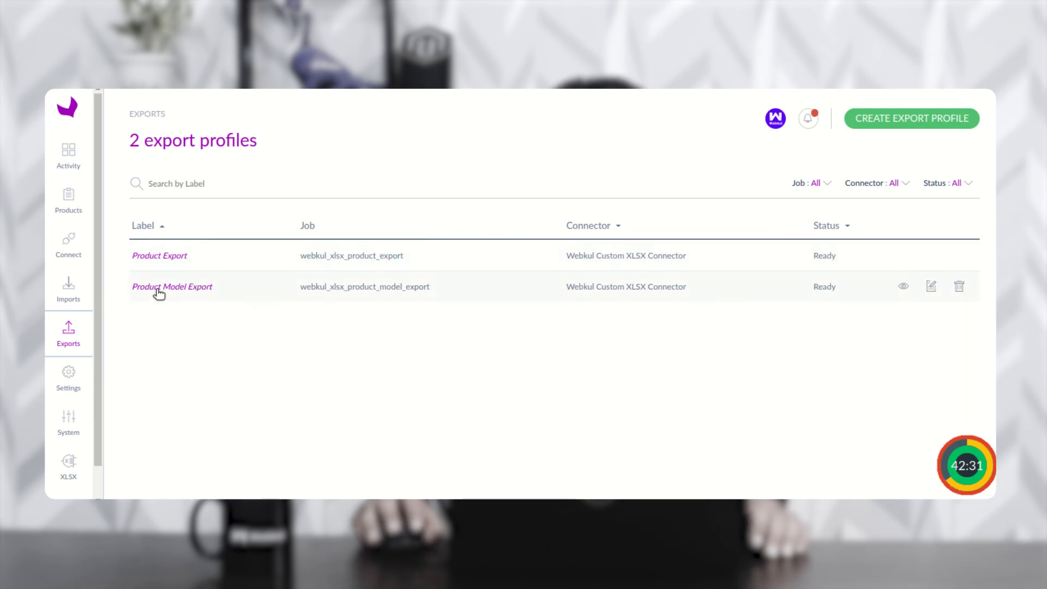
pyautogui.click(201, 288)
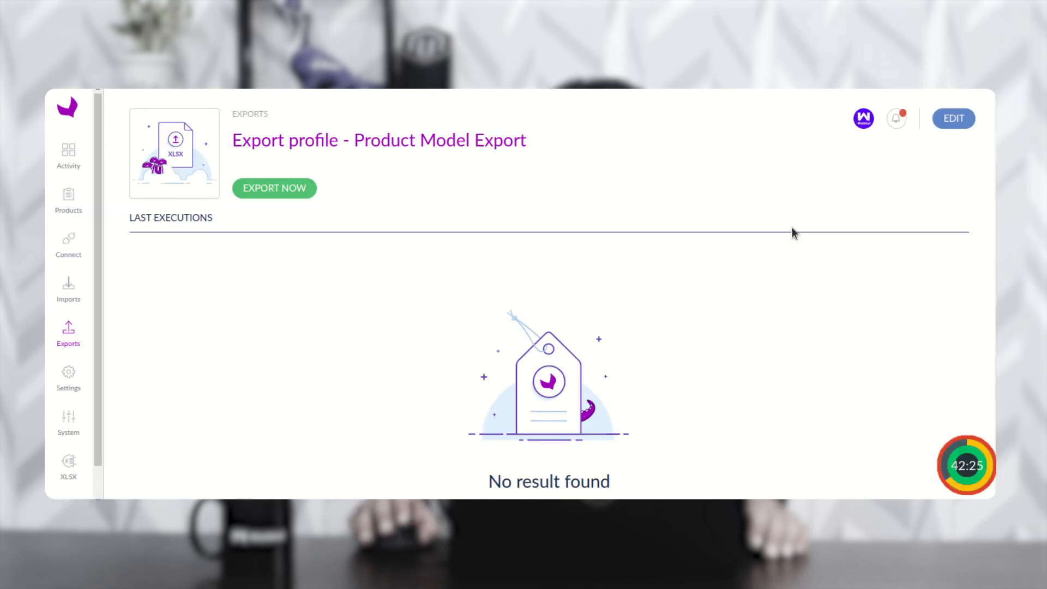
pyautogui.click(957, 118)
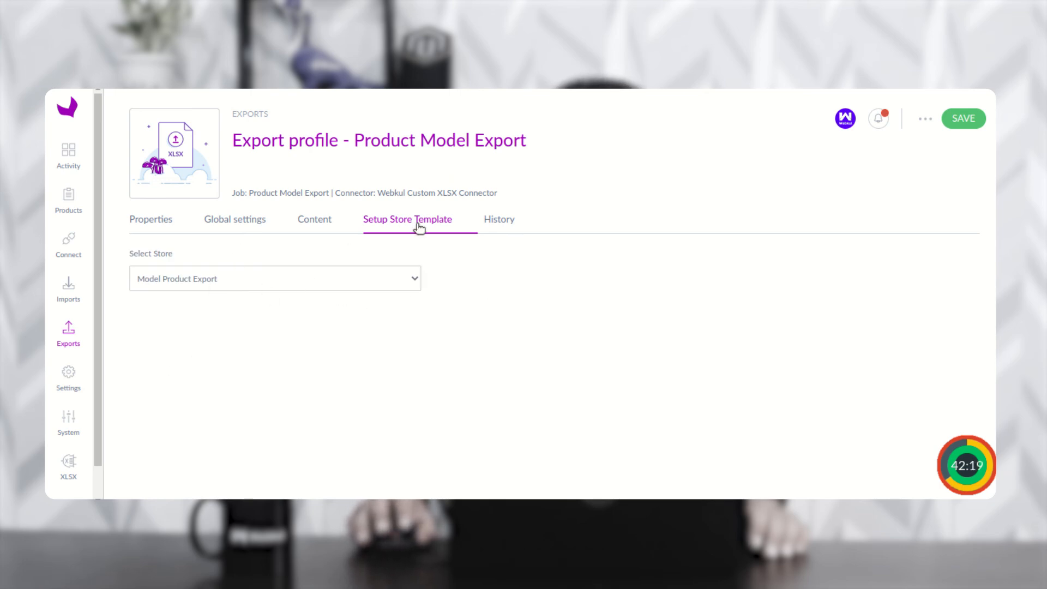
pyautogui.click(243, 217)
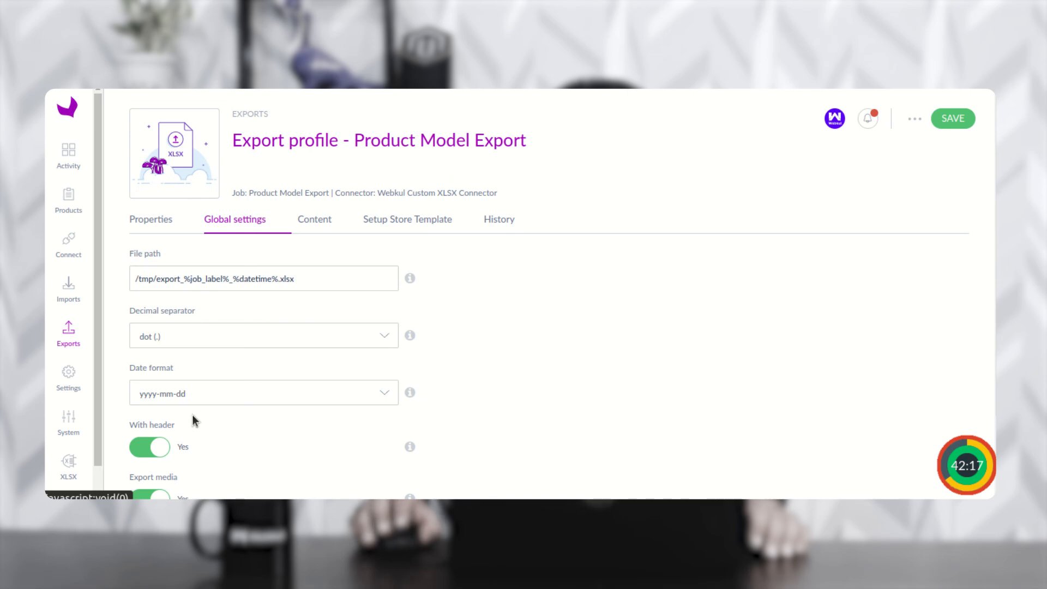
pyautogui.scroll(-3, 192, 414)
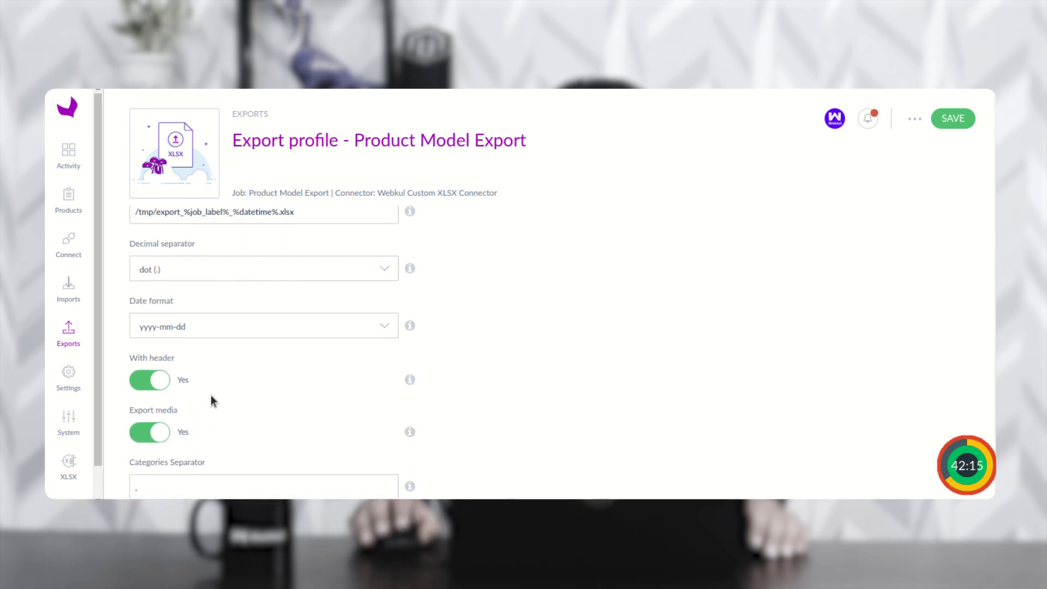
pyautogui.scroll(3, 211, 398)
pyautogui.scroll(-3, 229, 384)
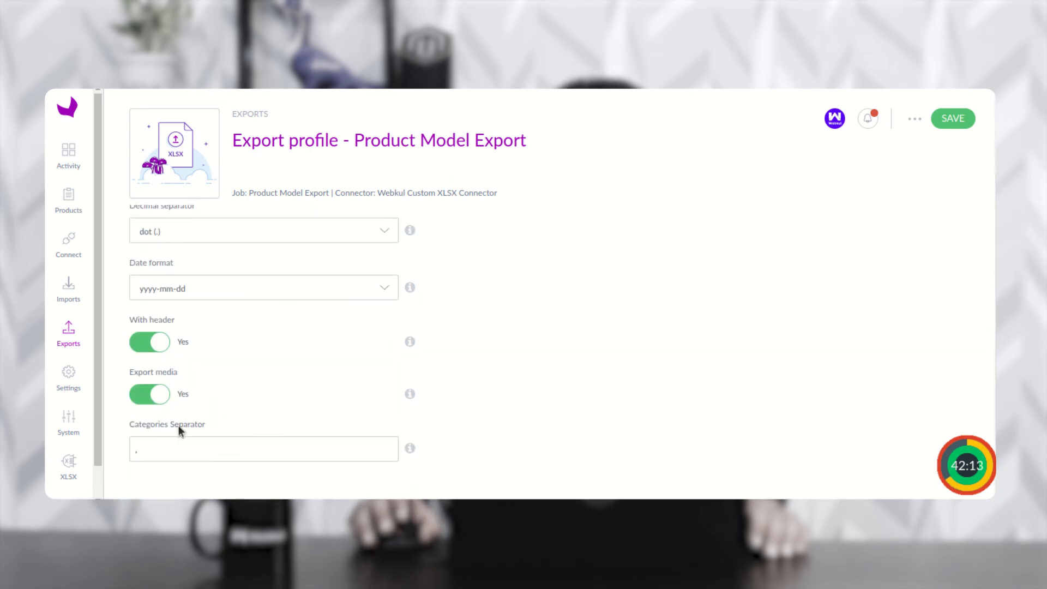
pyautogui.scroll(3, 333, 351)
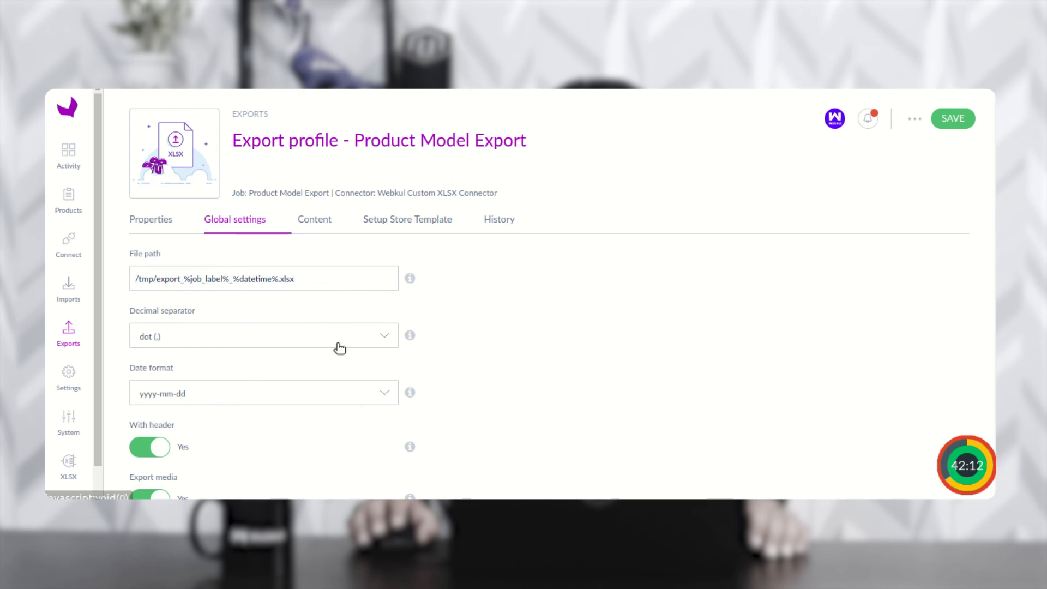
pyautogui.click(330, 220)
pyautogui.scroll(-6, 355, 379)
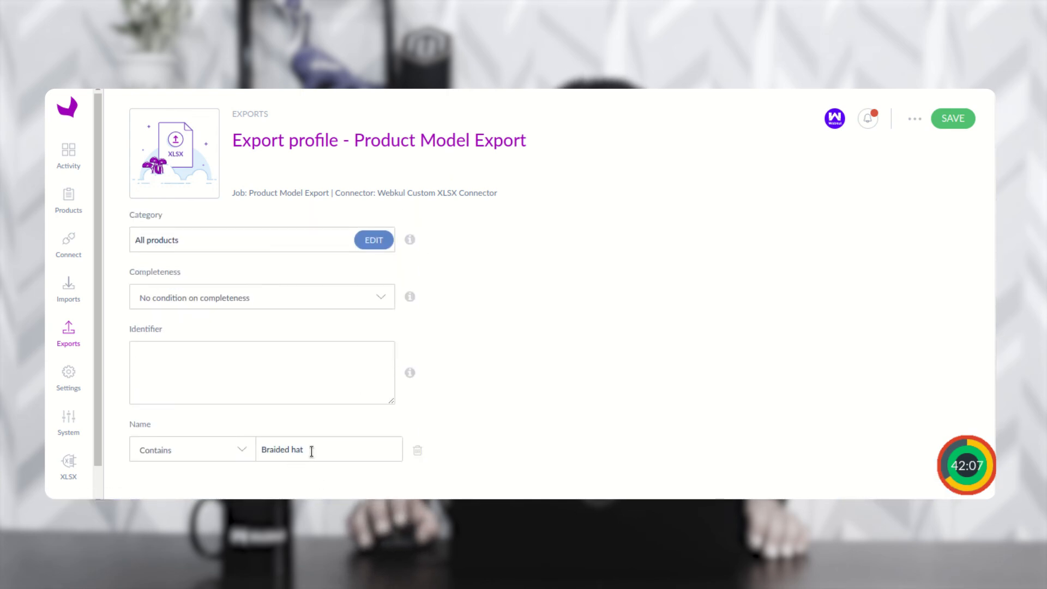
# Confirm Model Product Export as the store template of the Product Model Export profile and save the profile
pyautogui.scroll(6, 318, 435)
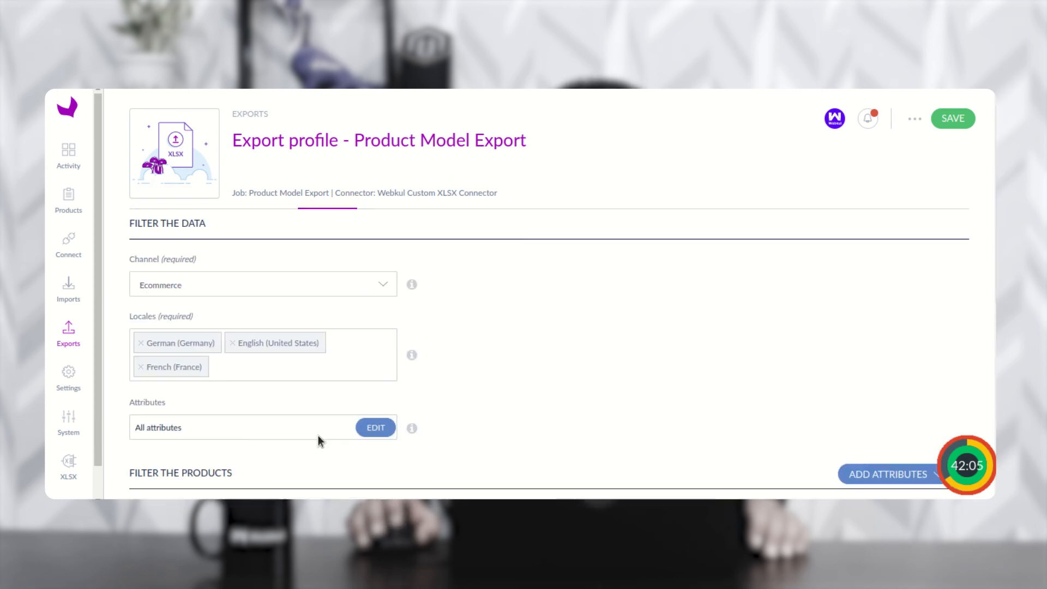
pyautogui.scroll(1, 327, 354)
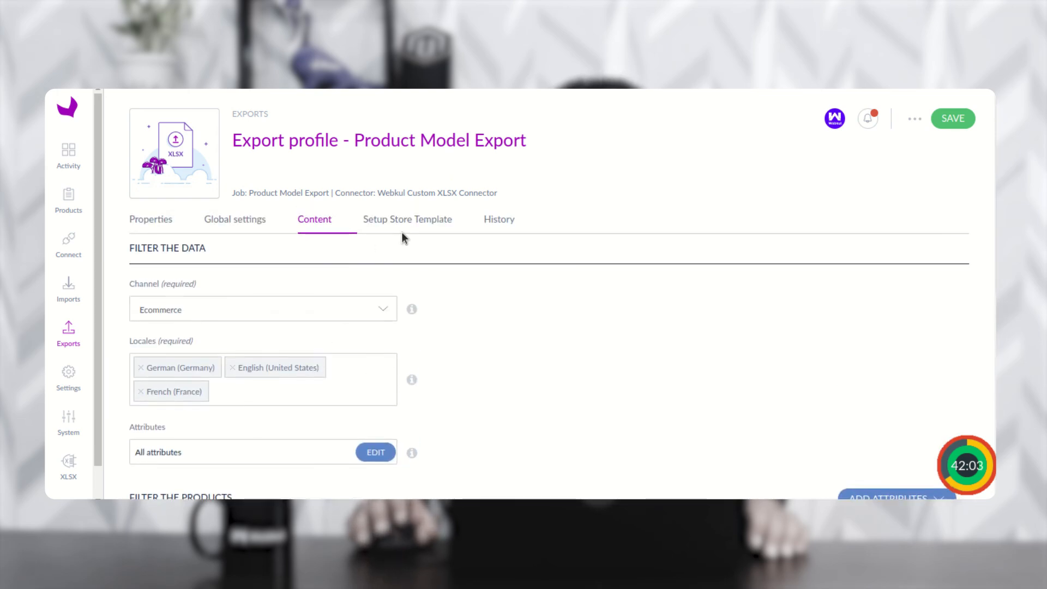
pyautogui.click(417, 232)
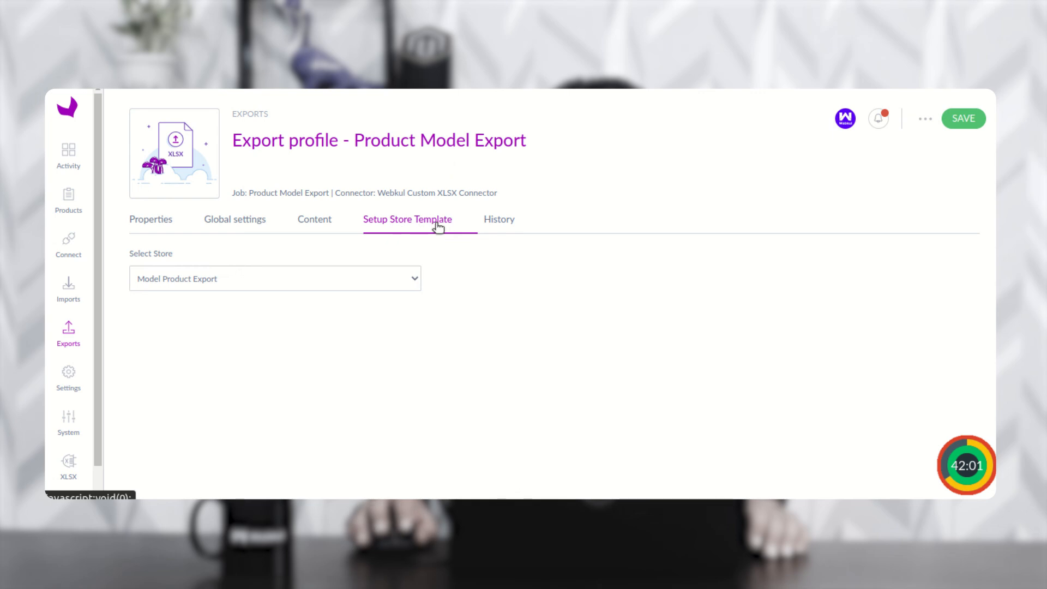
pyautogui.click(210, 281)
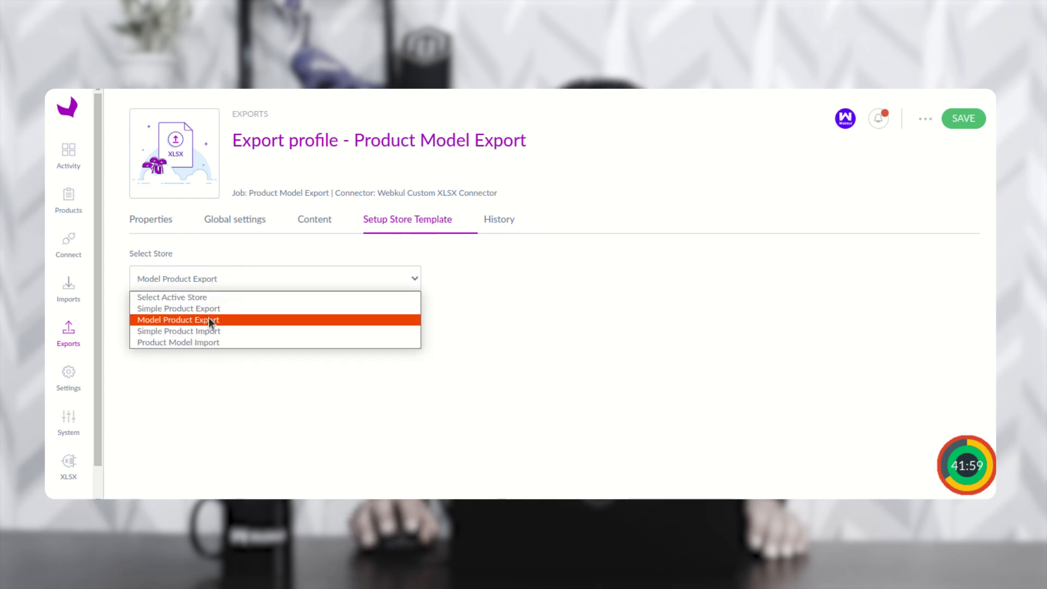
pyautogui.click(521, 287)
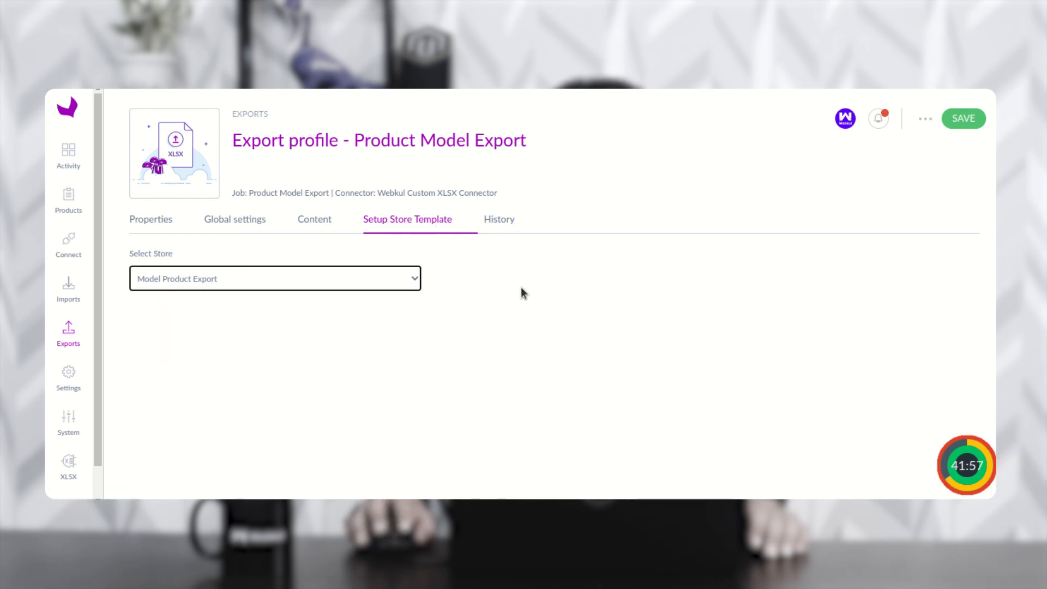
pyautogui.click(962, 121)
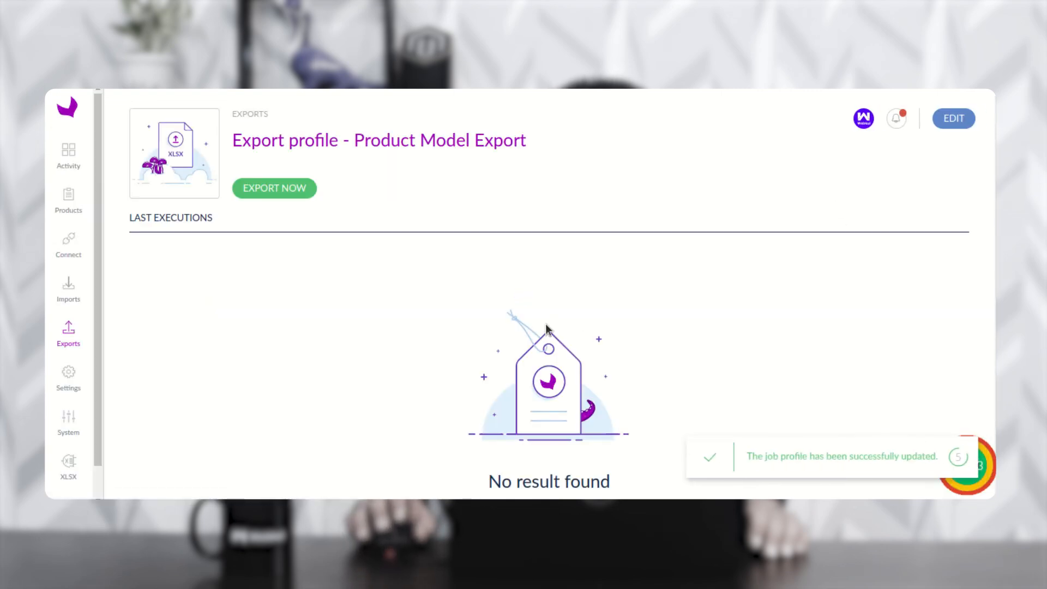
# Run the Product Model Export and download the generated spreadsheet to review its exported columns through Name and SKU
pyautogui.click(278, 189)
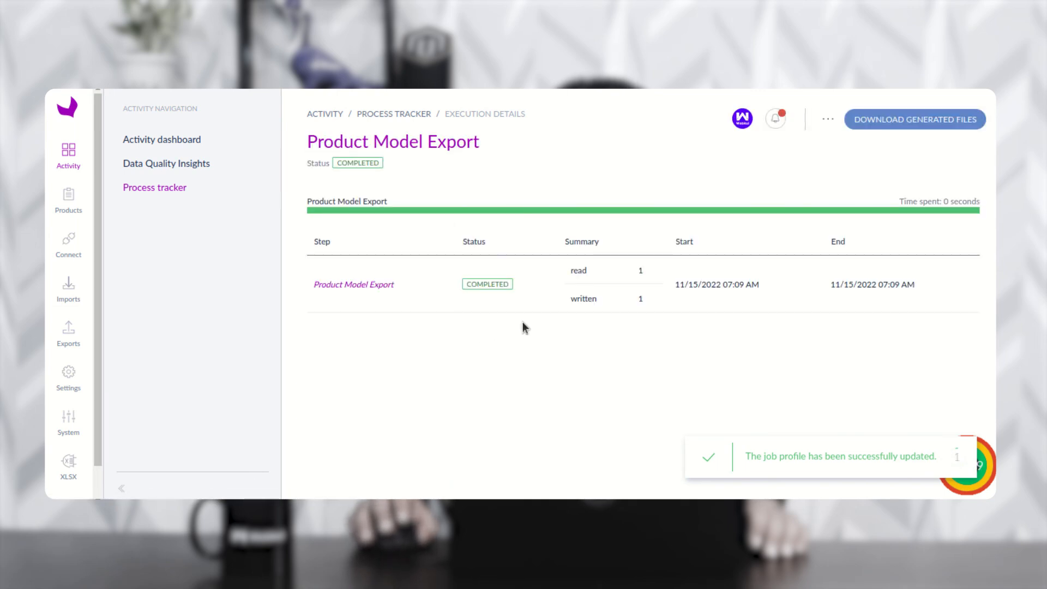
pyautogui.click(925, 122)
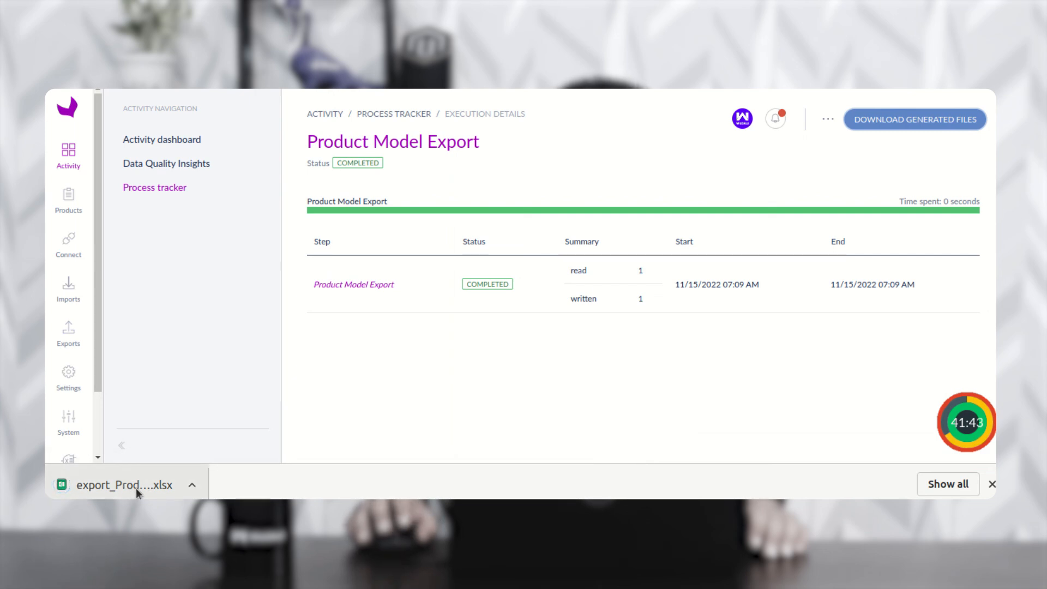
pyautogui.click(136, 487)
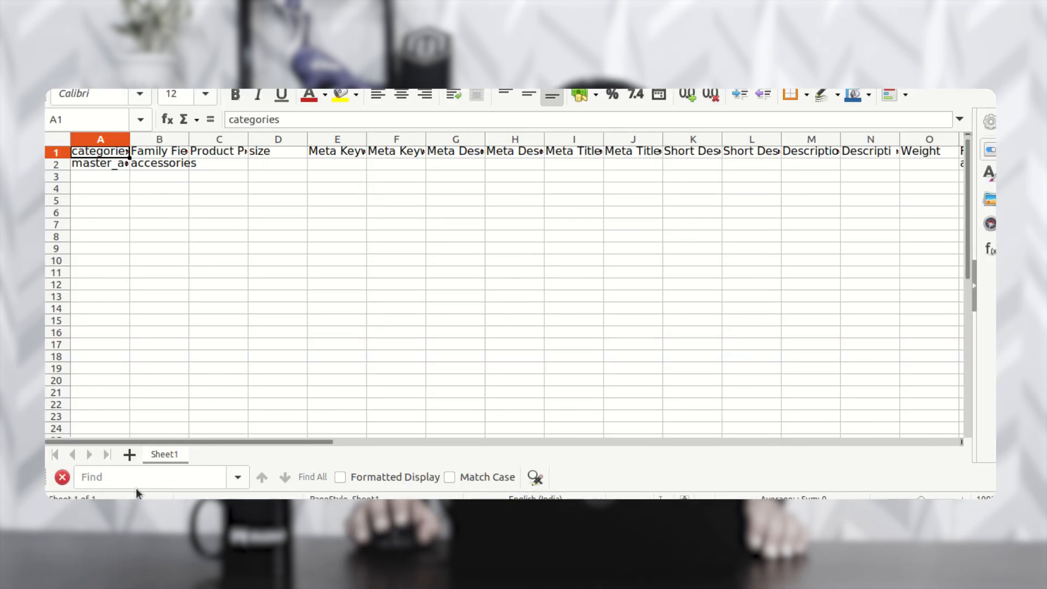
pyautogui.moveTo(254, 443); pyautogui.dragTo(695, 443)
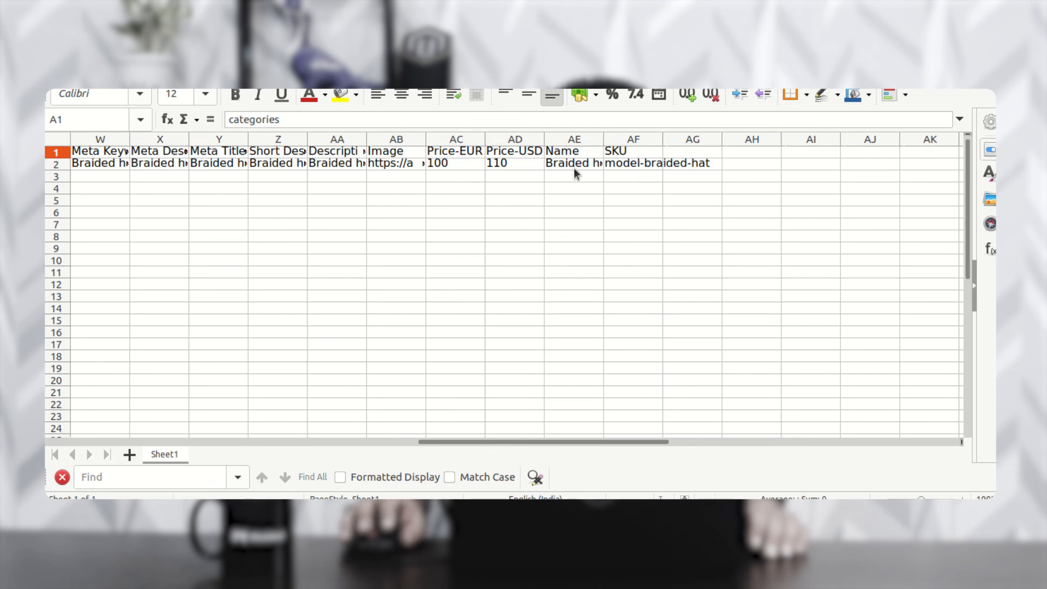
pyautogui.moveTo(535, 438); pyautogui.dragTo(143, 431)
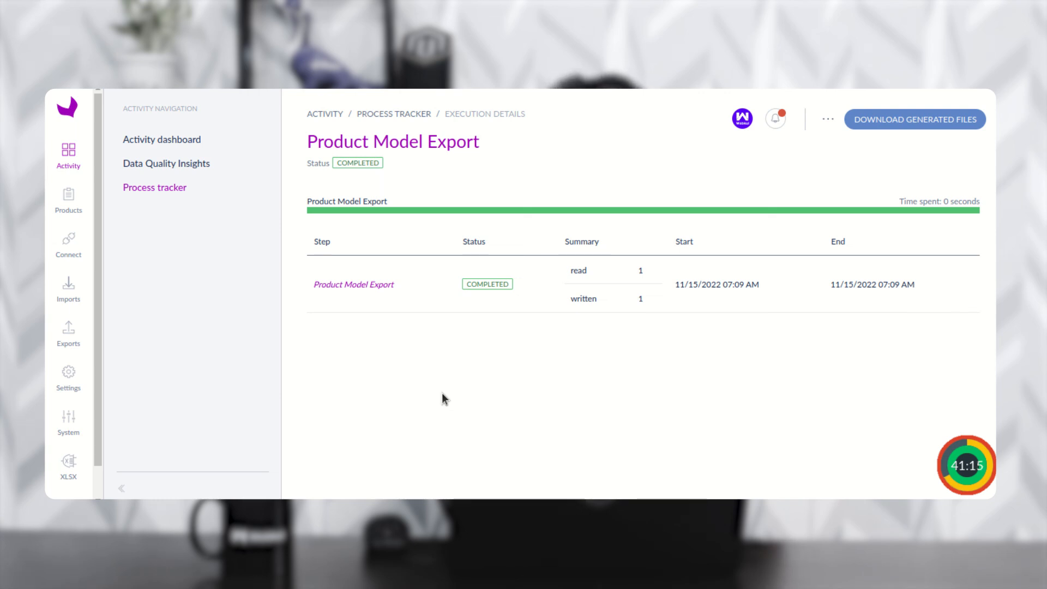
# Open the Product Model Import profile and choose export_Product_Export_2022-11-15_07-05-27.xlsx from Downloads as the file to upload
pyautogui.click(65, 302)
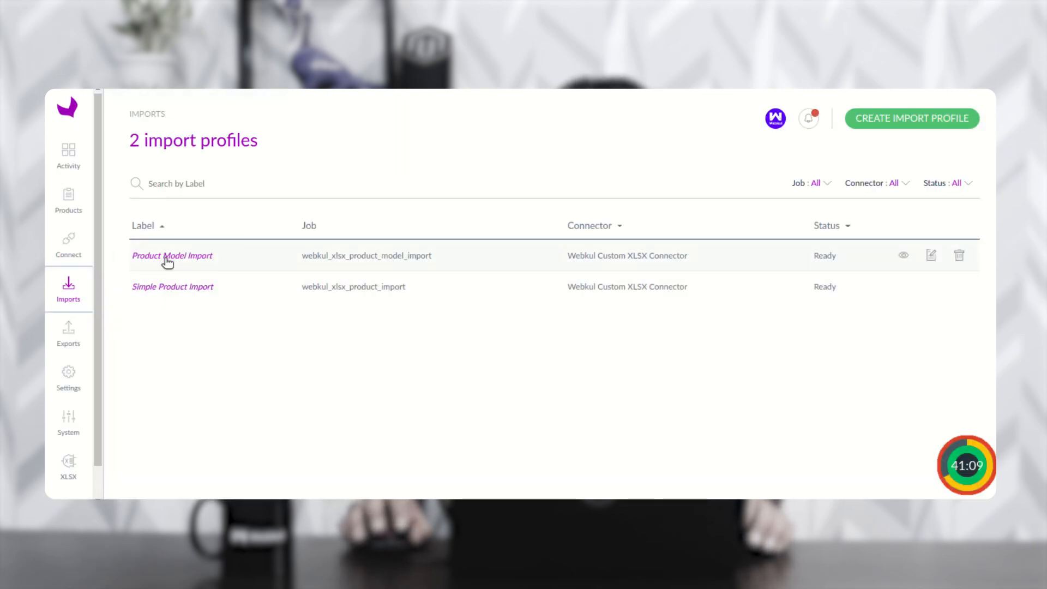
pyautogui.click(183, 258)
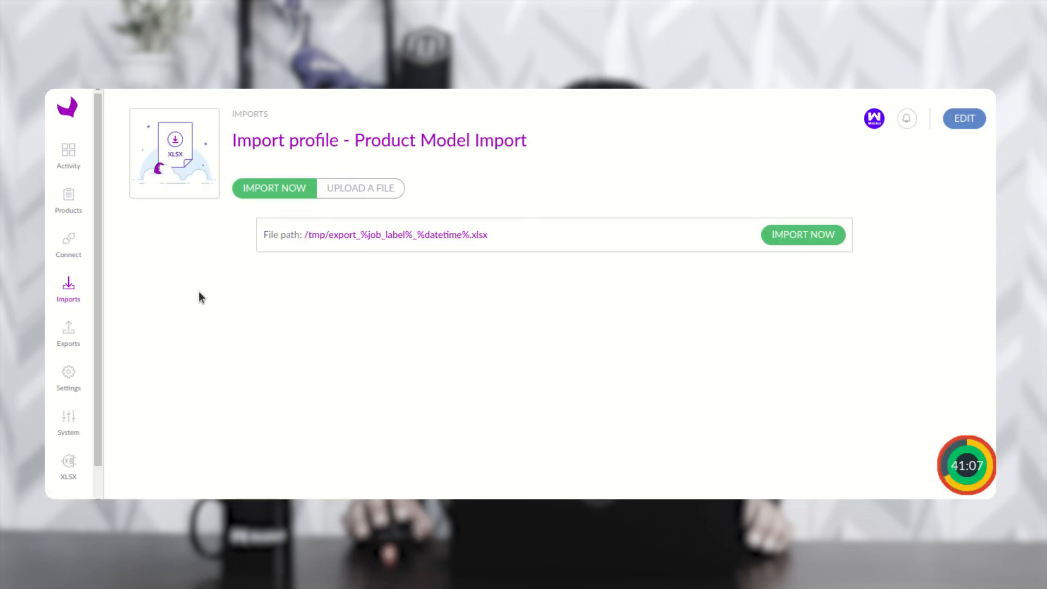
pyautogui.click(371, 189)
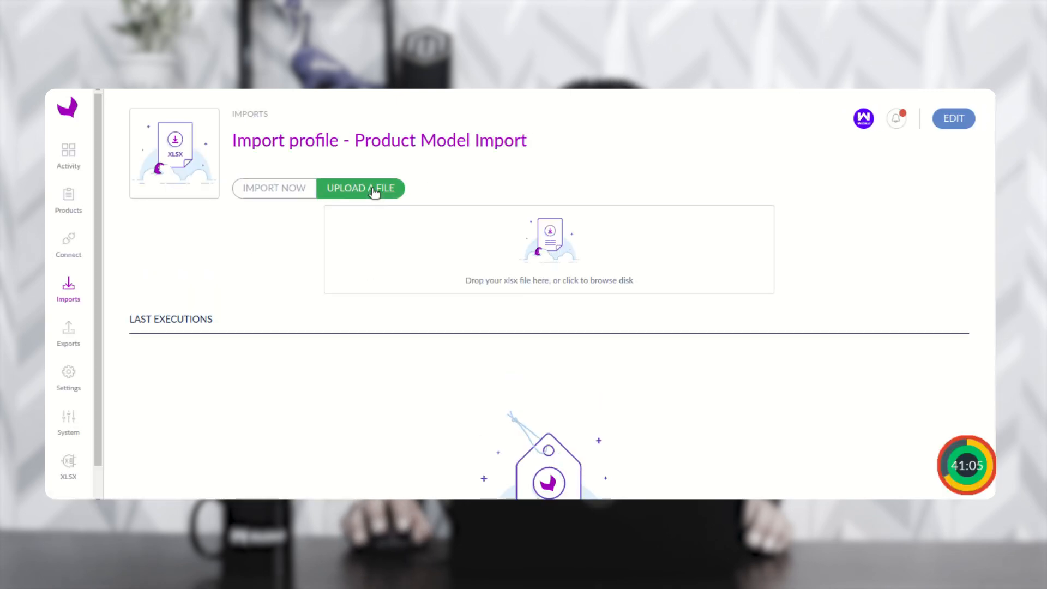
pyautogui.click(550, 248)
pyautogui.click(379, 135)
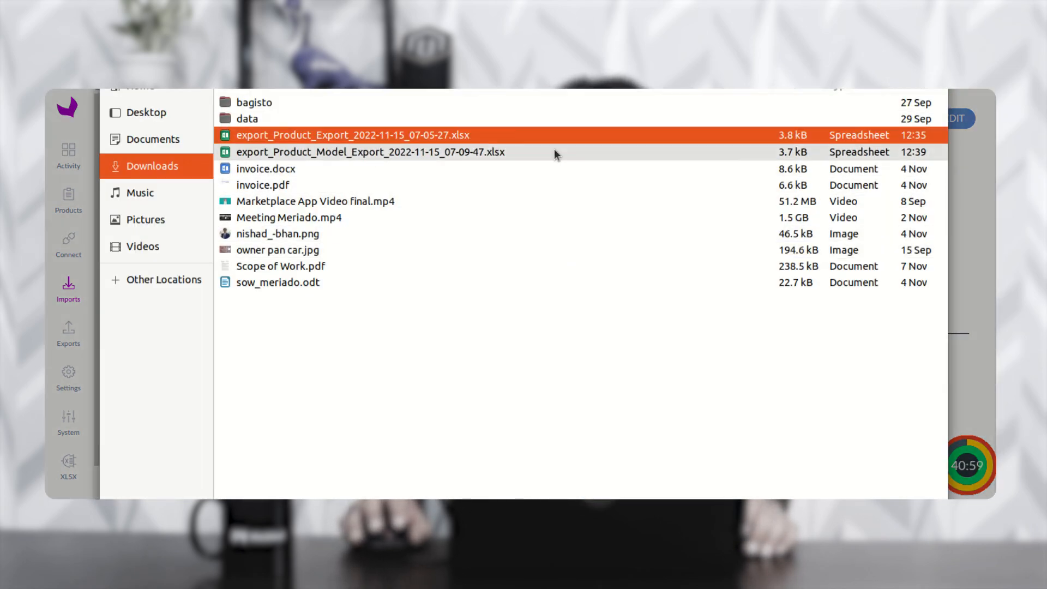
pyautogui.press('Return')
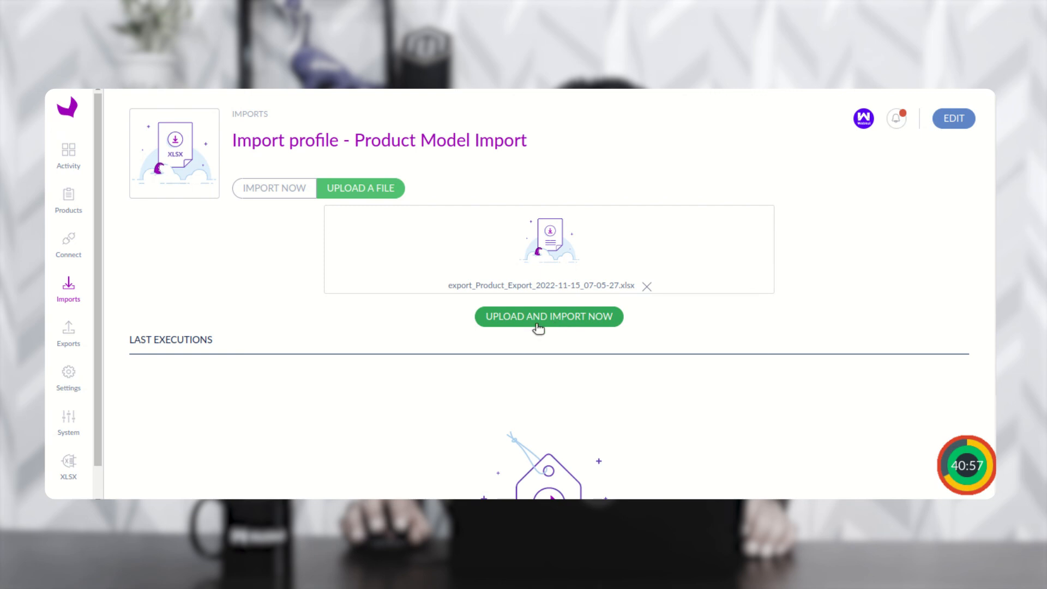